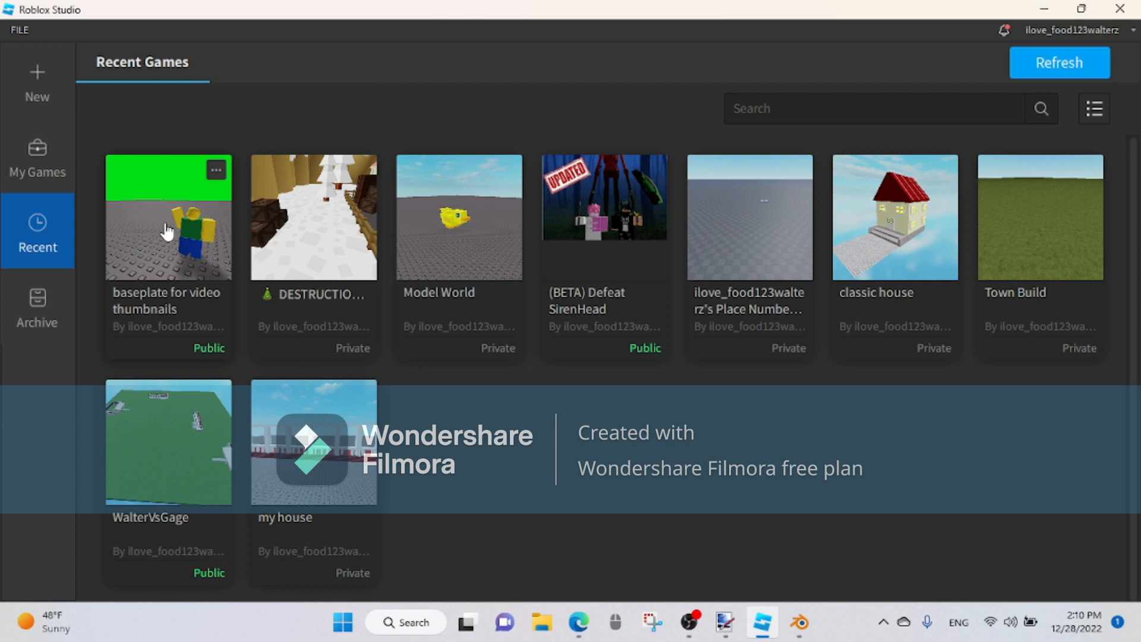
Step: Open the "baseplate for video thumbnails" game and delete the characters and models standing on the baseplate
double_click(167, 232)
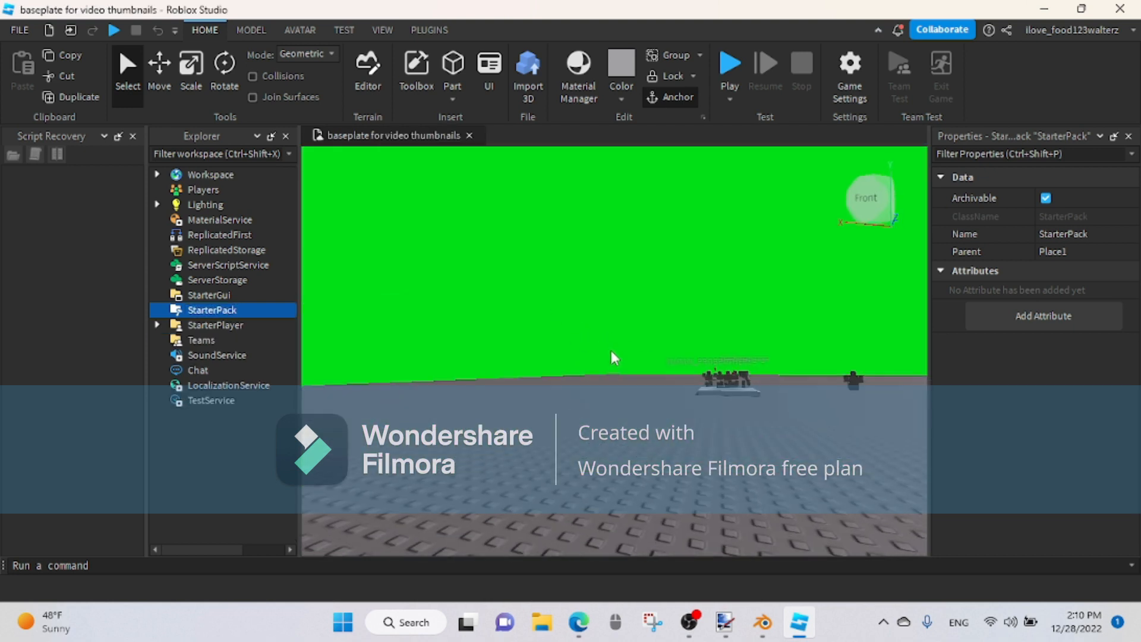
right_click_drag(613, 350, 611, 349)
scroll(610, 350, "up", 5)
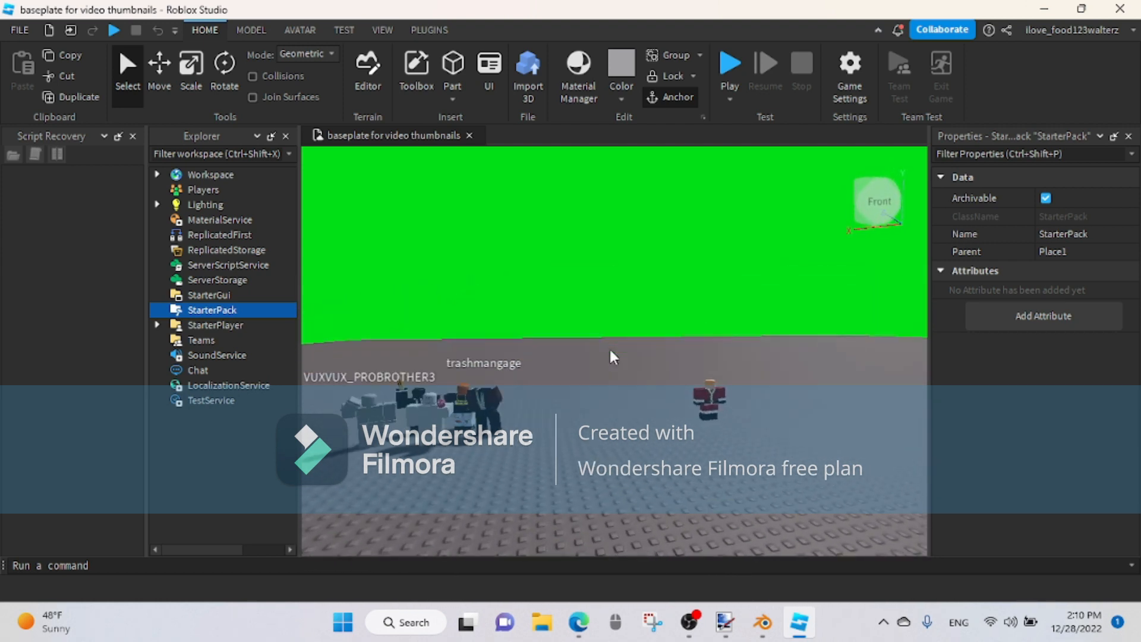
scroll(612, 356, "down", 2)
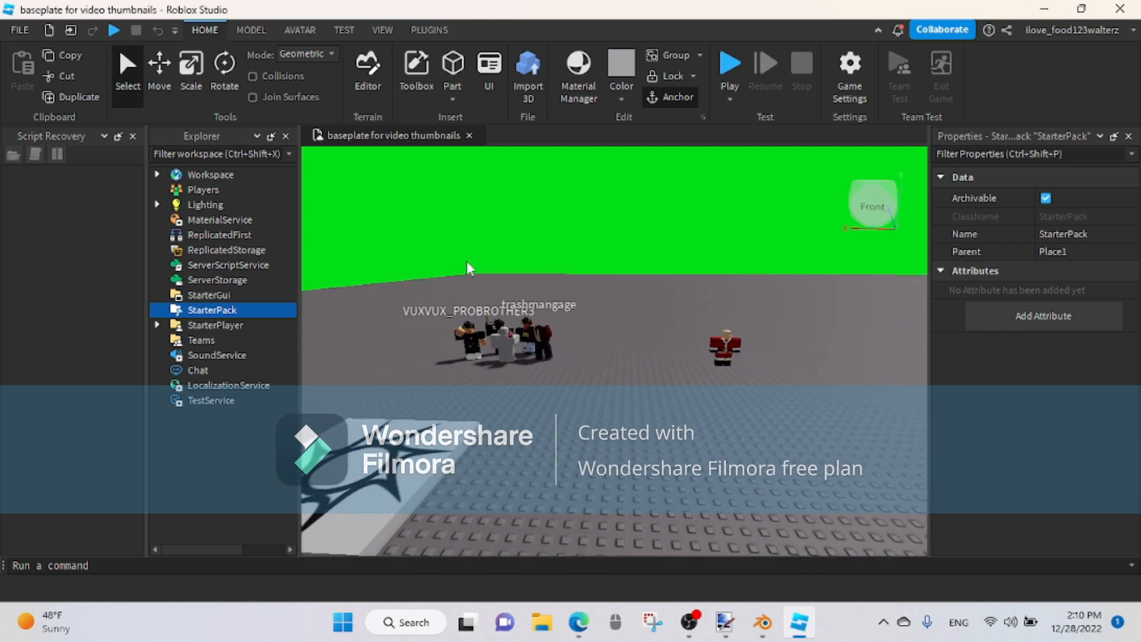
left_click_drag(396, 261, 775, 386)
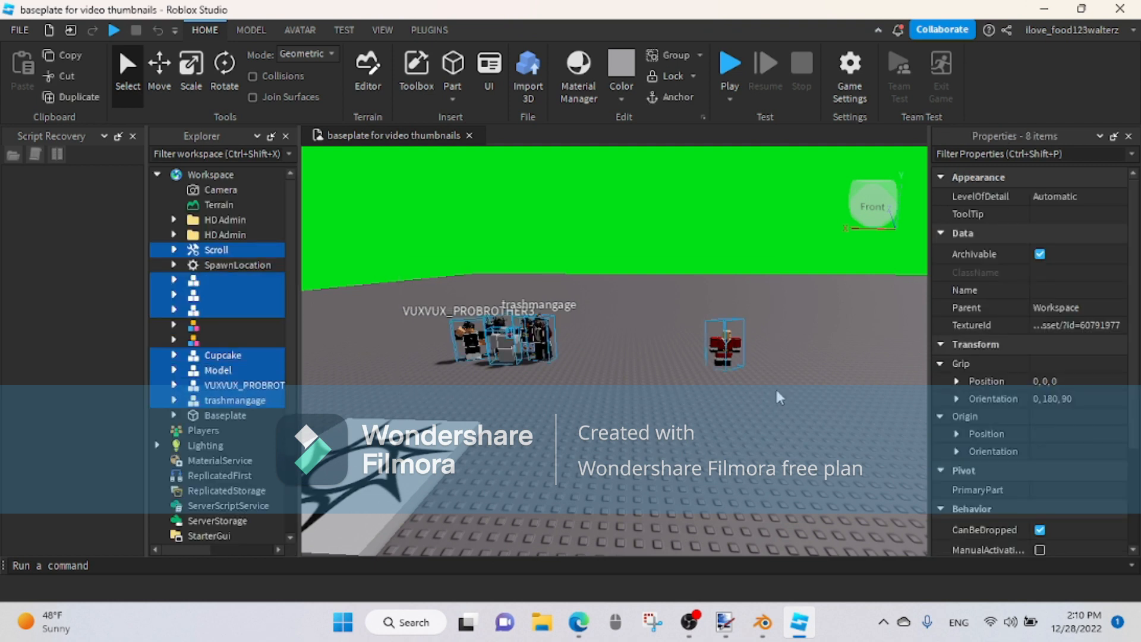
key("Delete")
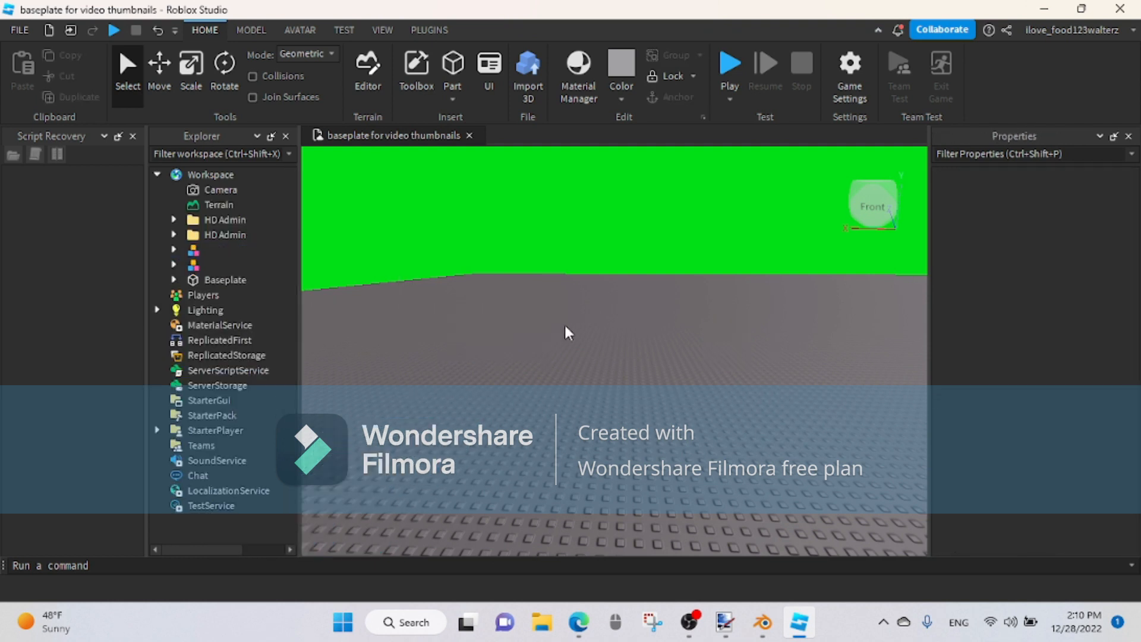
scroll(568, 321, "up", 3)
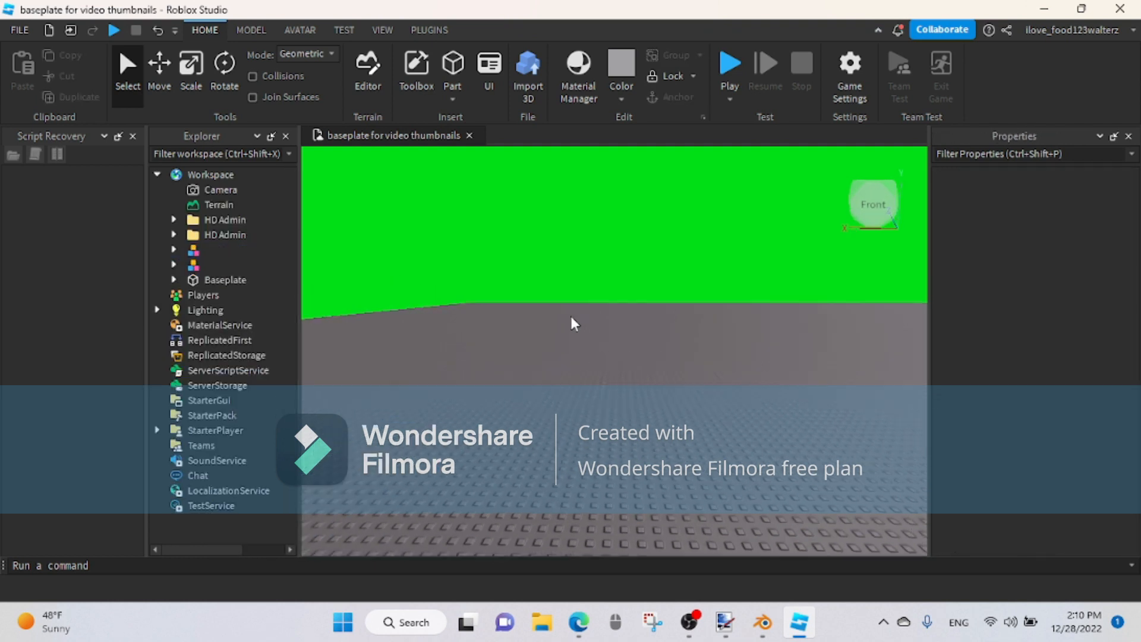
Step: Use the Load Character plugin to spawn an R6 character from the player's username, and close the plugin window
left_click(388, 30)
left_click(428, 28)
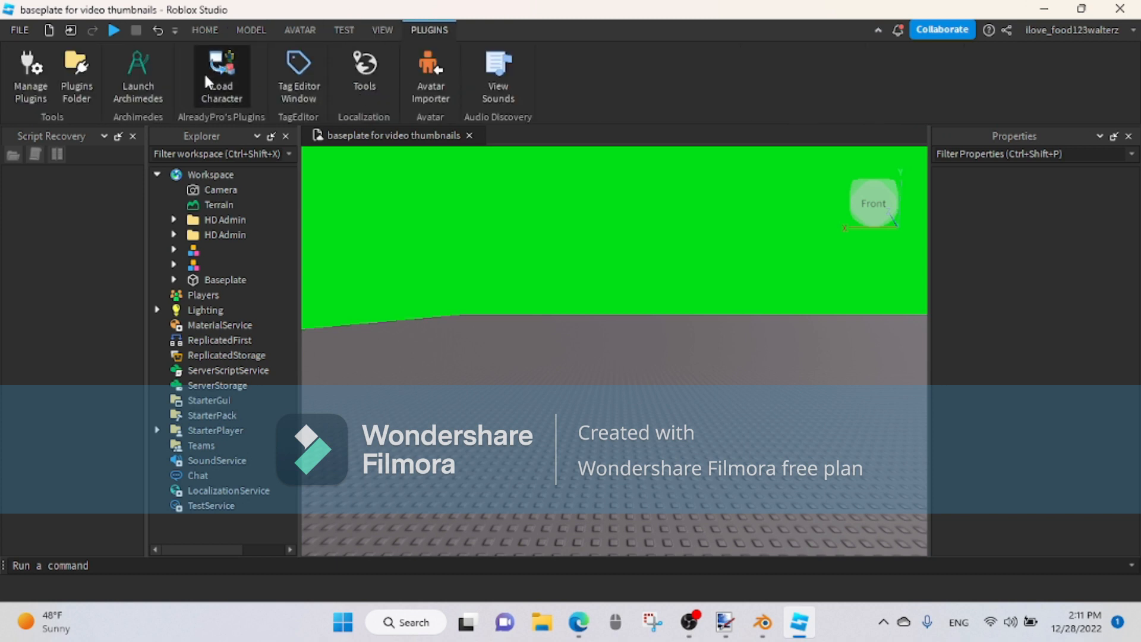
left_click(205, 71)
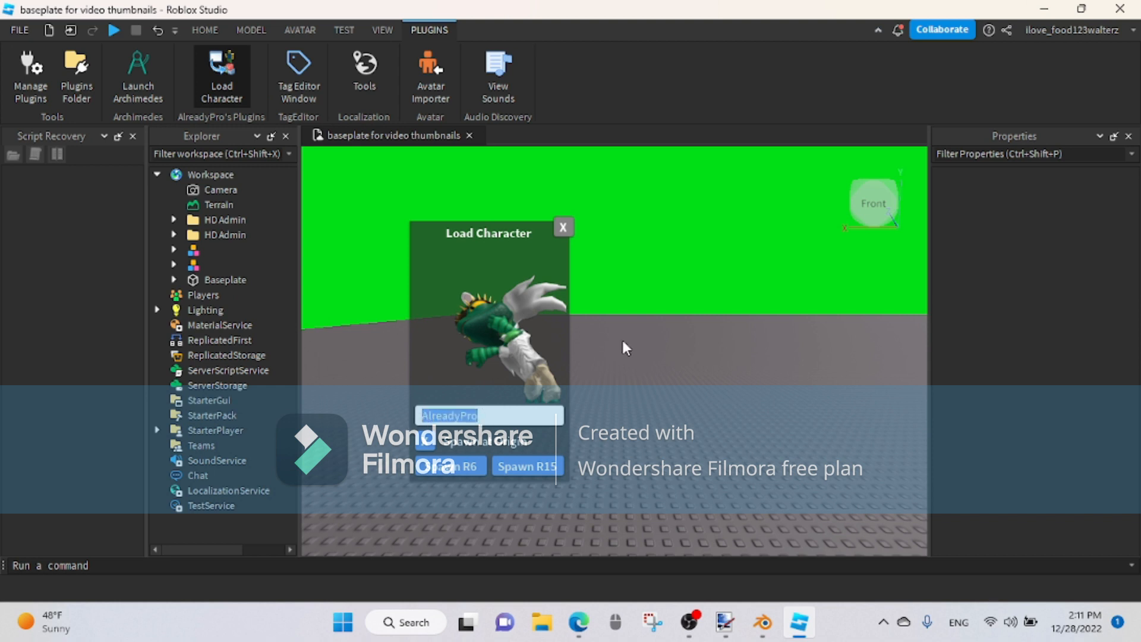
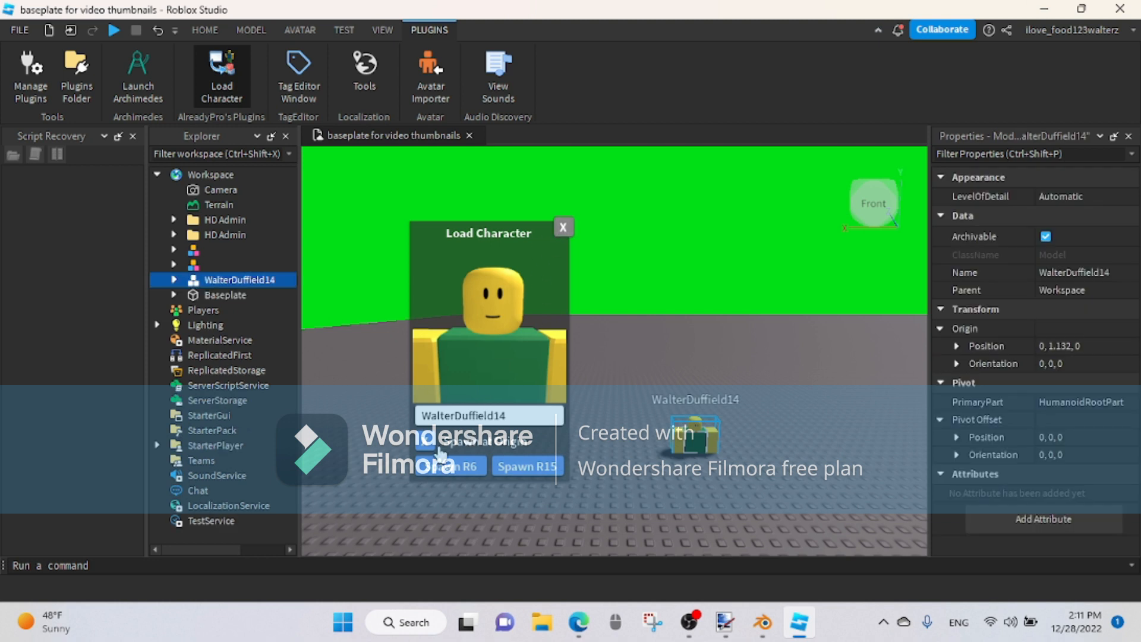
left_click(563, 226)
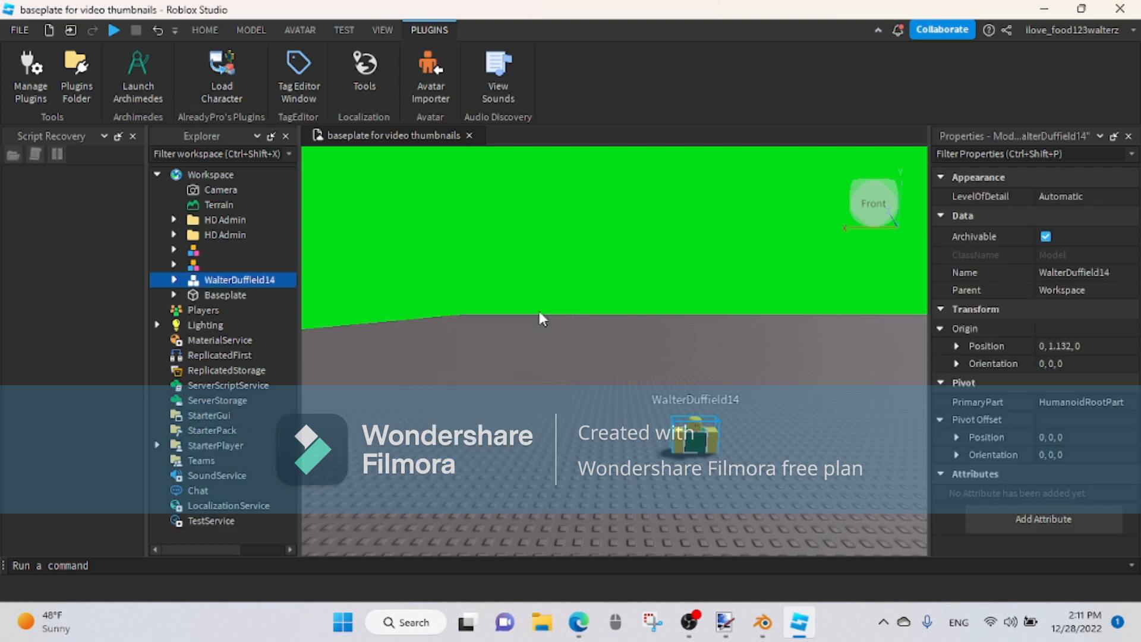
Step: Raise the spawned character out of the baseplate with the Move tool to a height of about 3.22
key("f")
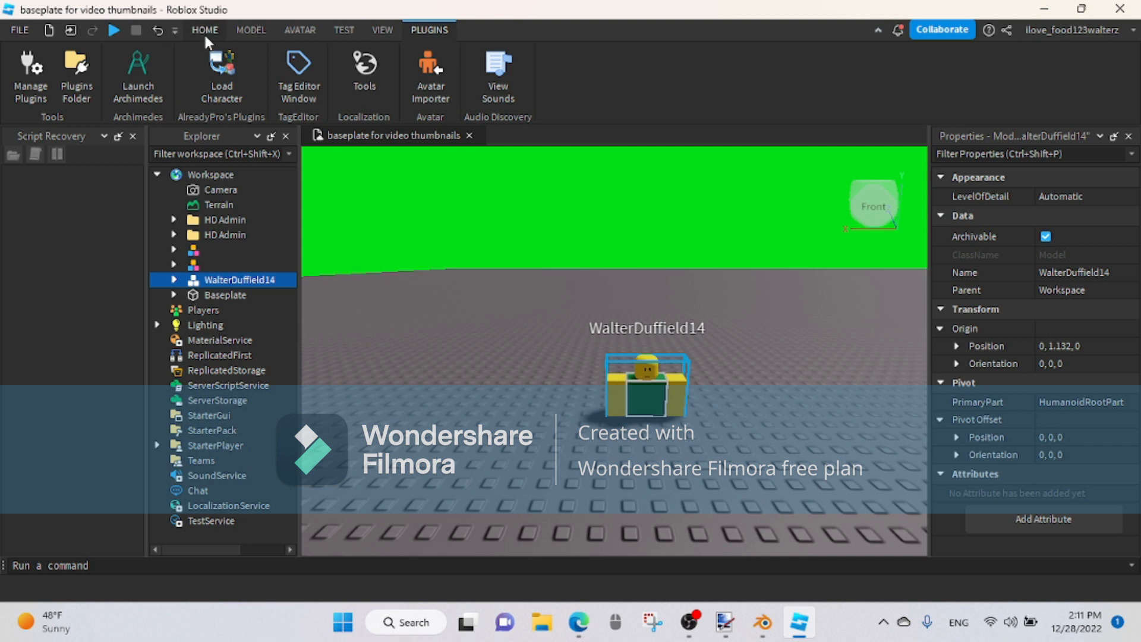
left_click(205, 30)
left_click(157, 71)
left_click_drag(649, 312, 640, 262)
left_click(736, 393)
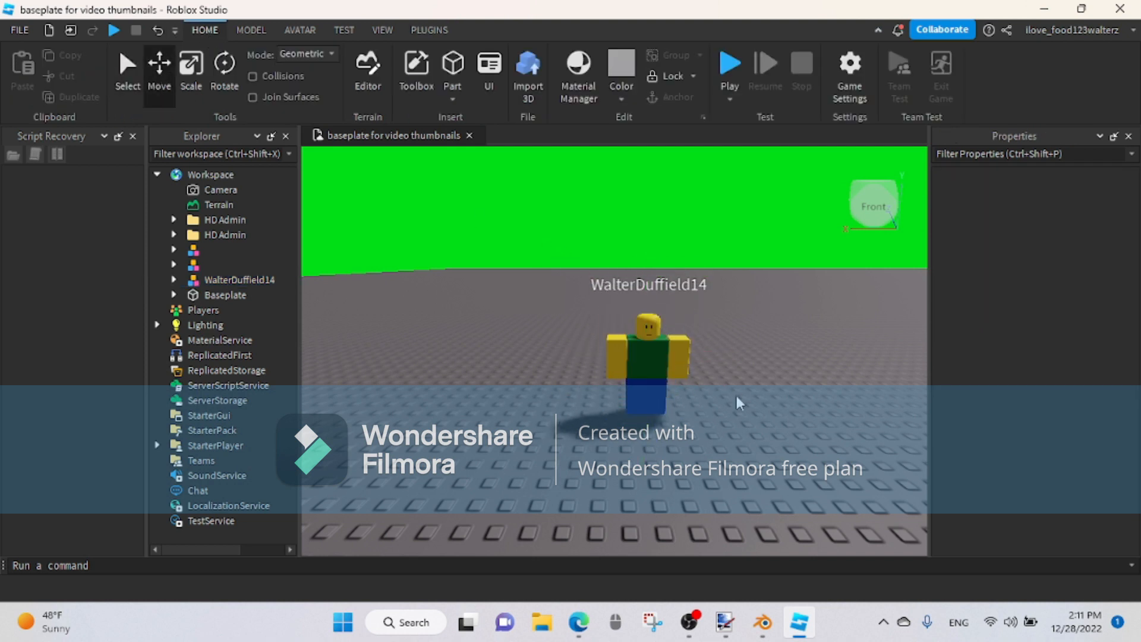
Step: Lower the character slightly to a height of about 3.18 so its feet meet the baseplate
scroll(742, 394, "up", 10)
scroll(742, 394, "down", 6)
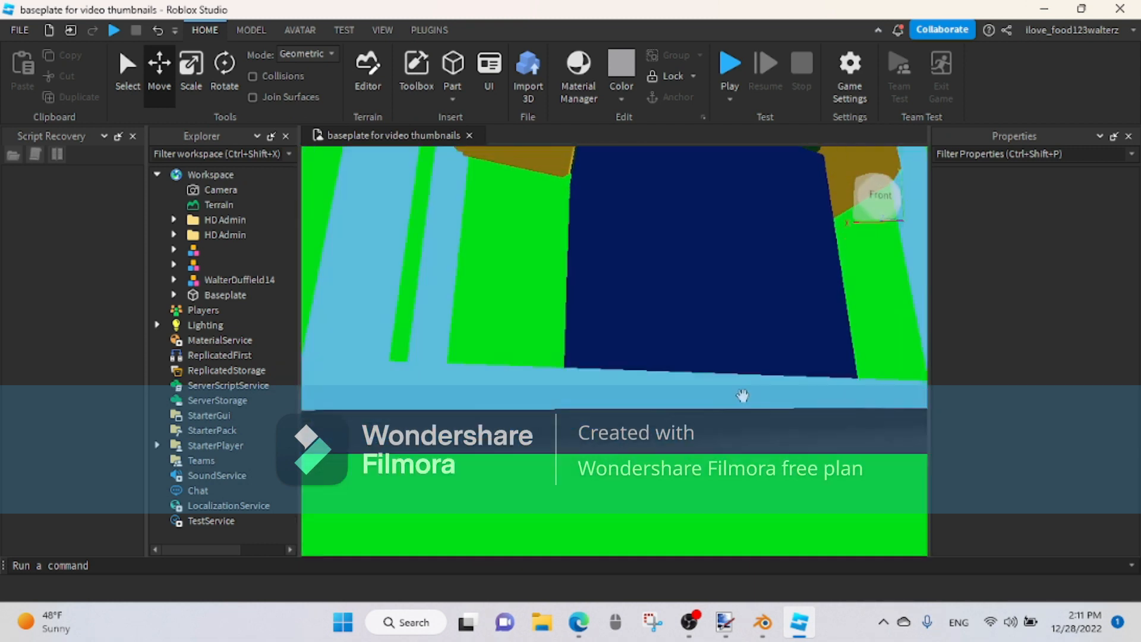
left_click(752, 314)
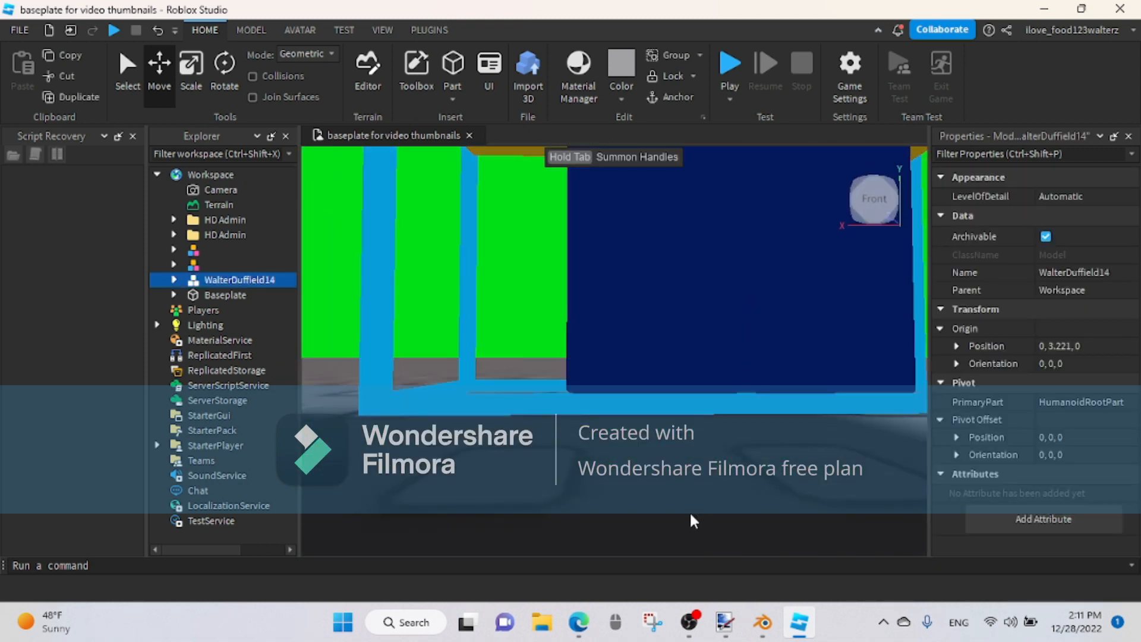
scroll(690, 516, "down", 4)
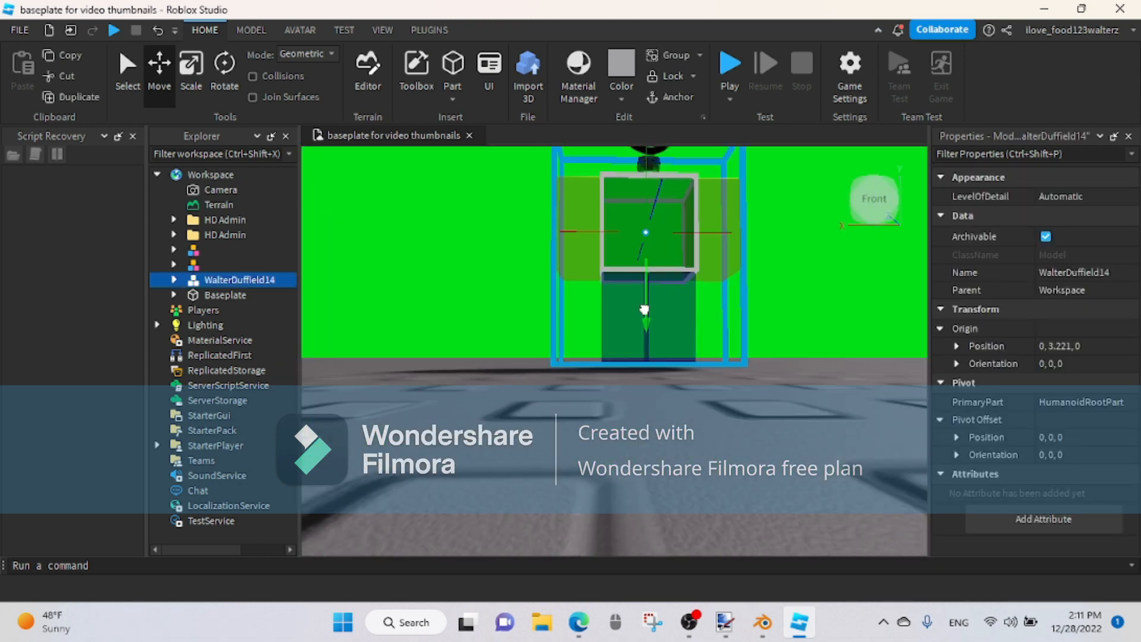
left_click_drag(645, 309, 645, 311)
left_click(524, 388)
right_click_drag(531, 399, 532, 401)
scroll(532, 401, "up", 4)
scroll(533, 402, "down", 6)
scroll(532, 401, "up", 2)
left_click(621, 379)
scroll(622, 380, "down", 3)
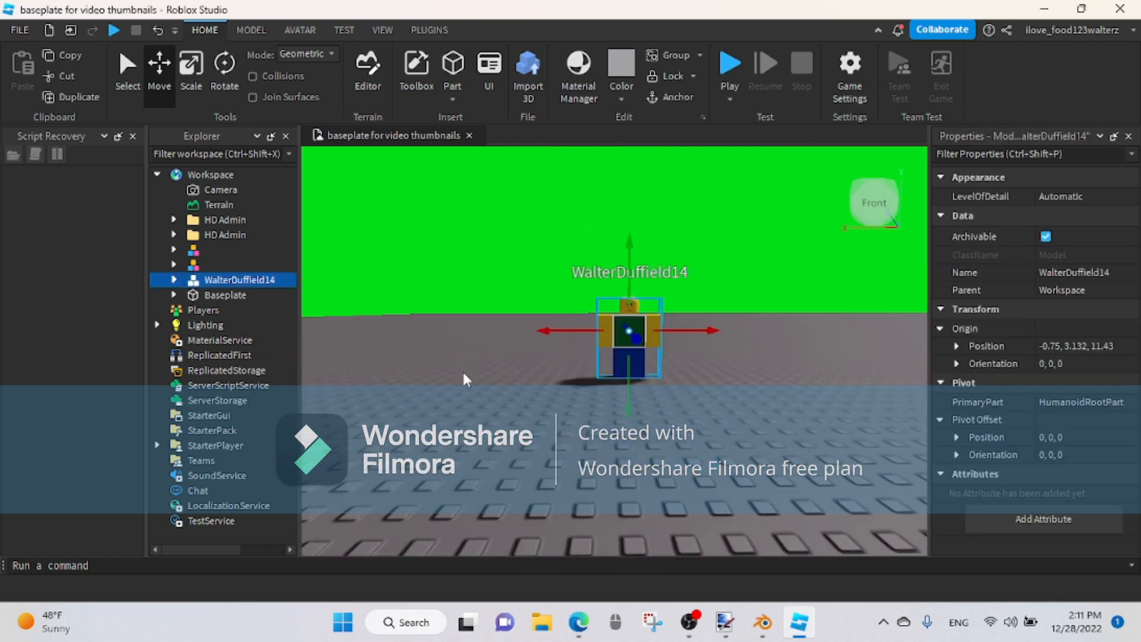
left_click(163, 31)
Step: Expand the character model and rotate its Left Arm slightly, to an orientation of about 4.2, 7.3, 0
right_click_drag(485, 430, 486, 433)
scroll(486, 434, "down", 4)
scroll(487, 434, "up", 4)
scroll(489, 440, "down", 4)
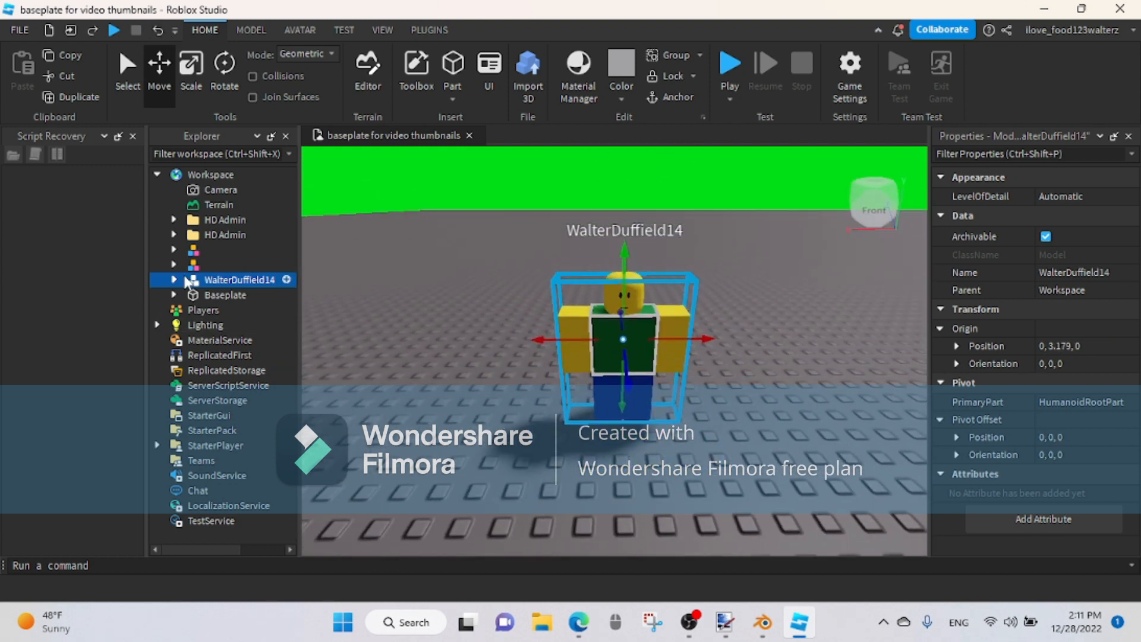
left_click(174, 280)
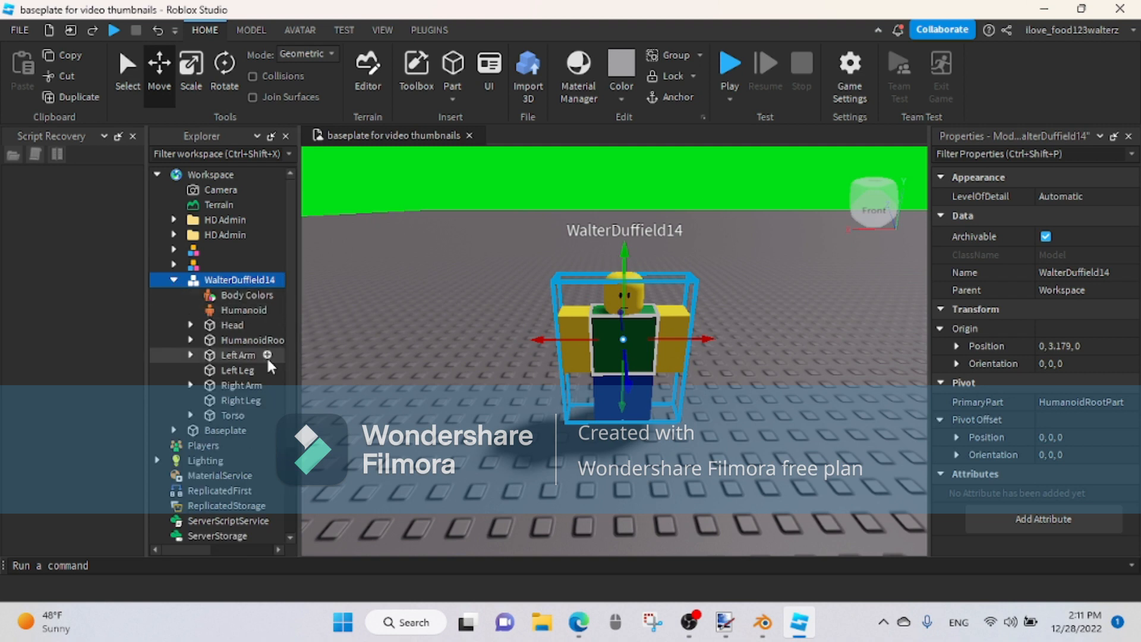
left_click(241, 359)
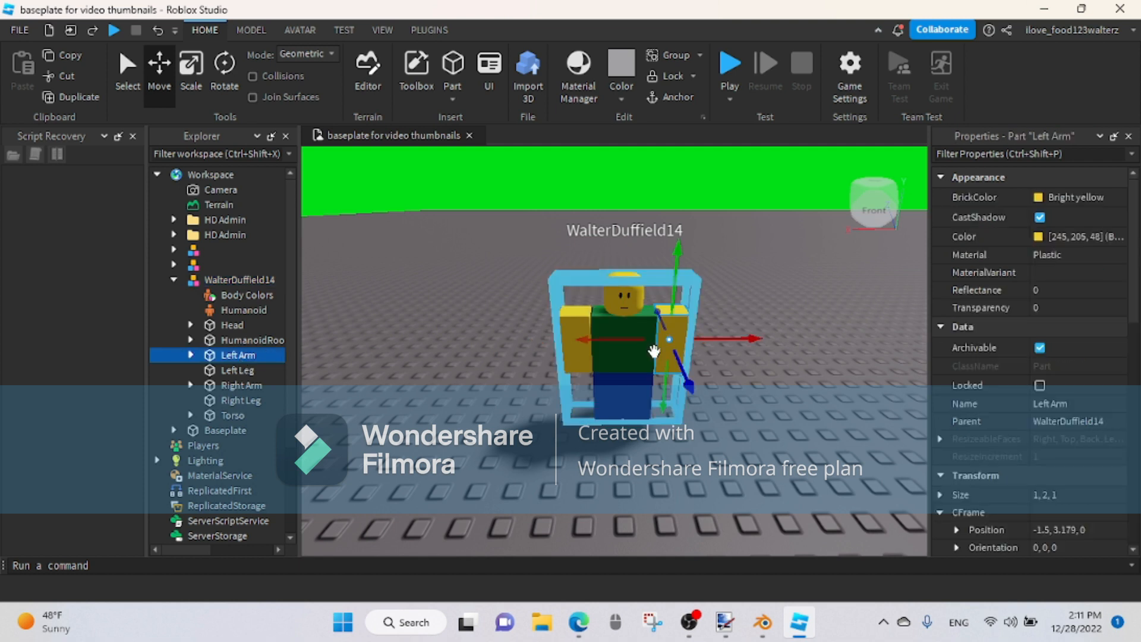
left_click(225, 67)
left_click_drag(703, 378, 672, 356)
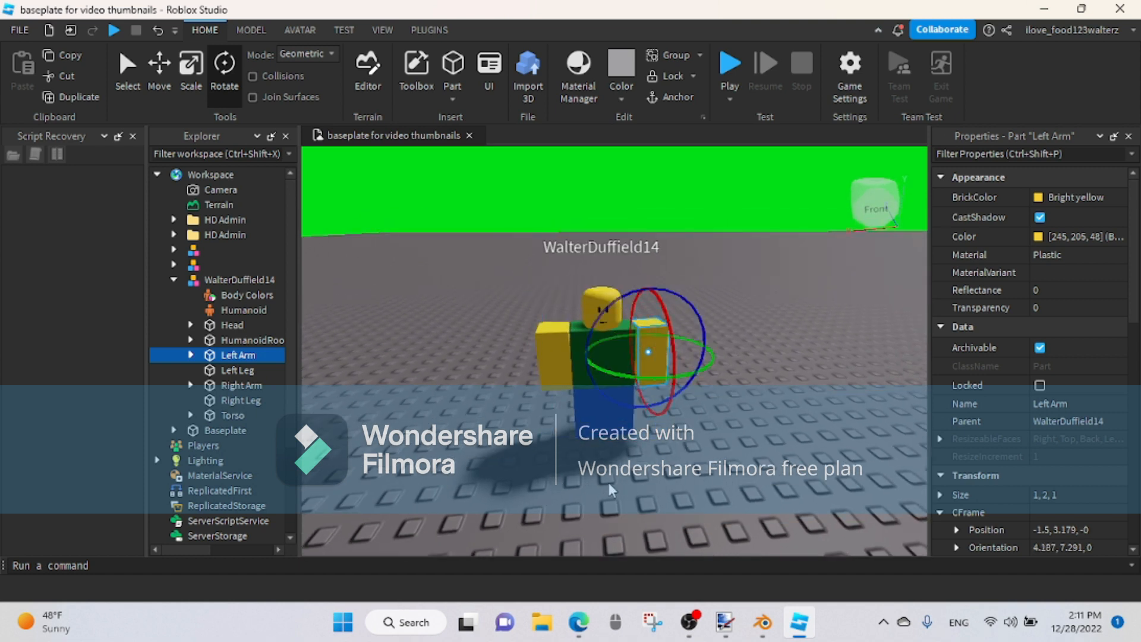
Step: Rotate the Right Arm into a raised, tilted pose with an orientation of about 23.9, 165, 173.8
left_click(234, 387)
left_click_drag(553, 355, 548, 297)
right_click_drag(653, 430, 624, 363)
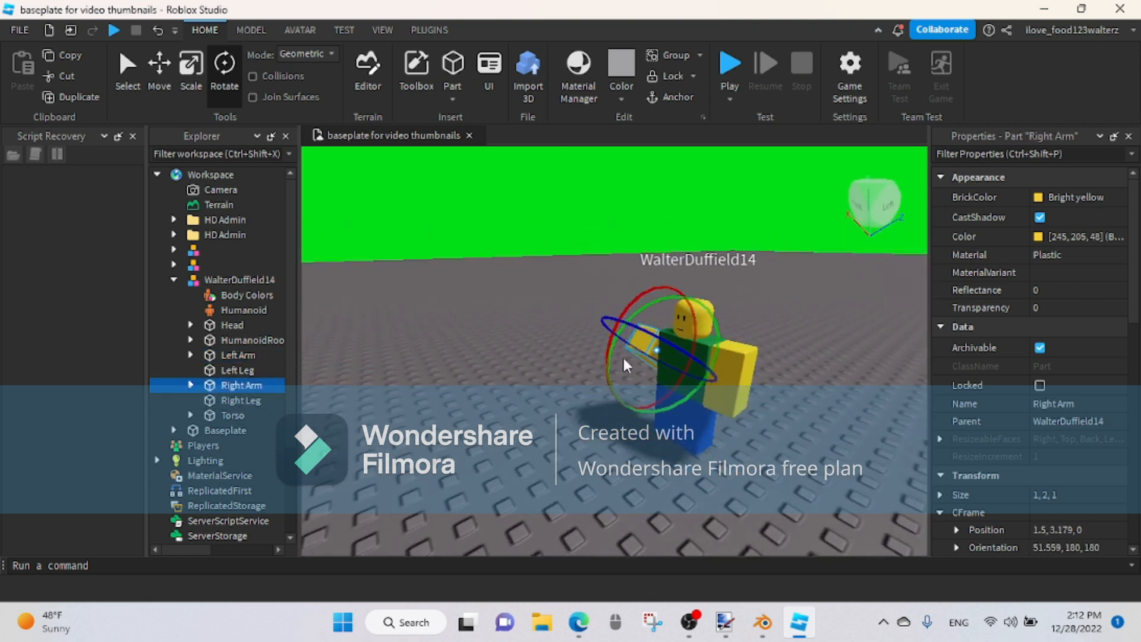
left_click_drag(607, 355, 611, 325)
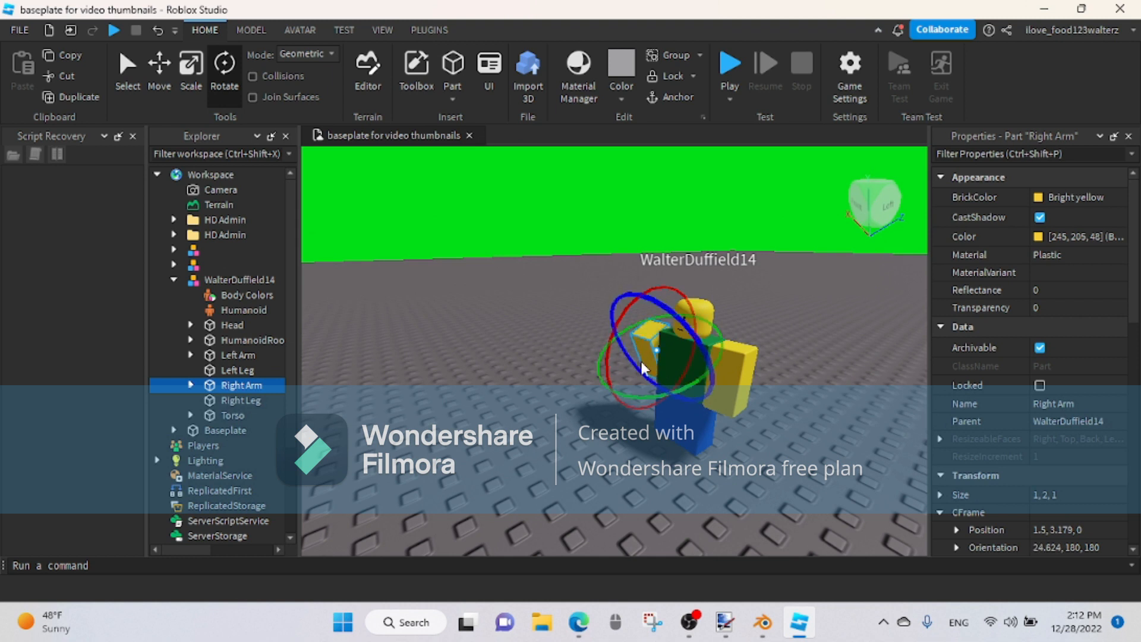
left_click_drag(667, 395, 641, 392)
Step: Move the Right Arm up to a height of about 4.46 and inward toward the head to X about 1.29
left_click(158, 66)
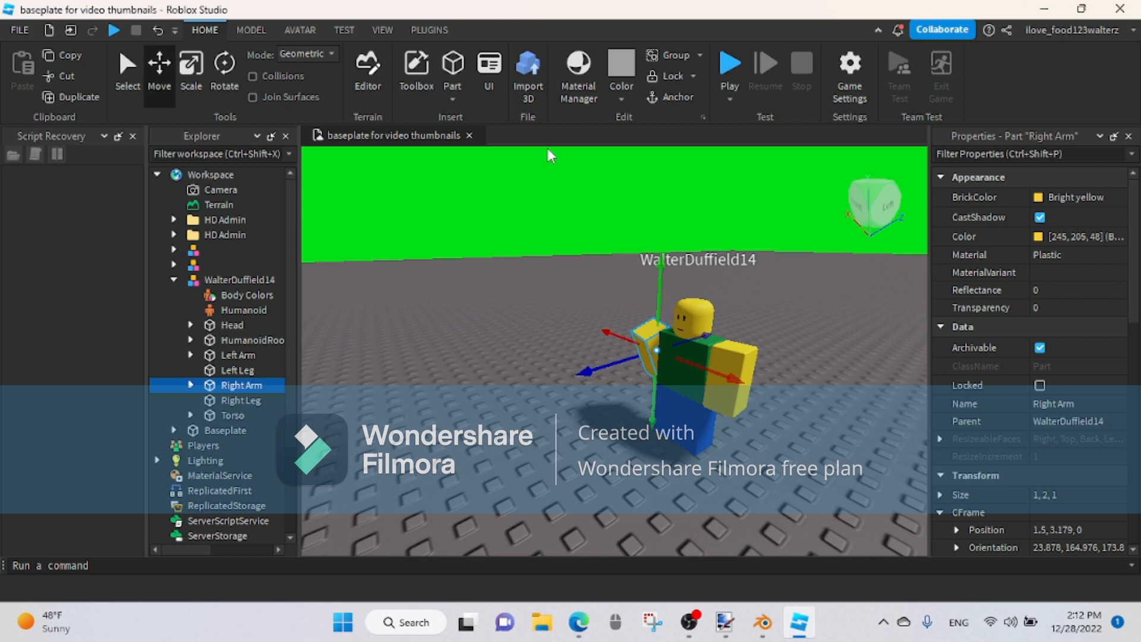
left_click_drag(660, 267, 662, 232)
right_click_drag(851, 296, 843, 305)
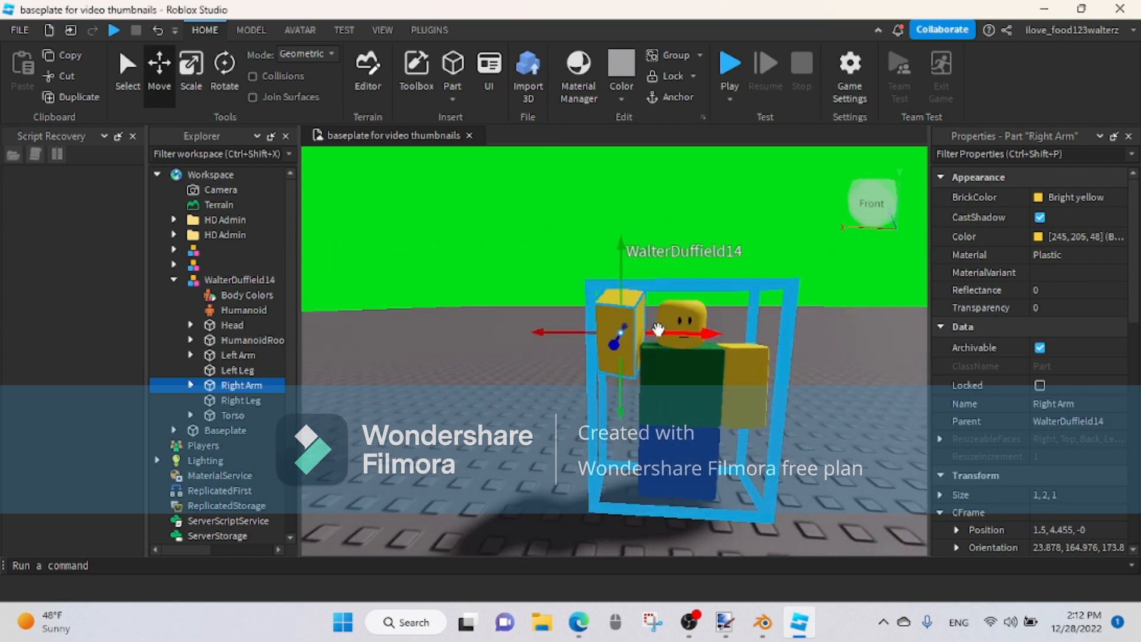
left_click_drag(667, 331, 676, 332)
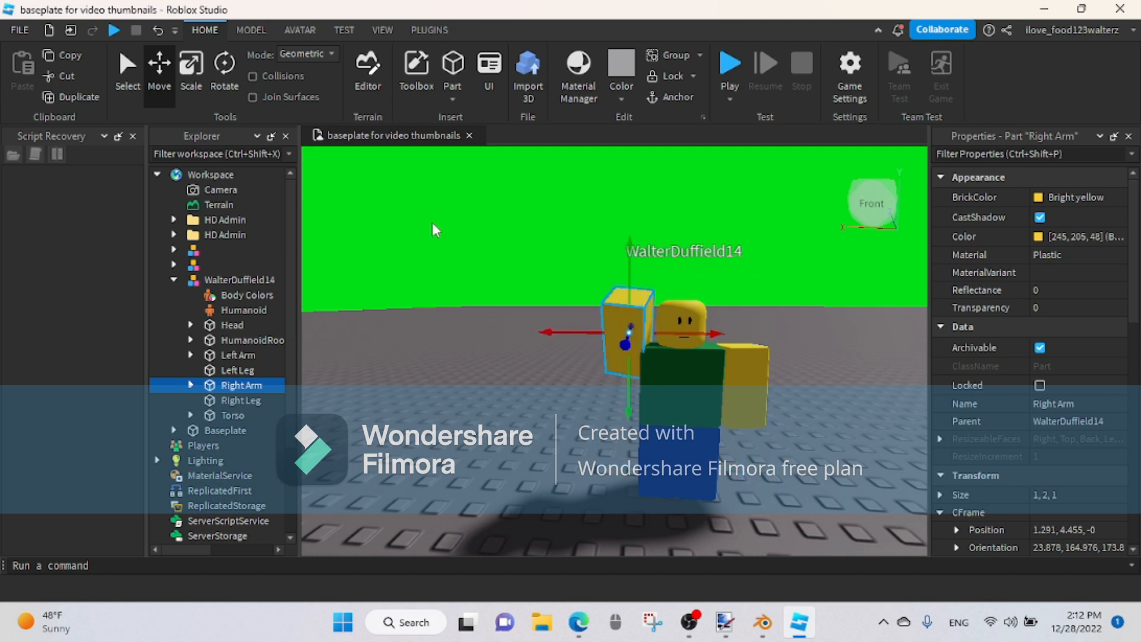
Step: Tilt the raised Right Arm outward into a waving pose and reposition it against the shoulder
left_click(217, 65)
mouse_move(570, 335)
left_mouse_down()
mouse_move(586, 339)
mouse_move(575, 317)
mouse_move(572, 335)
left_mouse_up()
left_click(173, 68)
left_click_drag(628, 404, 627, 410)
left_click_drag(548, 347, 540, 347)
left_click(495, 394)
key("w")
right_click_drag(494, 393, 494, 390)
key("s")
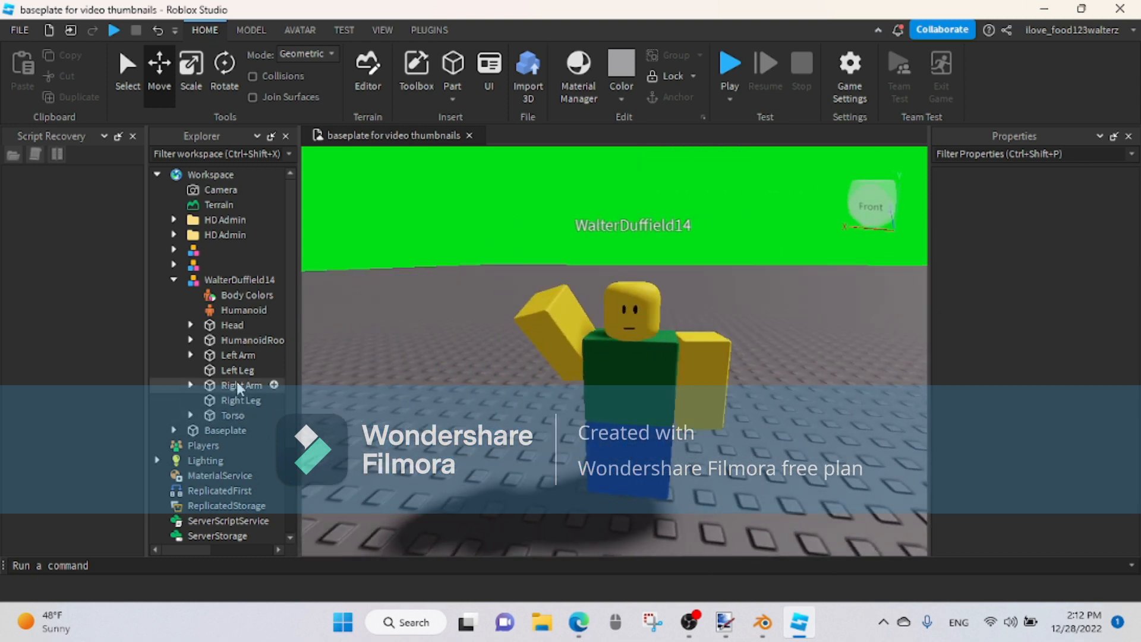
Step: Shift the Right Leg slightly outward and turn it about 12 degrees around the vertical axis
left_click(235, 399)
left_click_drag(555, 443, 547, 443)
left_click(212, 77)
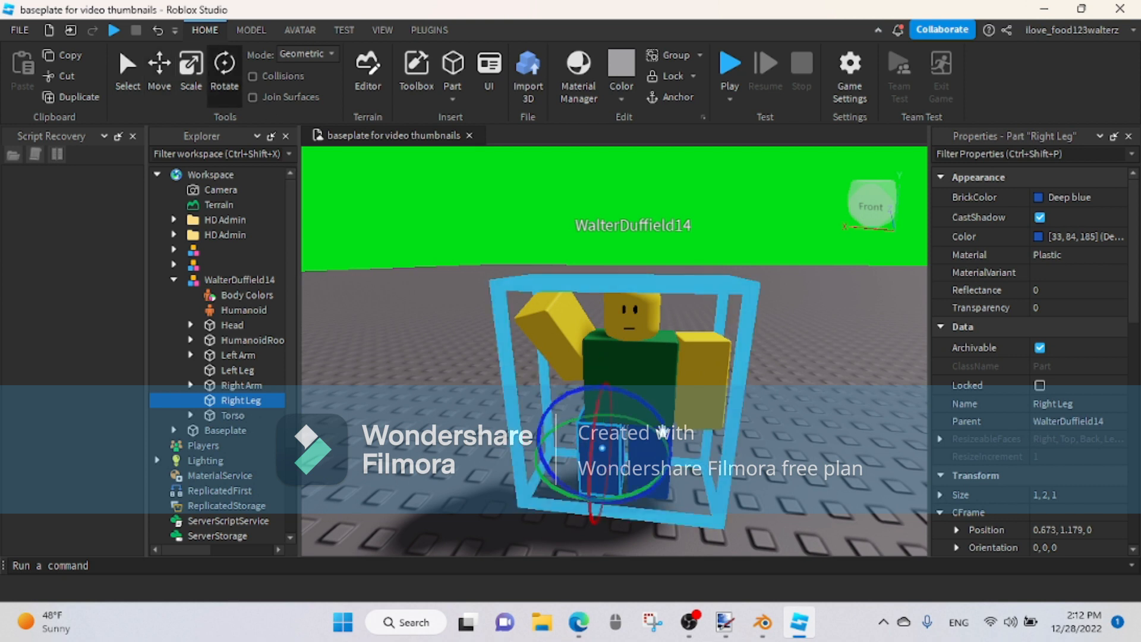
left_click_drag(598, 498, 622, 499)
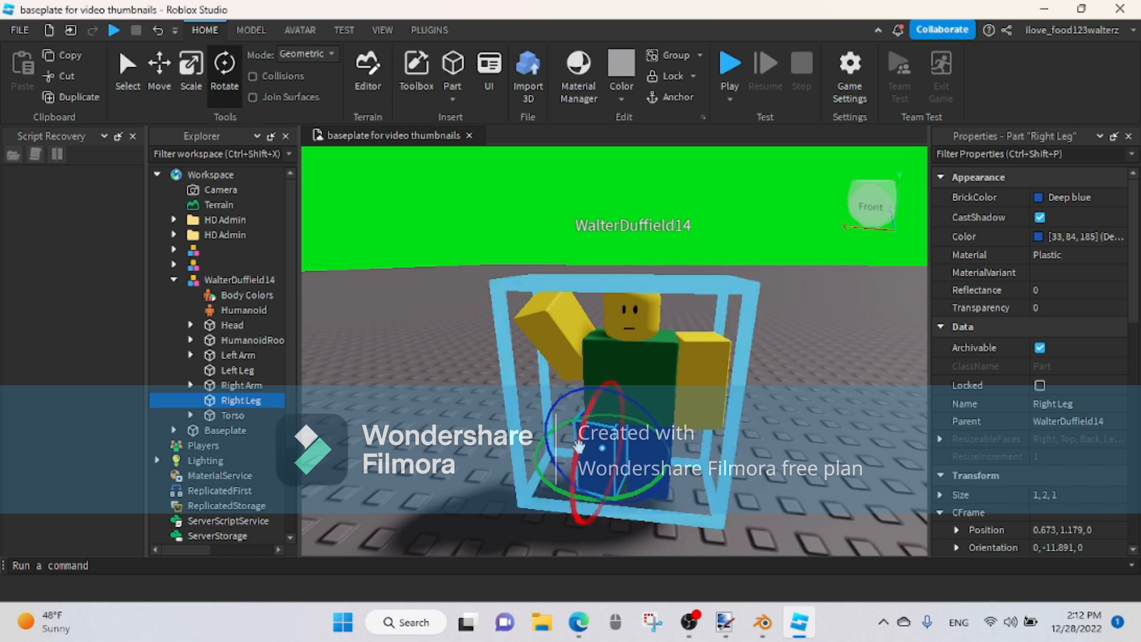
left_click_drag(579, 444, 579, 444)
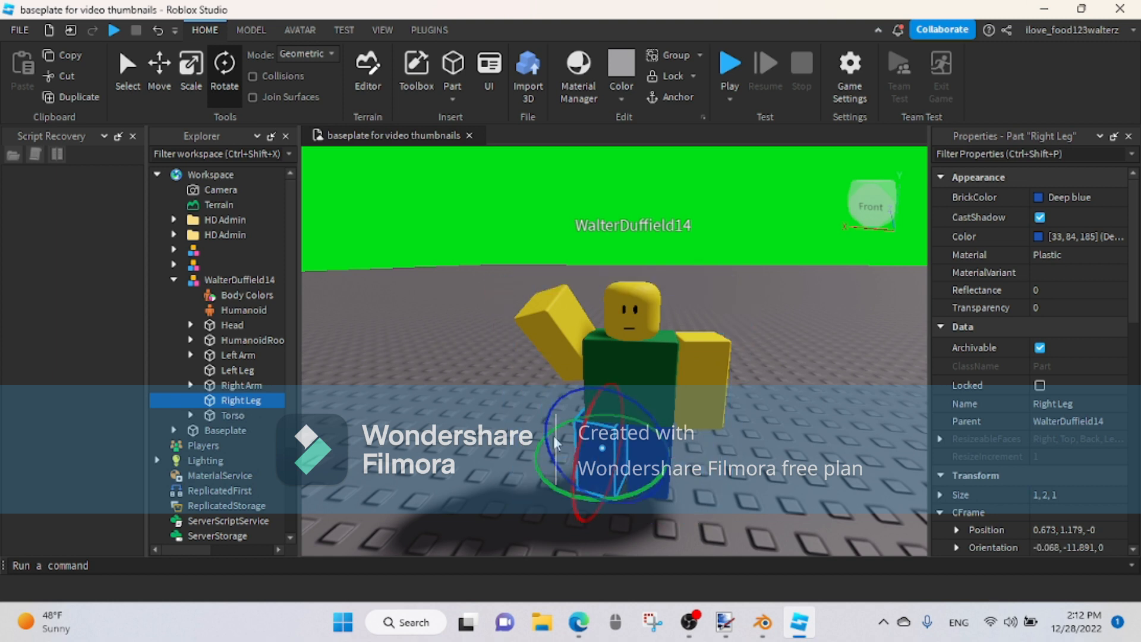
left_click(169, 78)
left_click_drag(654, 456, 655, 457)
left_click(686, 466)
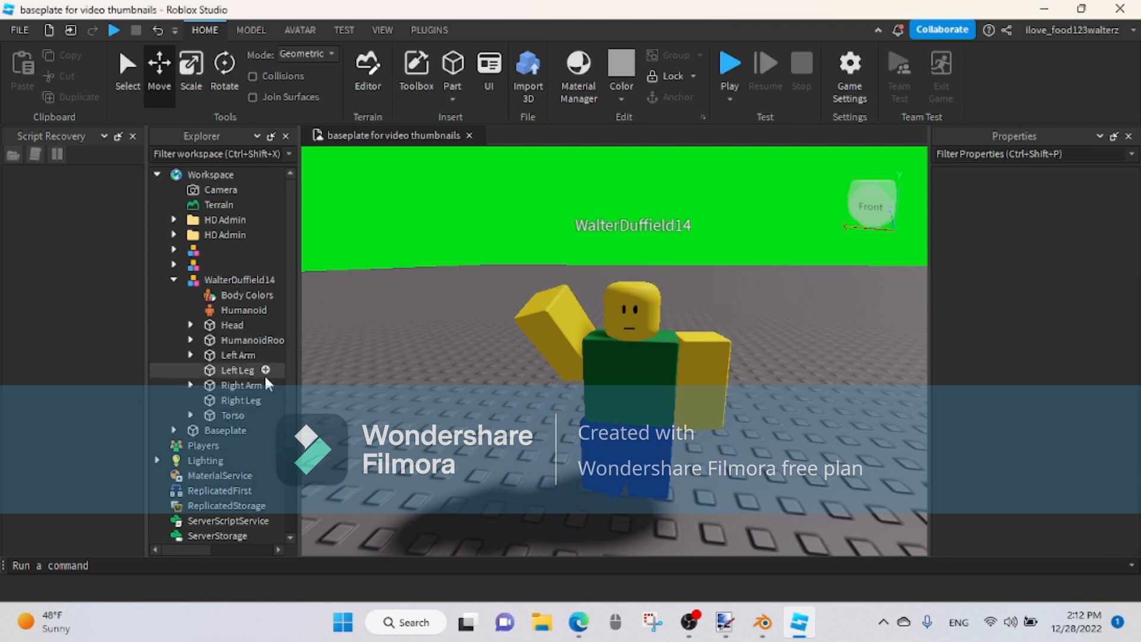
Step: Turn the Left Leg about 3 degrees around the vertical axis with the Rotate tool
left_click(244, 370)
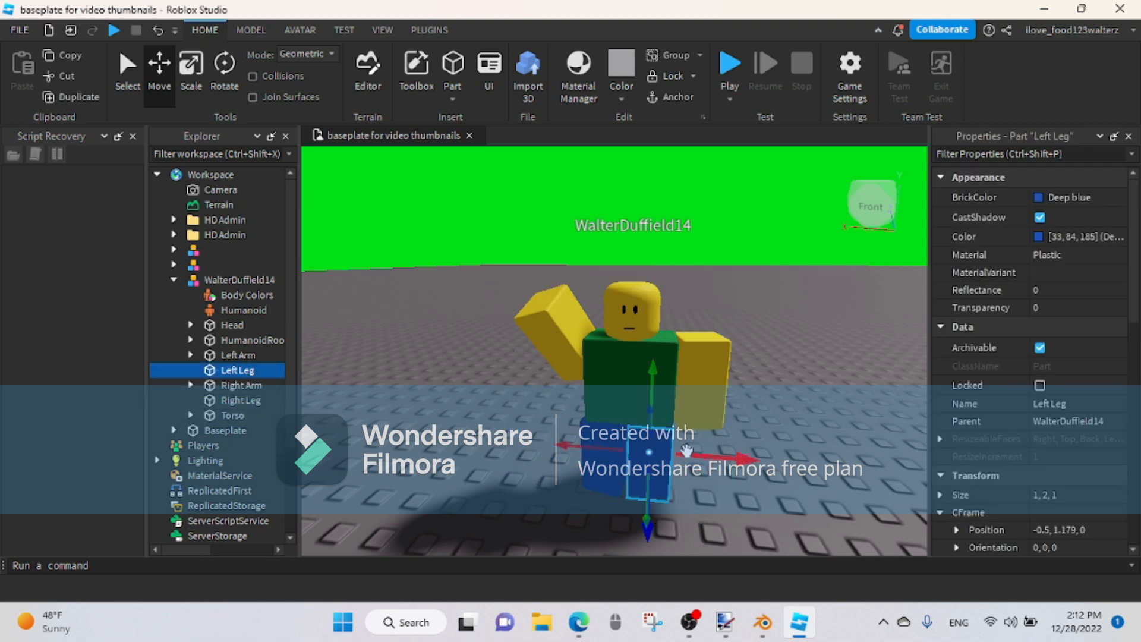
left_click(237, 63)
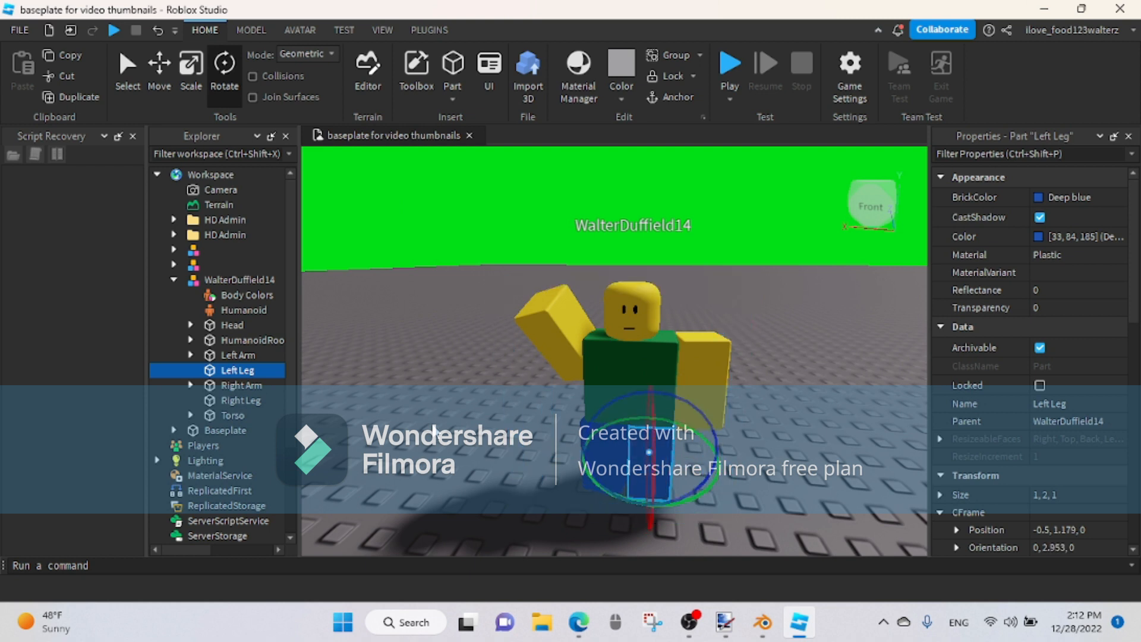
left_click(547, 467)
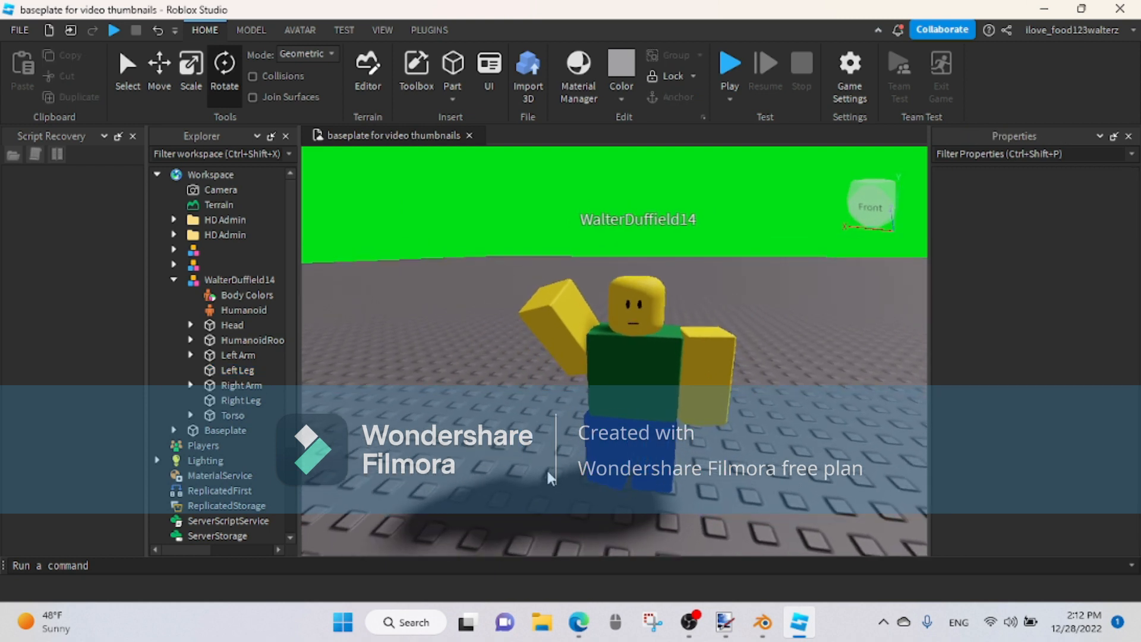
Step: Rotate the Head to an orientation of about 17, -46 and -7 degrees so it looks toward the raised arm
left_click(625, 389)
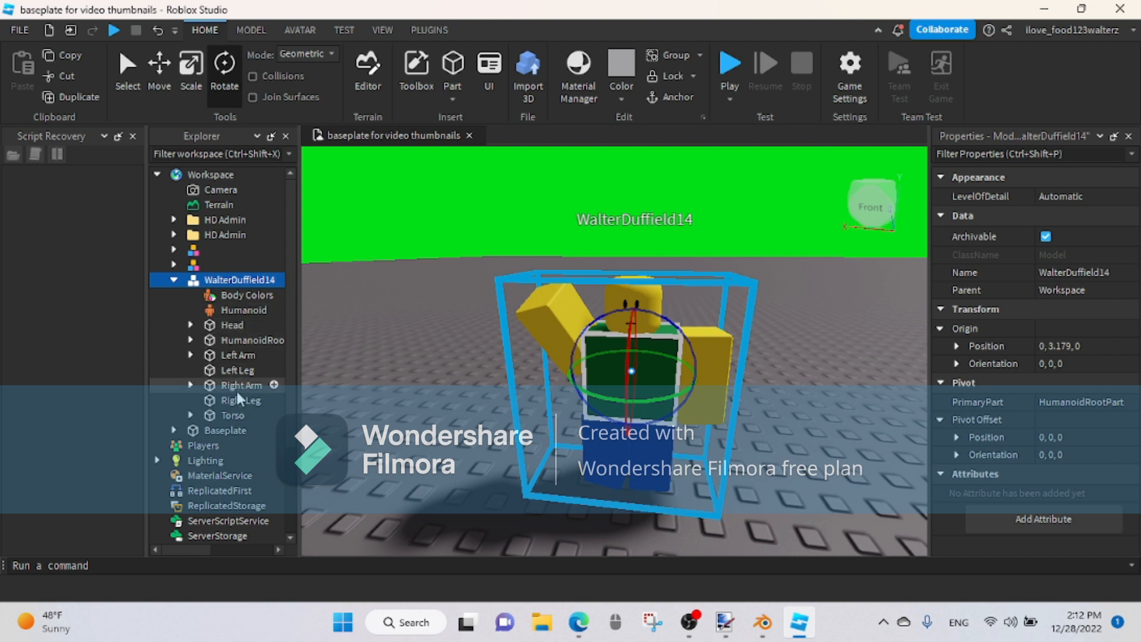
left_click(232, 325)
left_click_drag(637, 279, 632, 221)
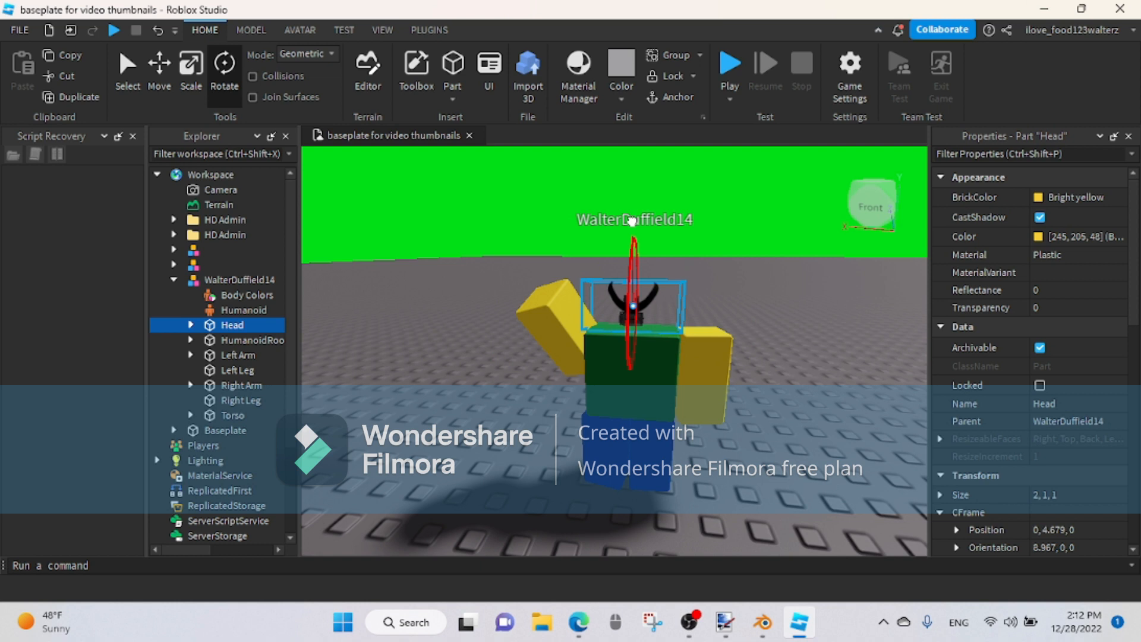
left_click_drag(645, 308, 596, 308)
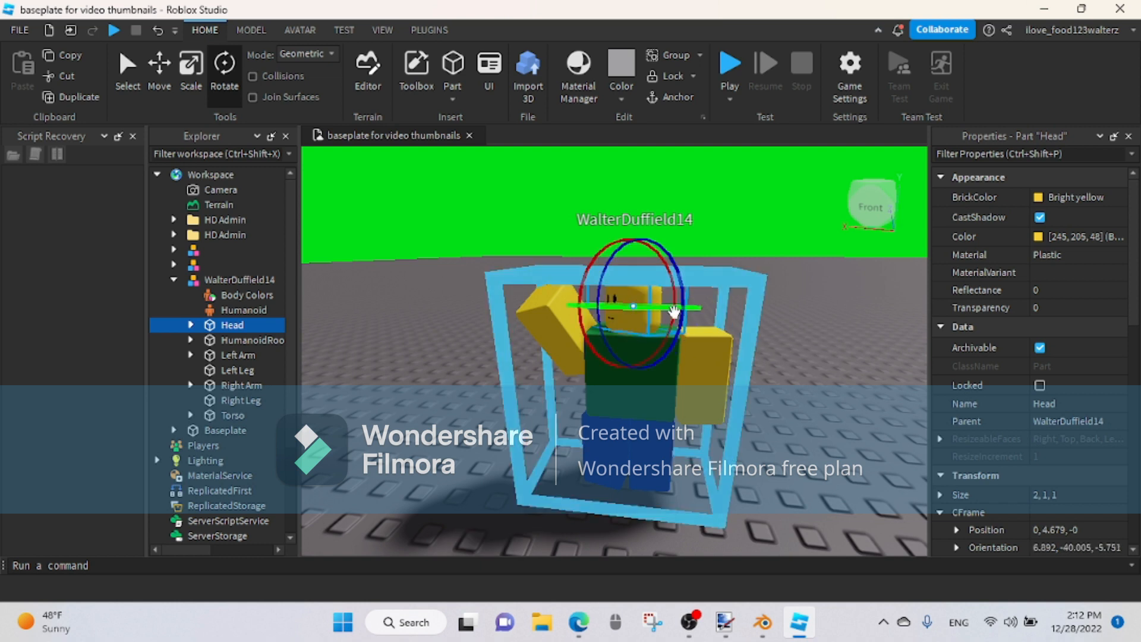
left_click_drag(631, 240, 613, 242)
left_click(831, 346)
right_click_drag(808, 395, 808, 397)
Step: Turn off CastShadow for the character's HumanoidRootPart, Head, both arms, both legs and Torso
left_click(617, 390)
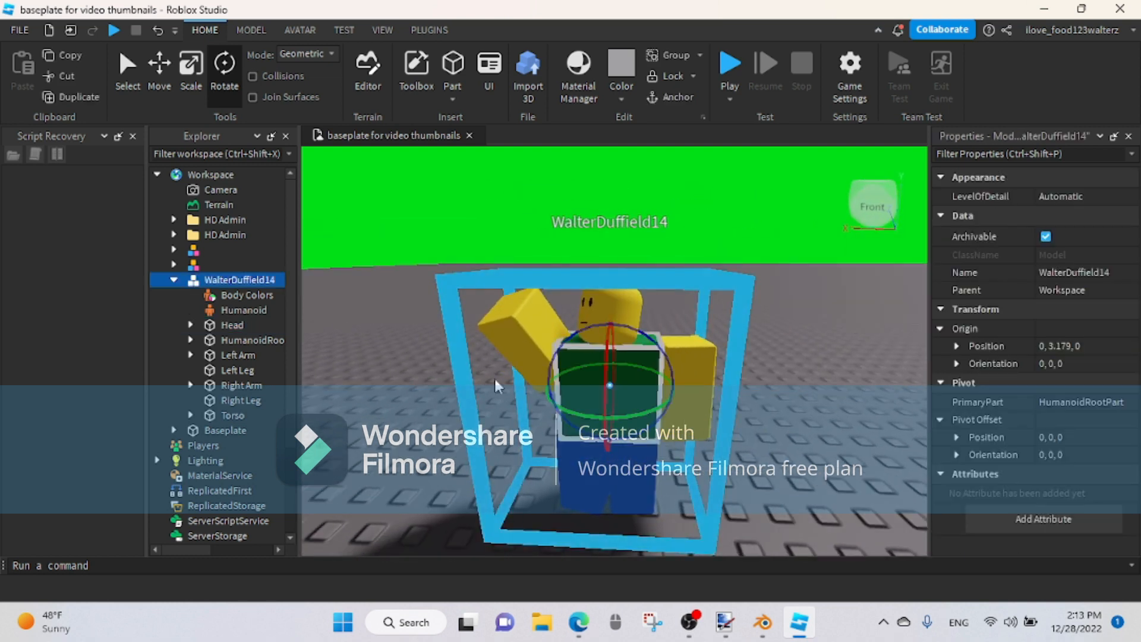
right_click(215, 276)
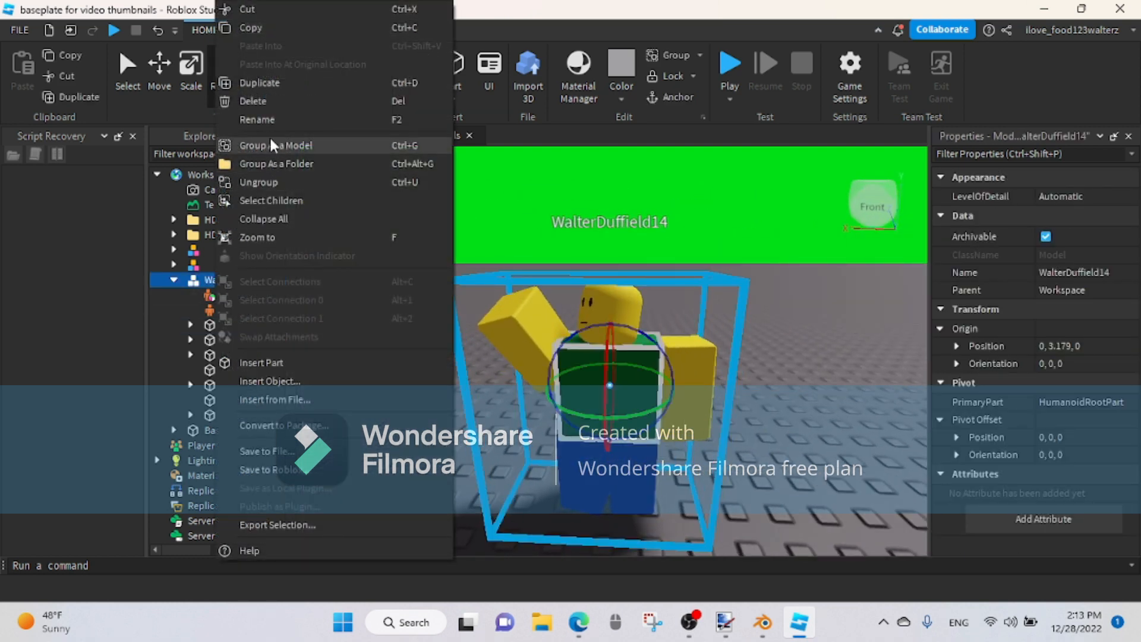
left_click(178, 343)
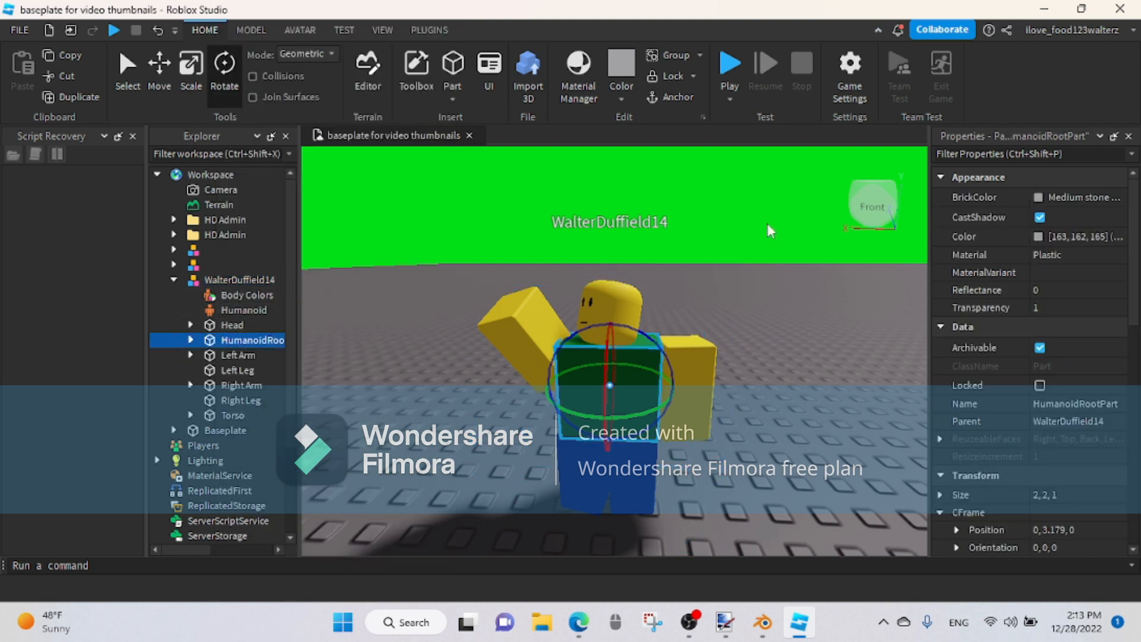
left_click(1040, 217)
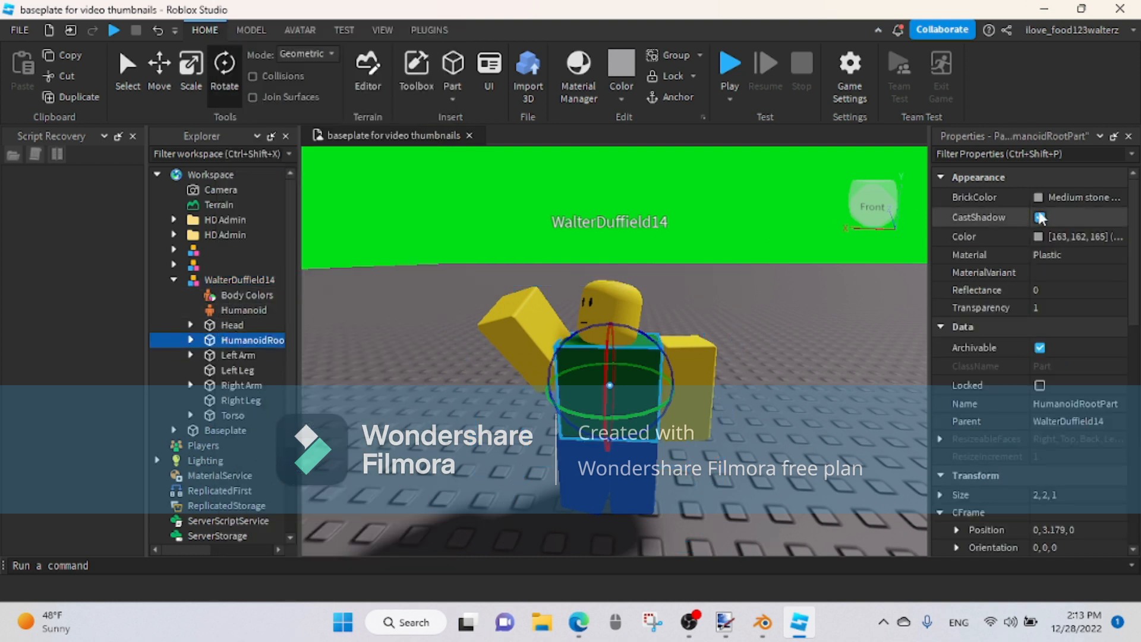
left_click(229, 325)
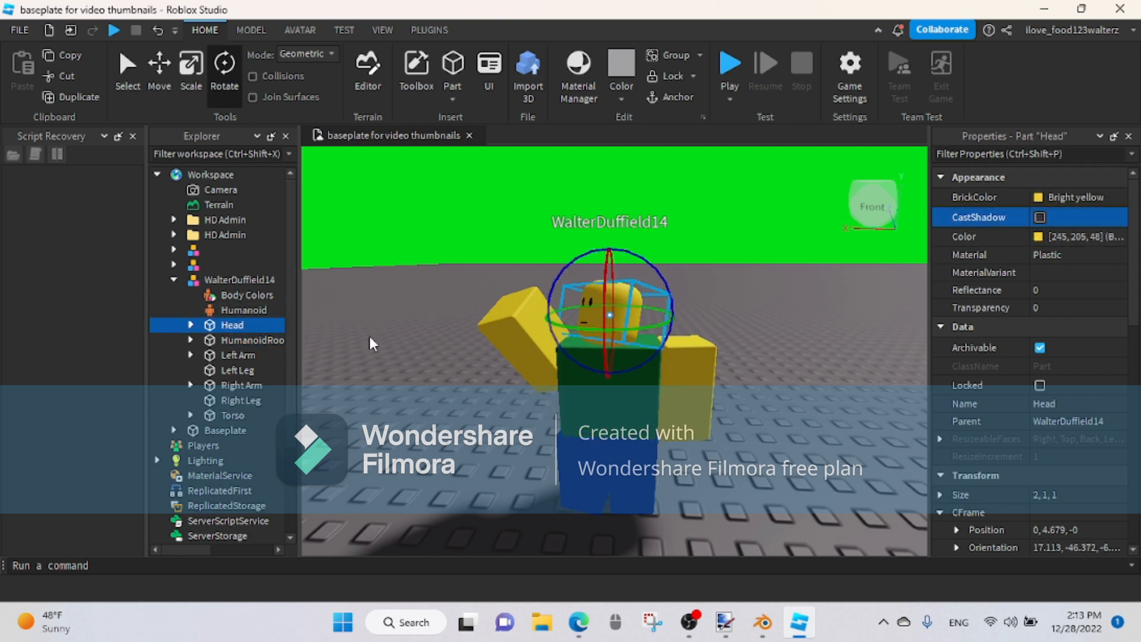
left_click(235, 355)
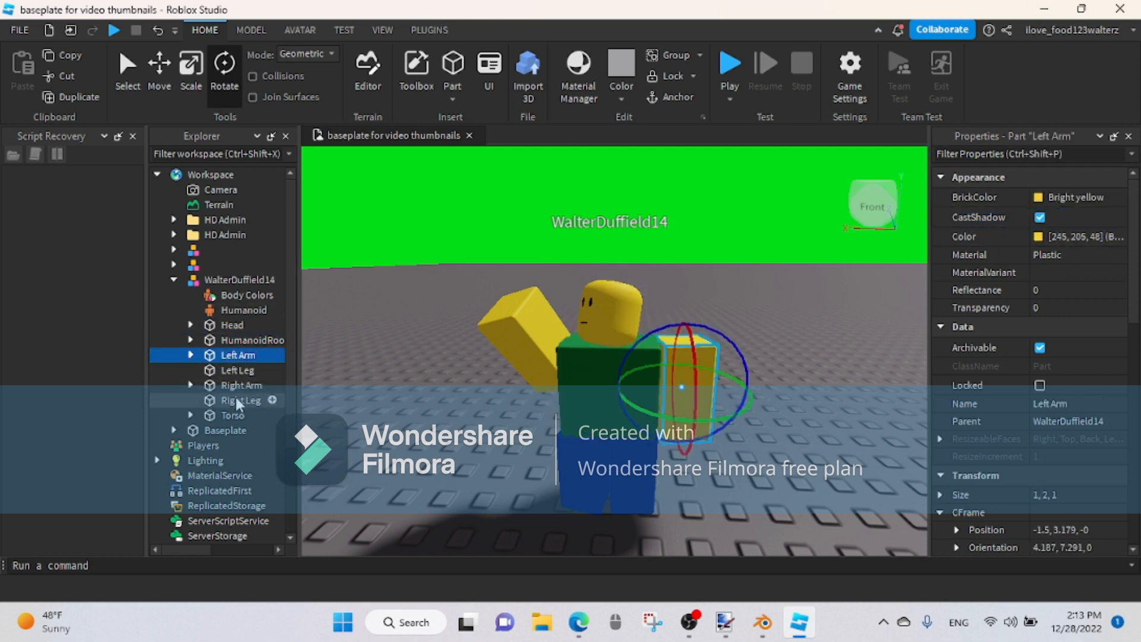
left_click(230, 411, "shift")
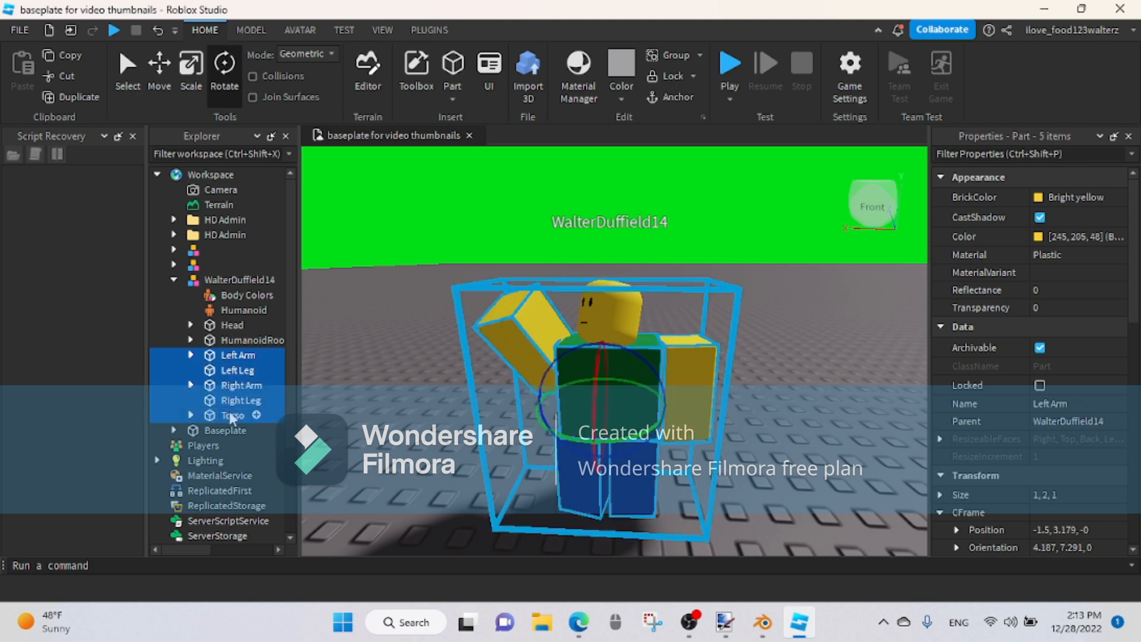
left_click(1040, 216)
left_click(322, 322)
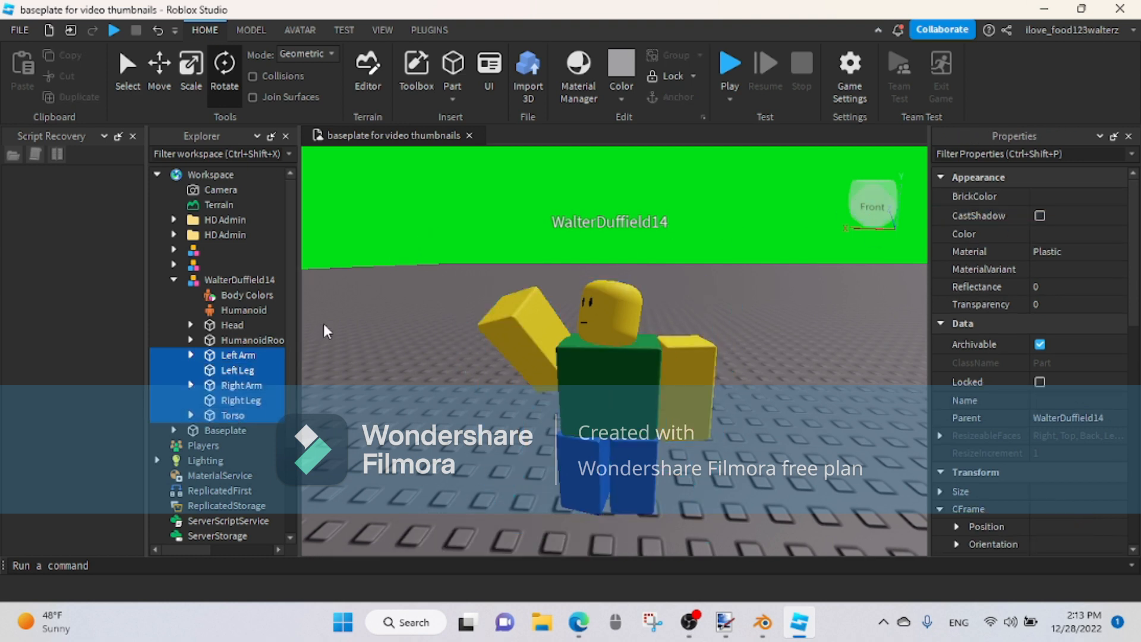
Step: Group the whole character as a Model and expand the new group in the Workspace
left_click(223, 280)
right_click(227, 280)
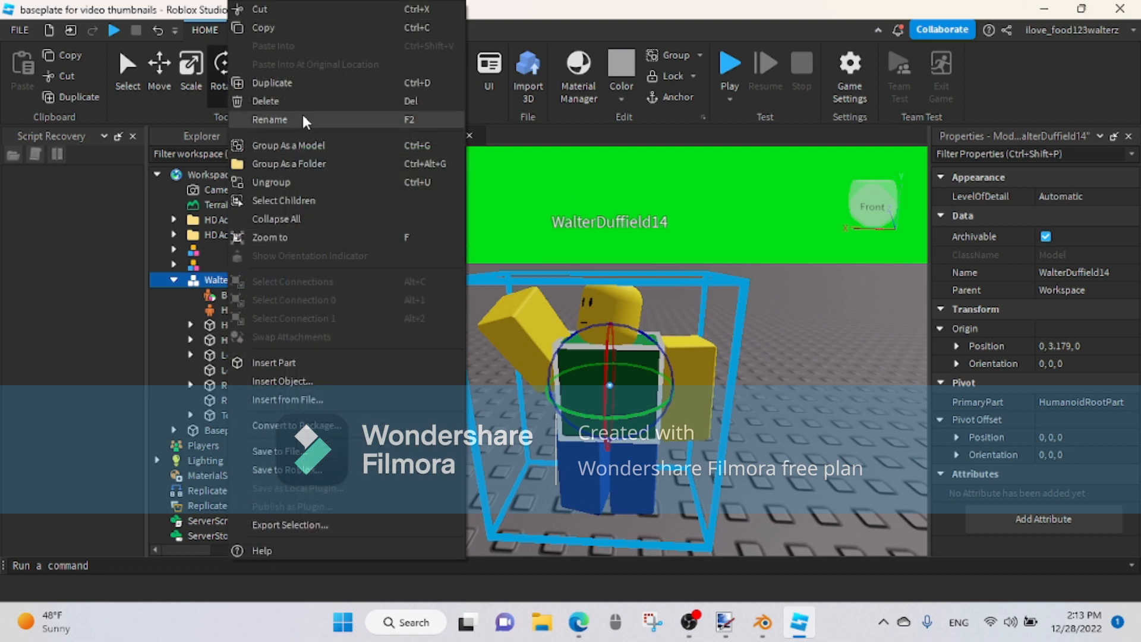
left_click(281, 144)
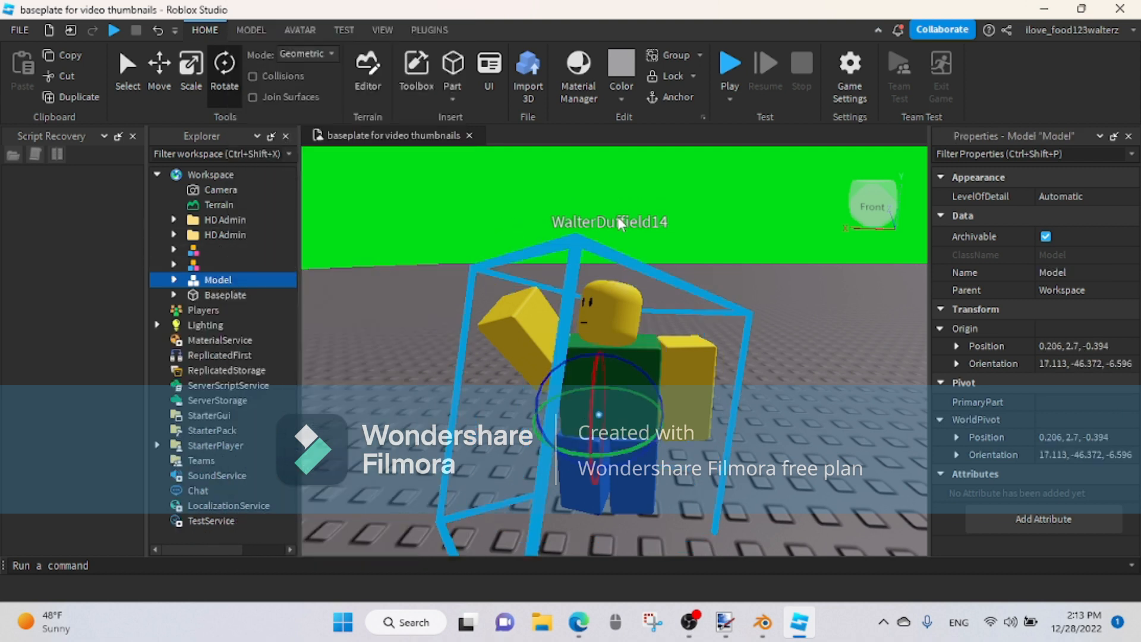
left_click(173, 280)
Step: Rename the character model inside the new group to a blank name
left_click(222, 295)
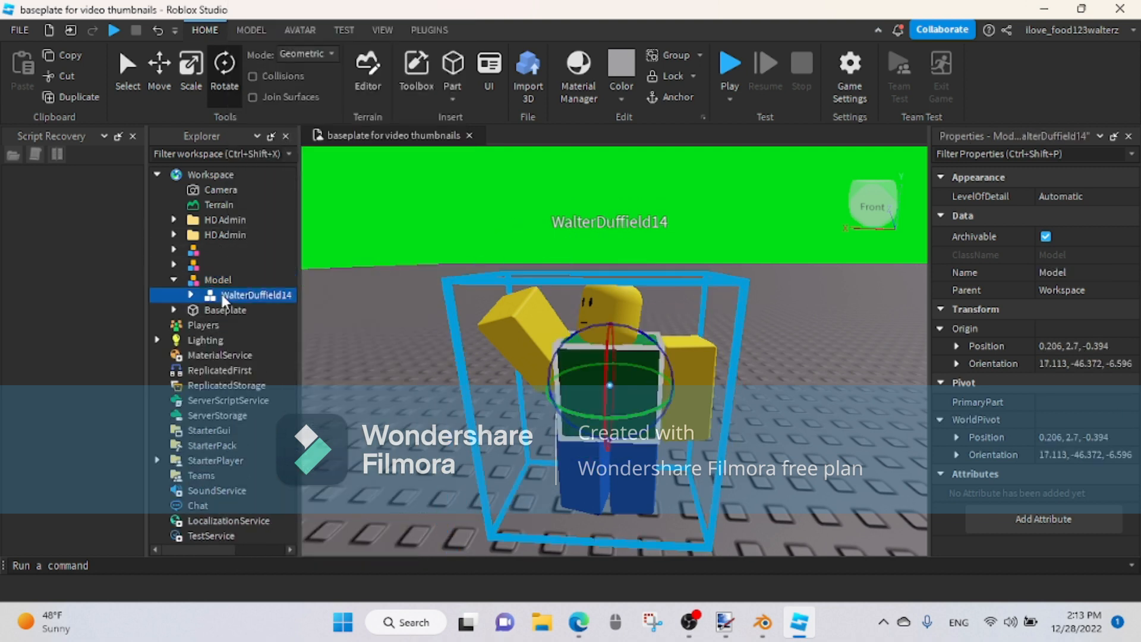
right_click(223, 294)
left_click(269, 121)
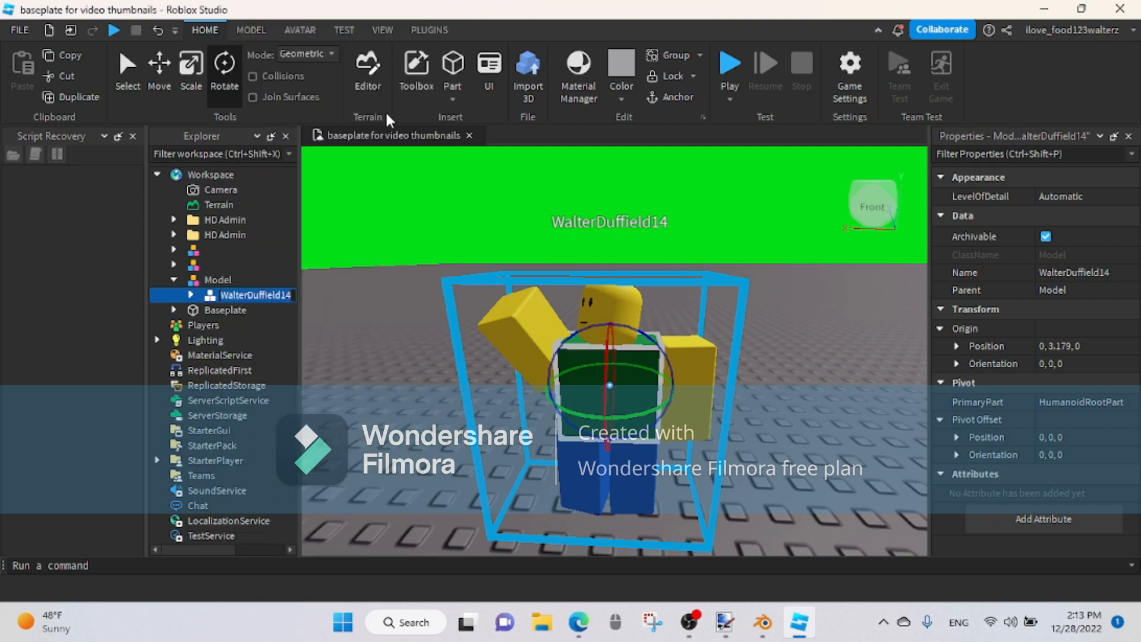
key("BackSpace")
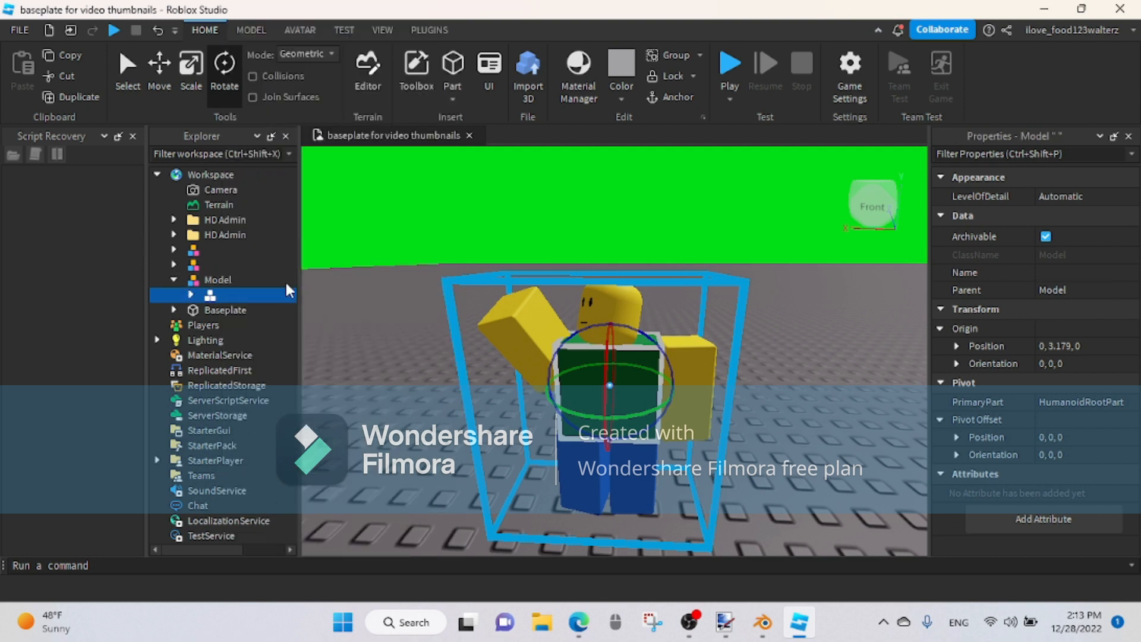
Step: Start exporting the blank-named character model and choose the ACLib folder in Downloads as the destination
right_click(215, 300)
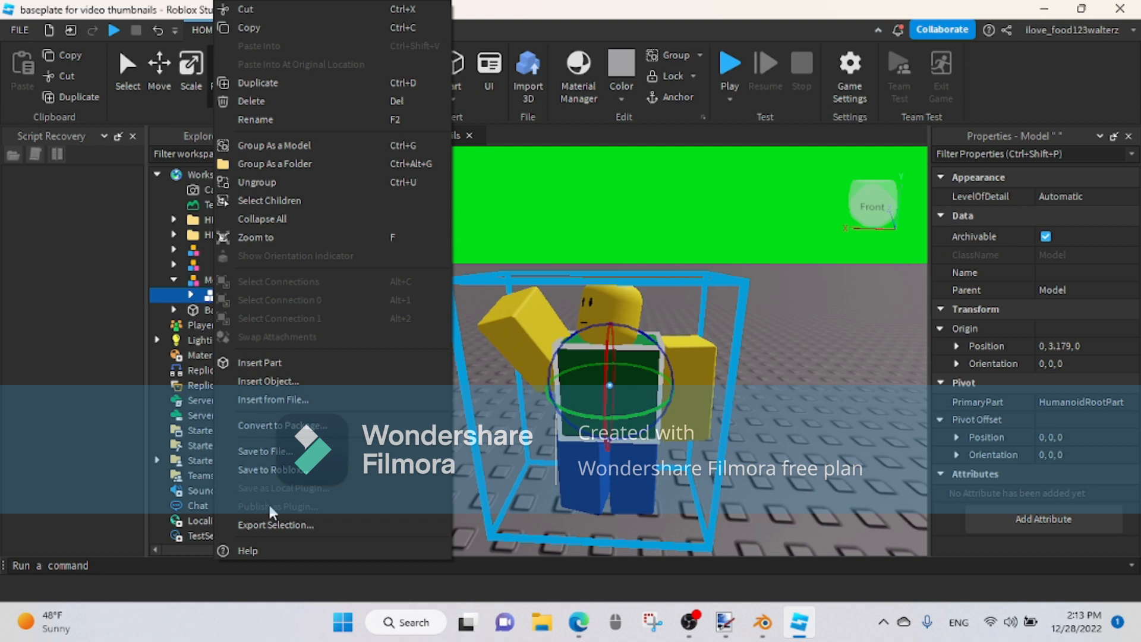
left_click(284, 524)
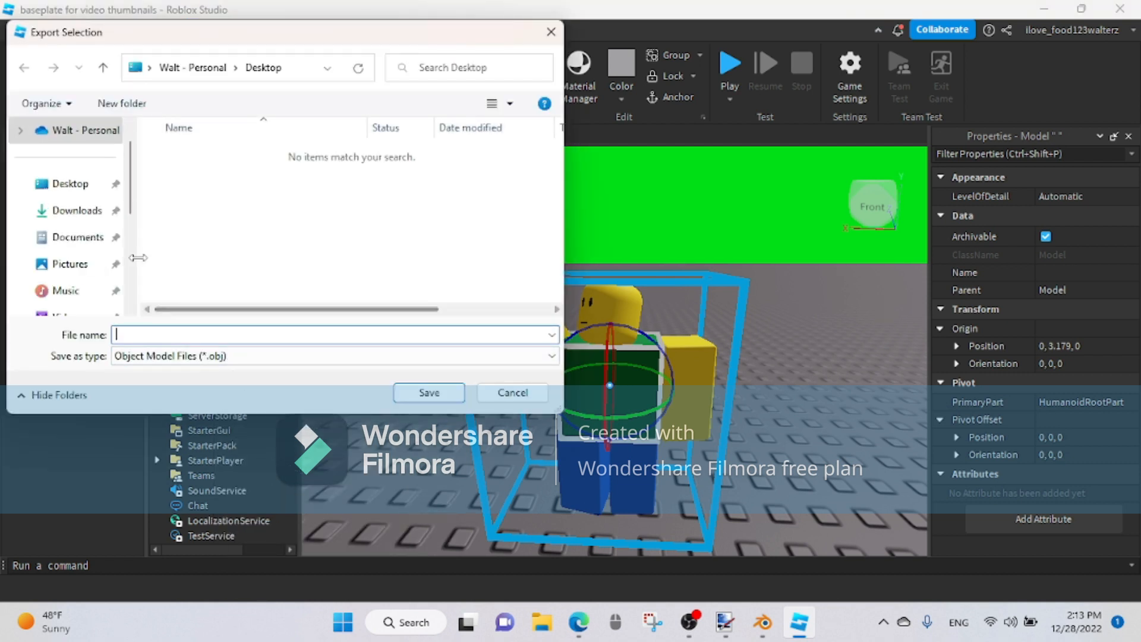
left_click(74, 215)
double_click(189, 178)
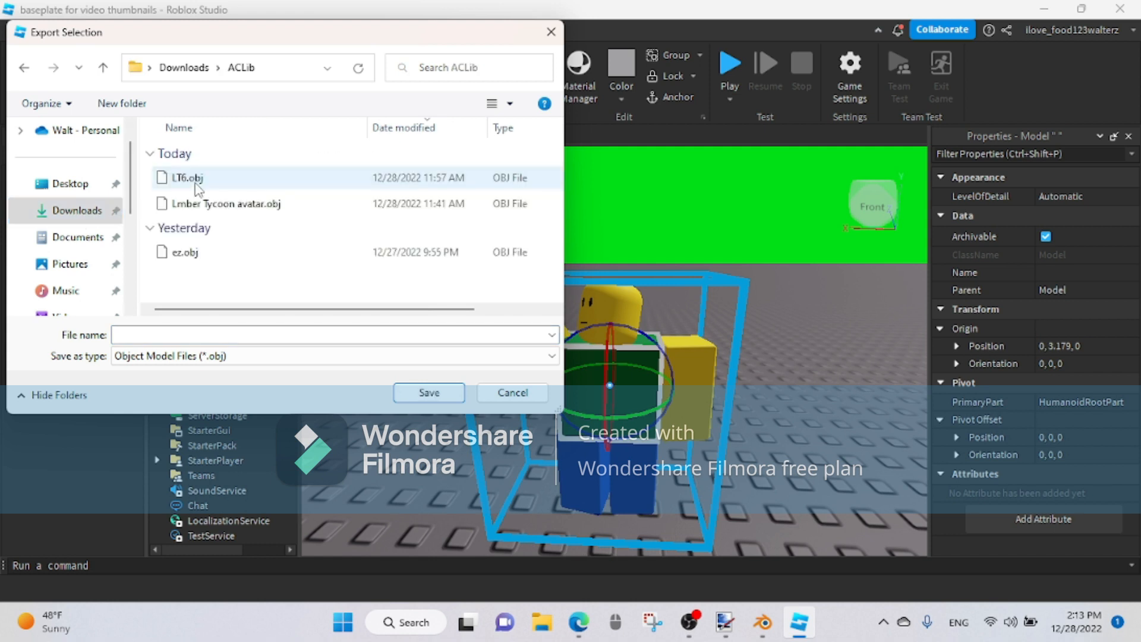
Step: Name the export HTMT and save it as an Object Model (.obj) file
left_click(234, 335)
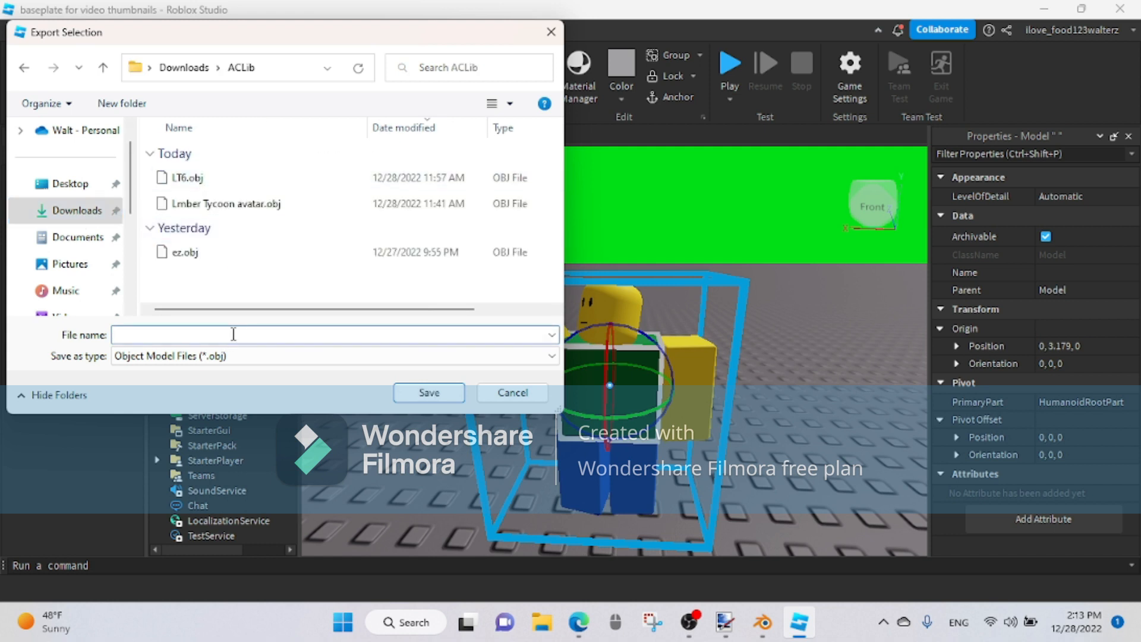
type("thu")
key("BackSpace")
key("BackSpace")
key("BackSpace")
type("H")
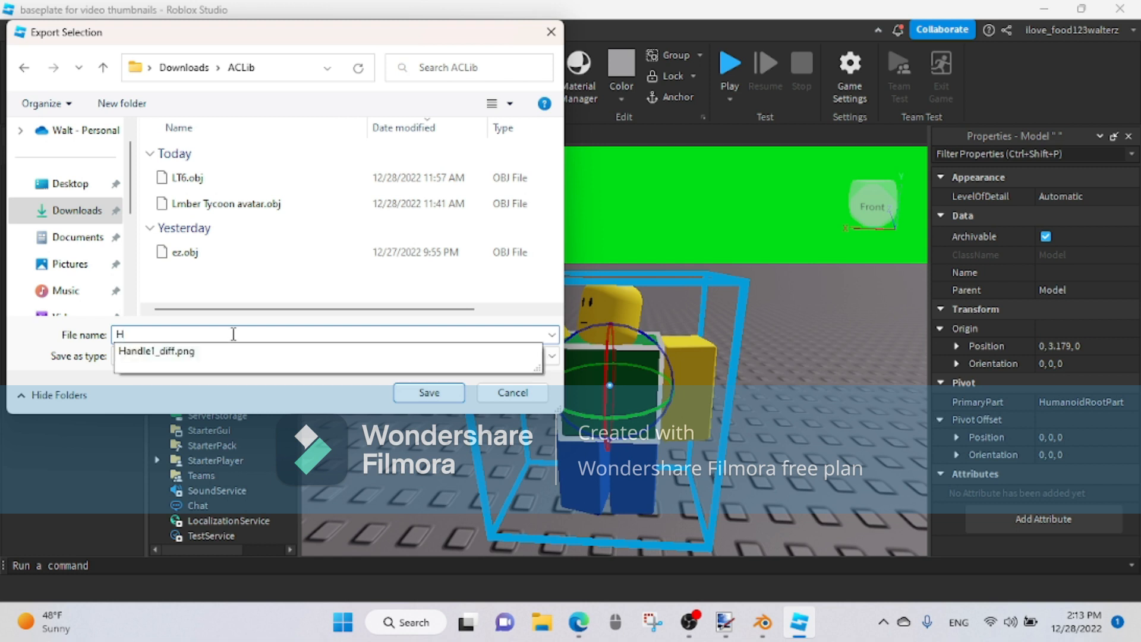
type("TMT")
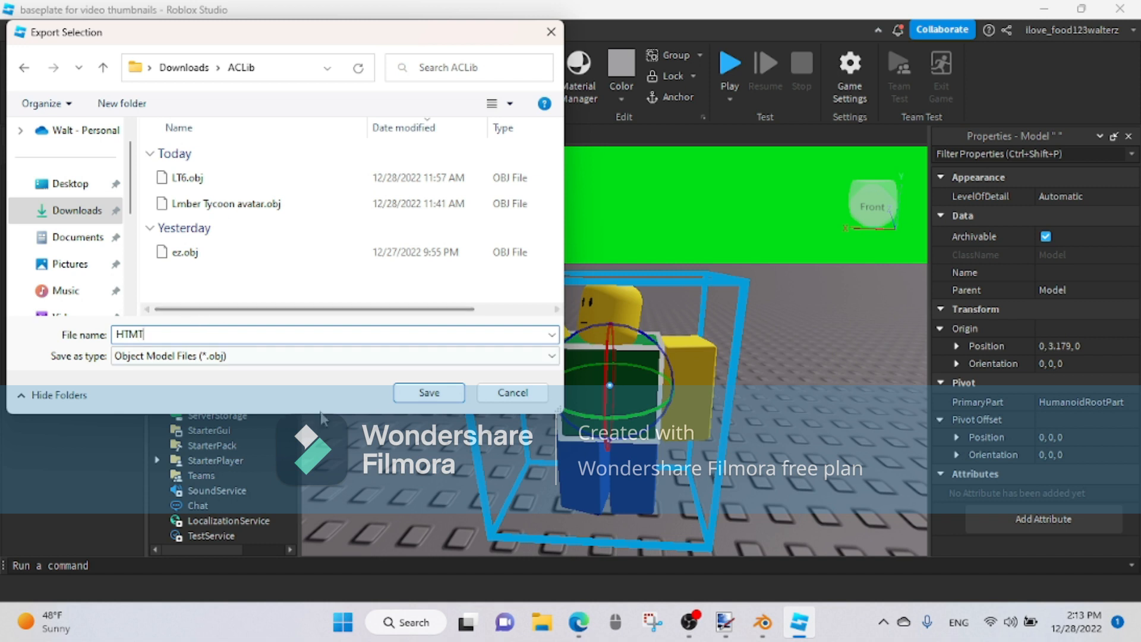
left_click(429, 392)
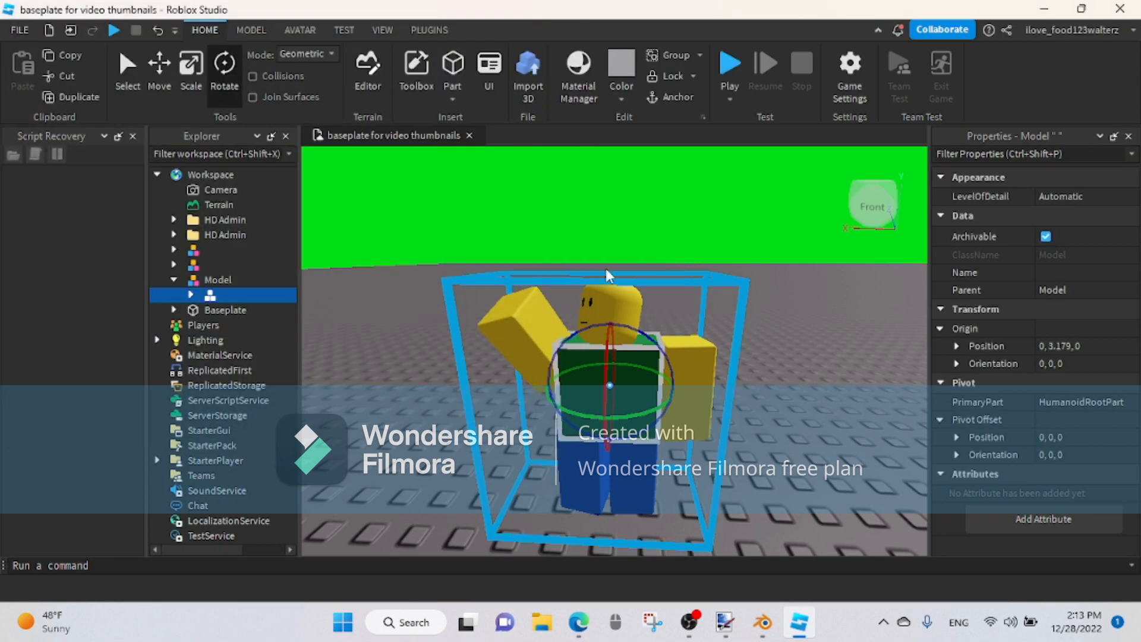
Step: Close Roblox Studio and save the changes to the place
scroll(740, 308, "down", 5)
key("d")
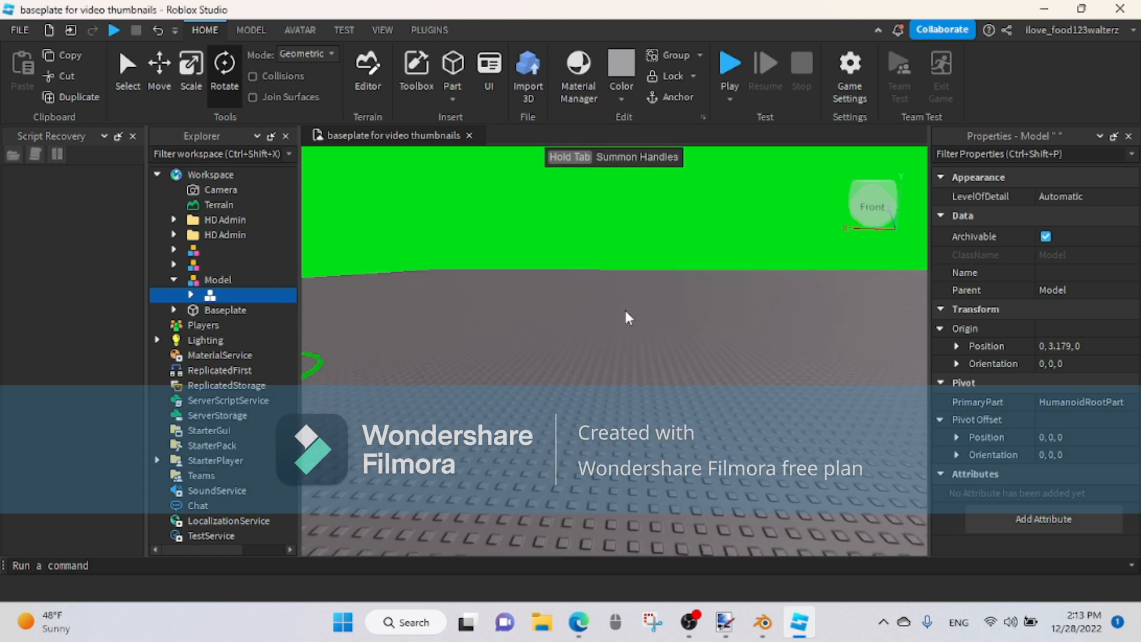
right_click_drag(636, 319, 624, 317)
left_click(1120, 8)
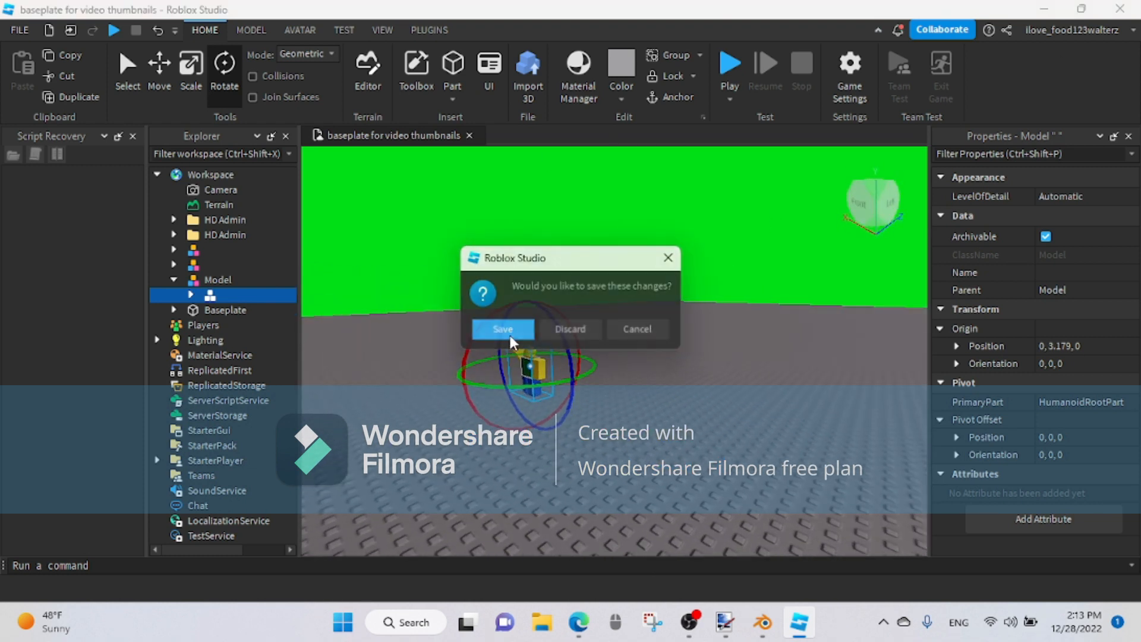
left_click(504, 331)
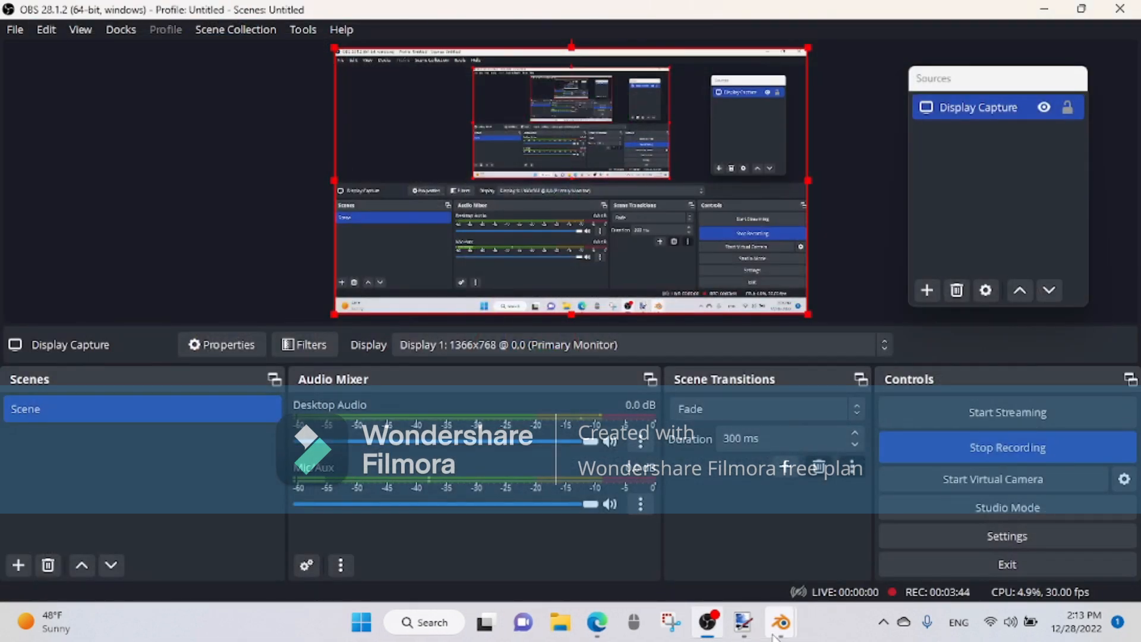
Step: Switch to the Blender window that has lightroom.blend open
mouse_move(780, 625)
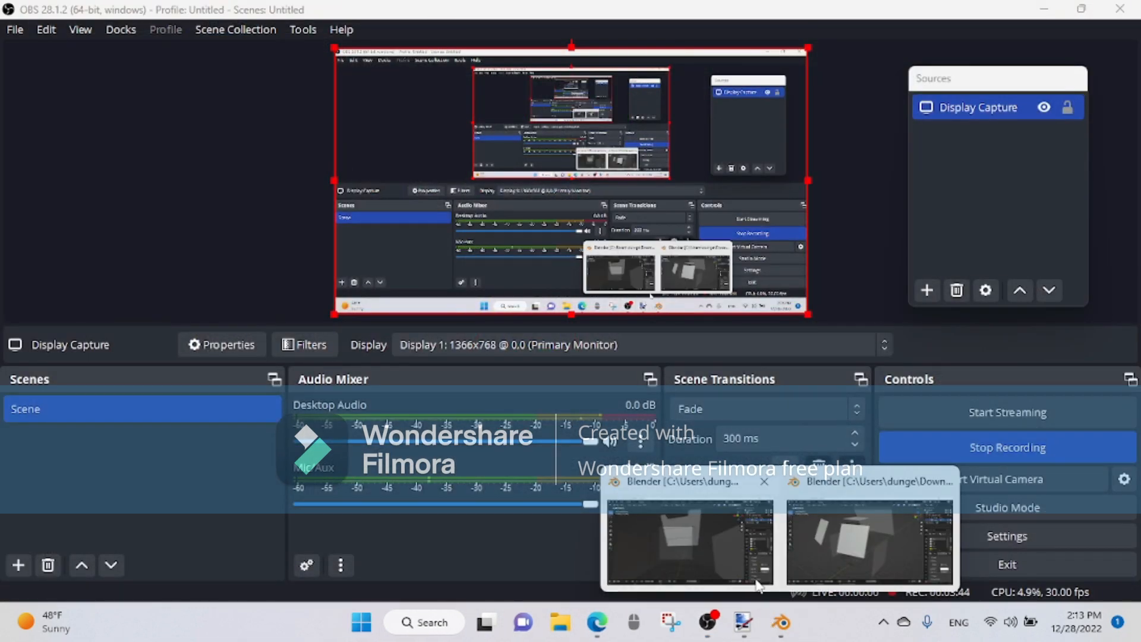
left_click(711, 524)
middle_click_drag(675, 408, 471, 326)
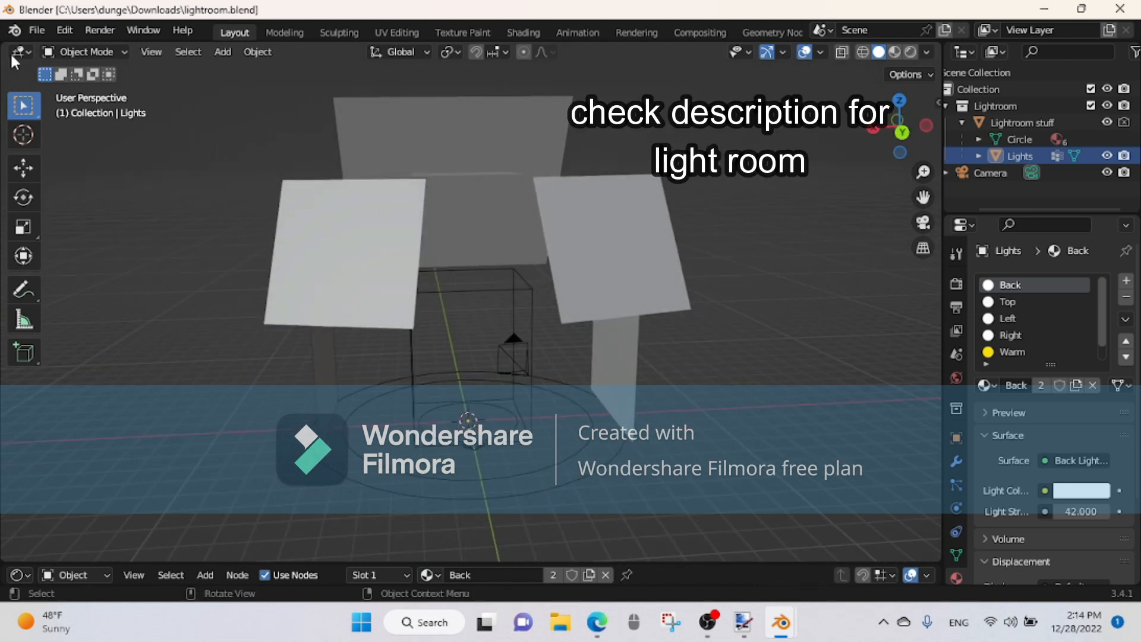
Step: Import HTMT.obj from the Downloads\ACLib folder as a Wavefront OBJ and set the viewport to Rendered shading
left_click(37, 31)
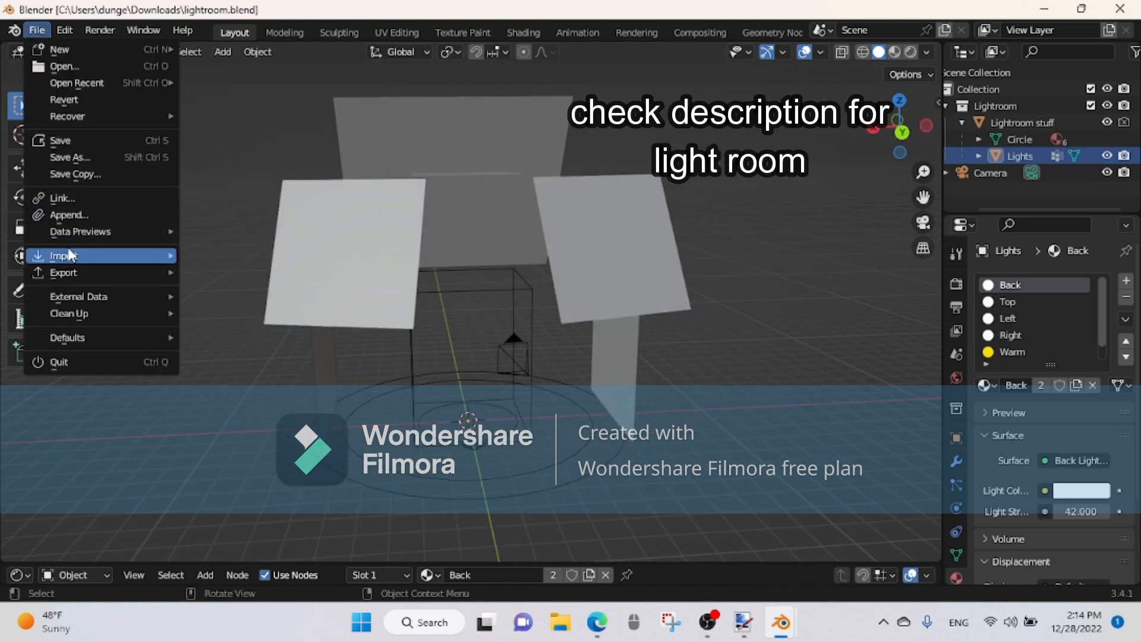
mouse_move(70, 254)
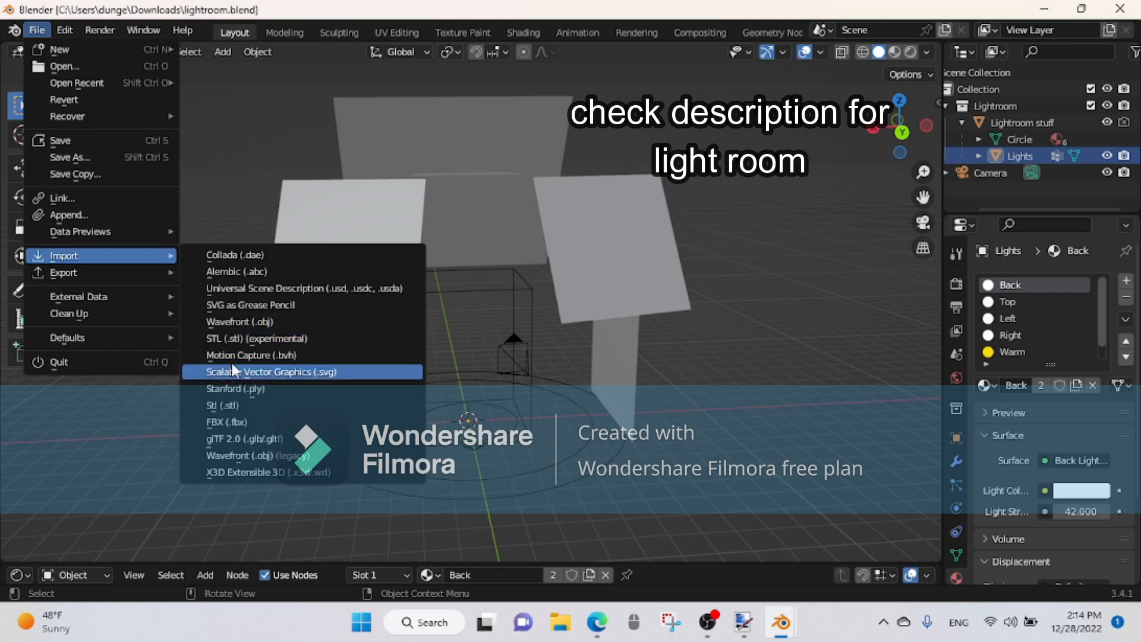
left_click(232, 322)
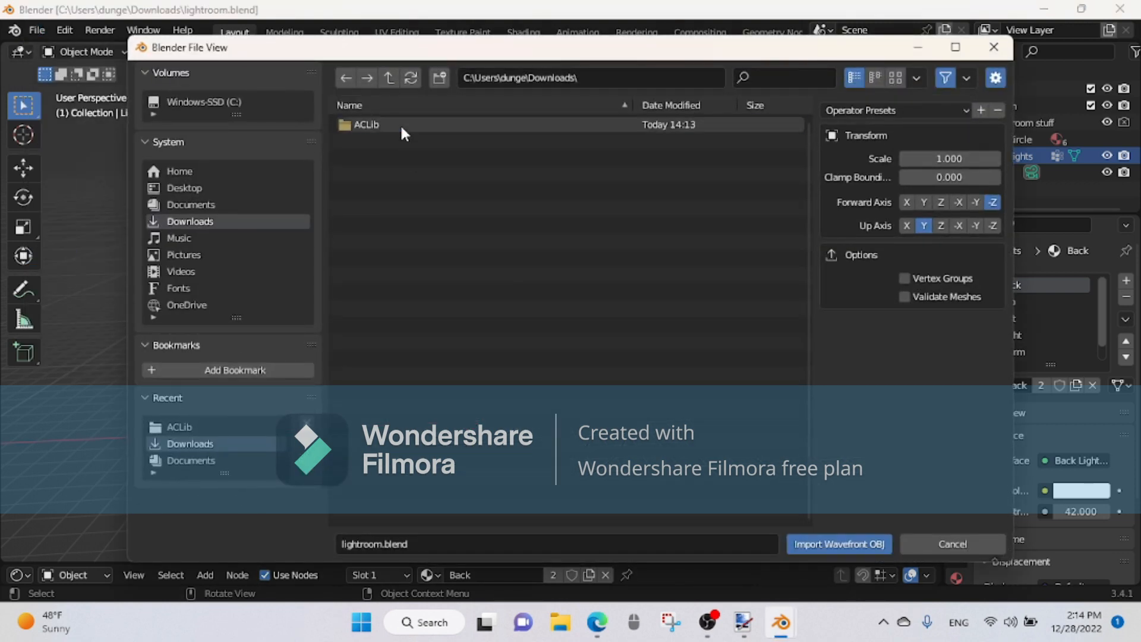
left_click(401, 123)
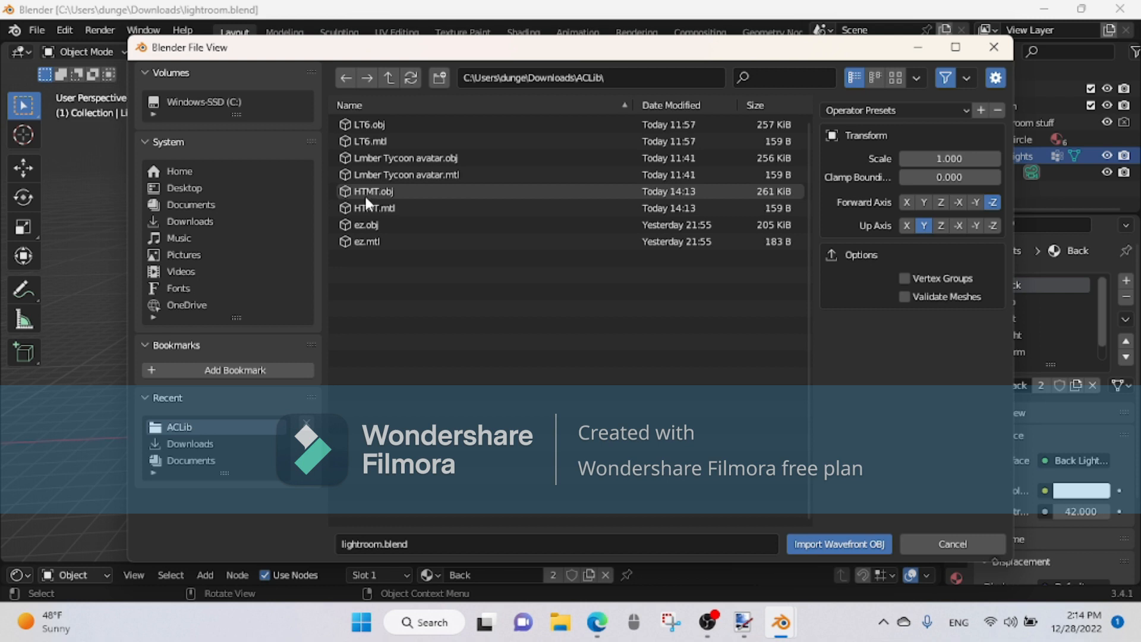
left_click(383, 194)
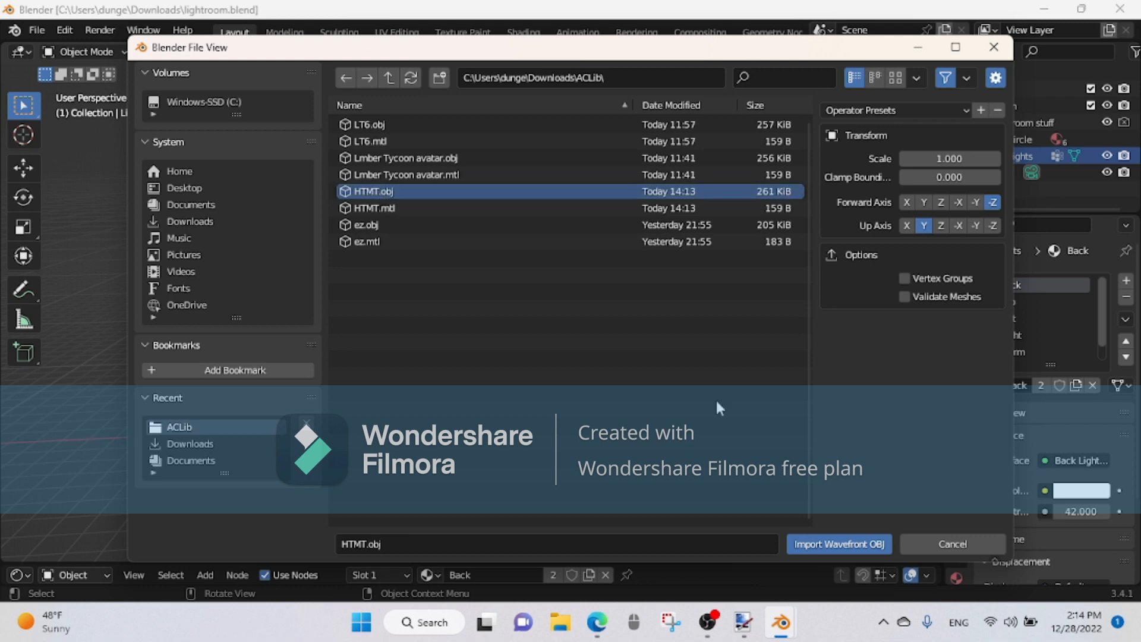
left_click(815, 544)
middle_click_drag(694, 429, 605, 437)
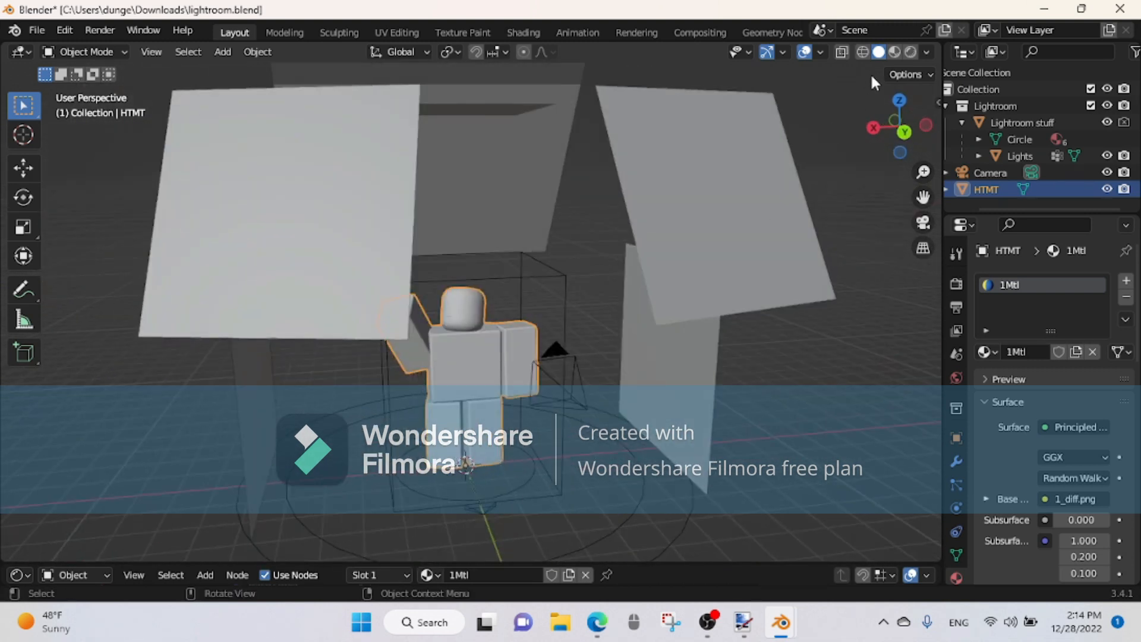
left_click(911, 51)
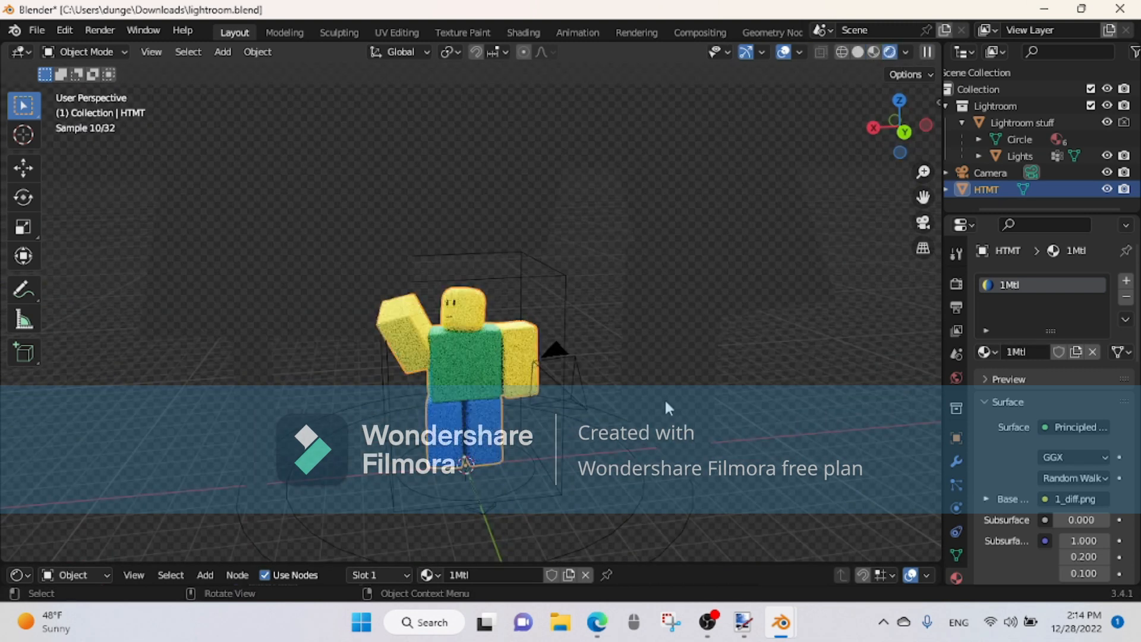
Step: Select the camera beside the character and adjust its focal length to about 40.38 mm
middle_click_drag(666, 404, 674, 359)
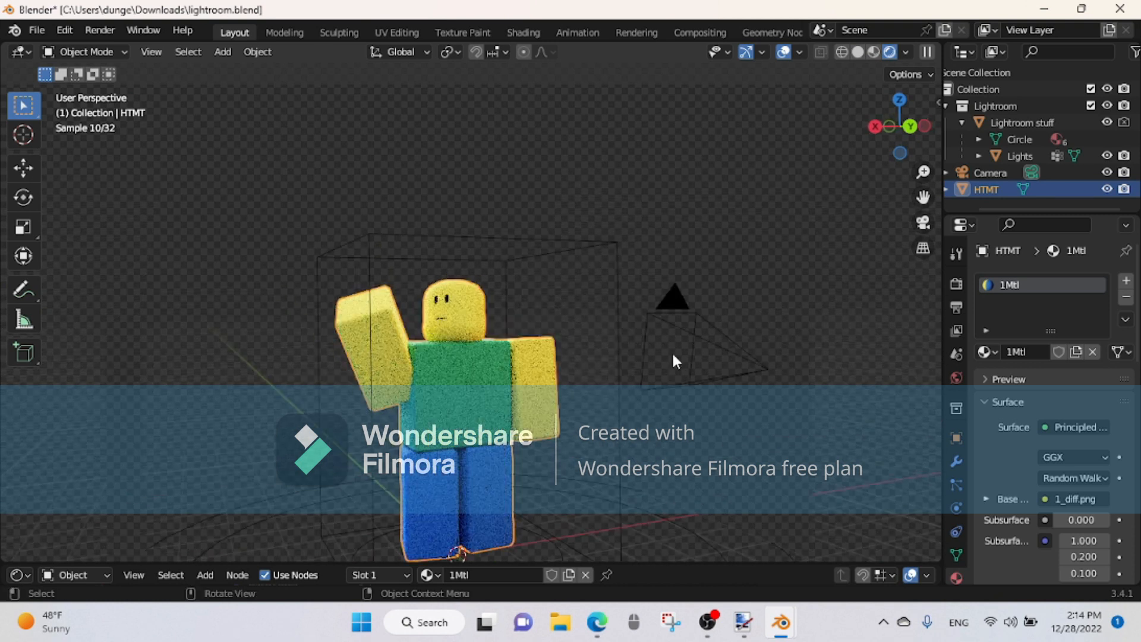
left_click(639, 331)
key("r")
left_click_drag(466, 324, 651, 378)
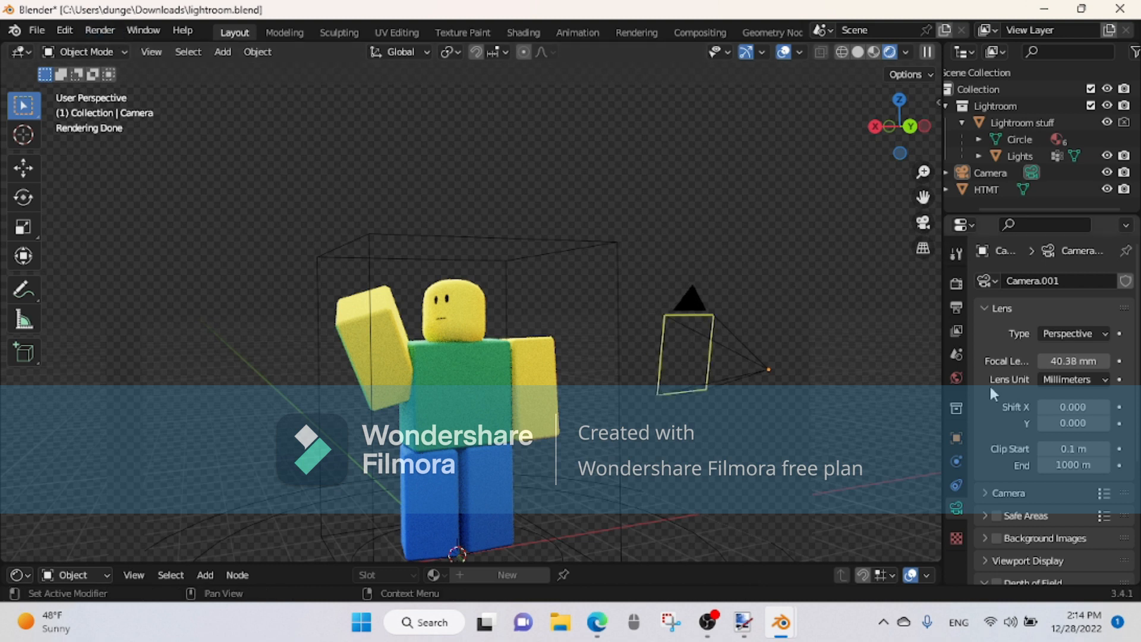
left_click(1007, 123)
scroll(1046, 323, "down", 1)
scroll(1049, 312, "up", 1)
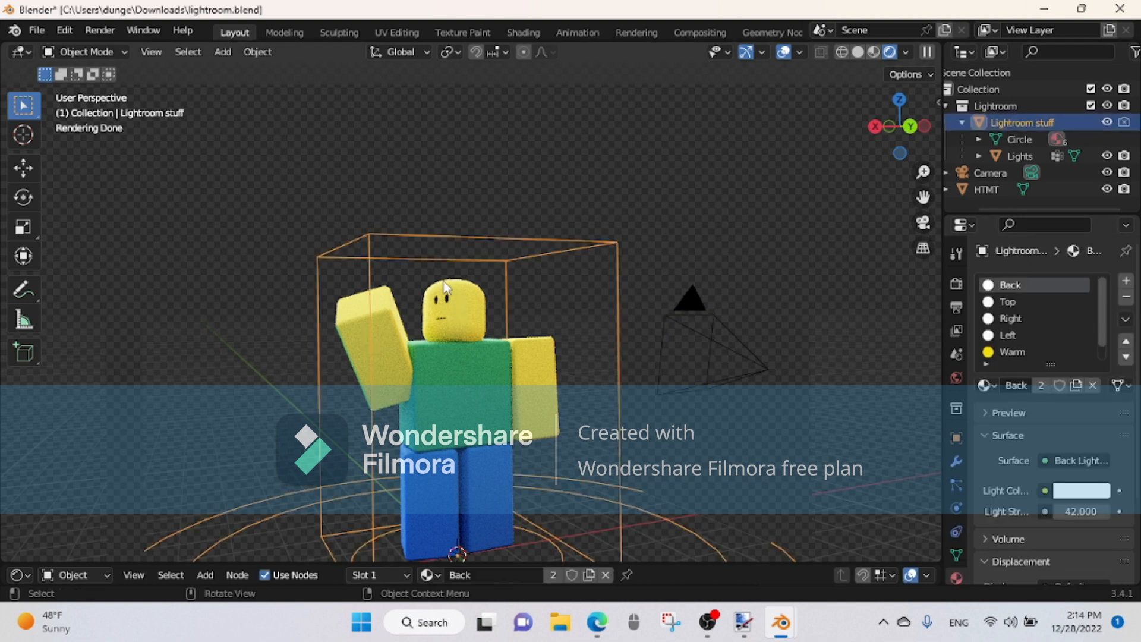
Step: Render a test image to check how the camera frames the character, and cancel the render early
left_click(100, 30)
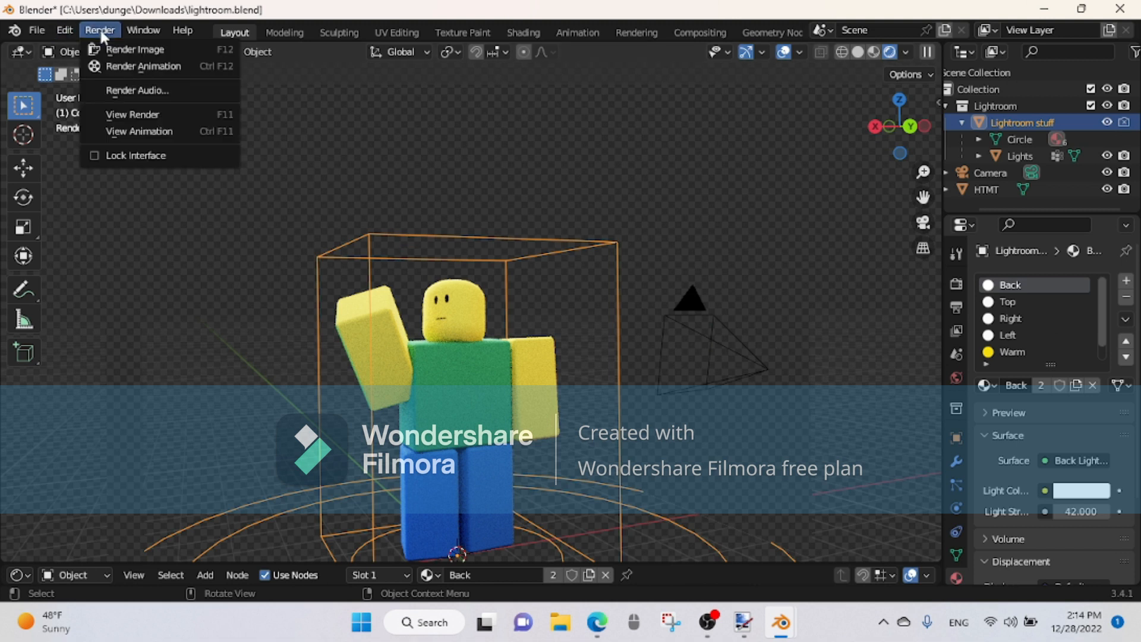
left_click(132, 48)
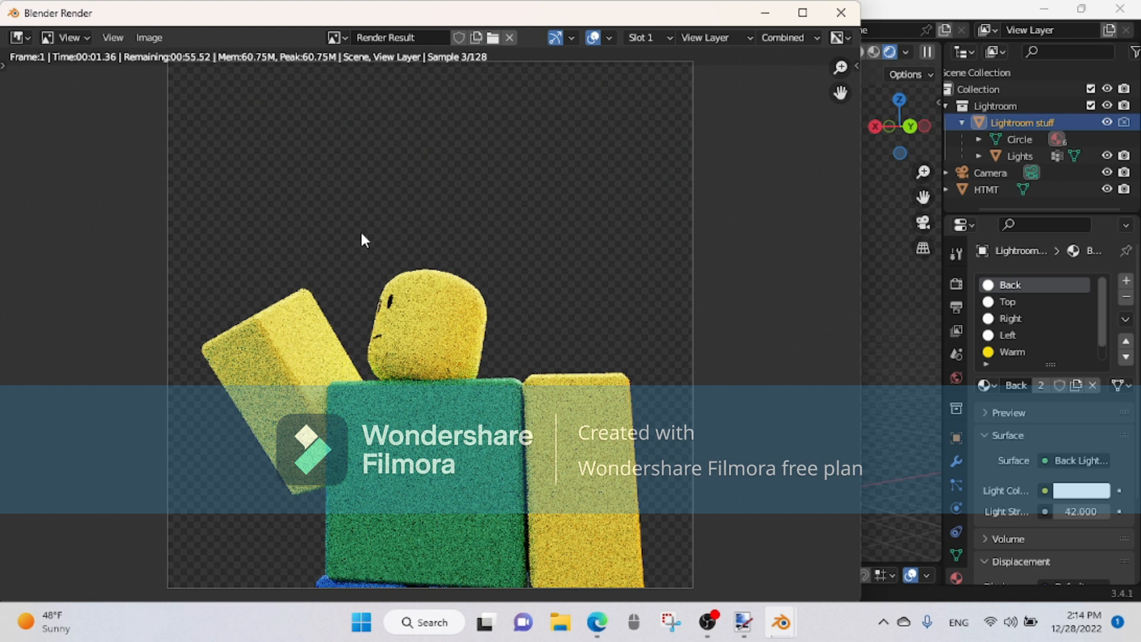
scroll(361, 229, "down", 1)
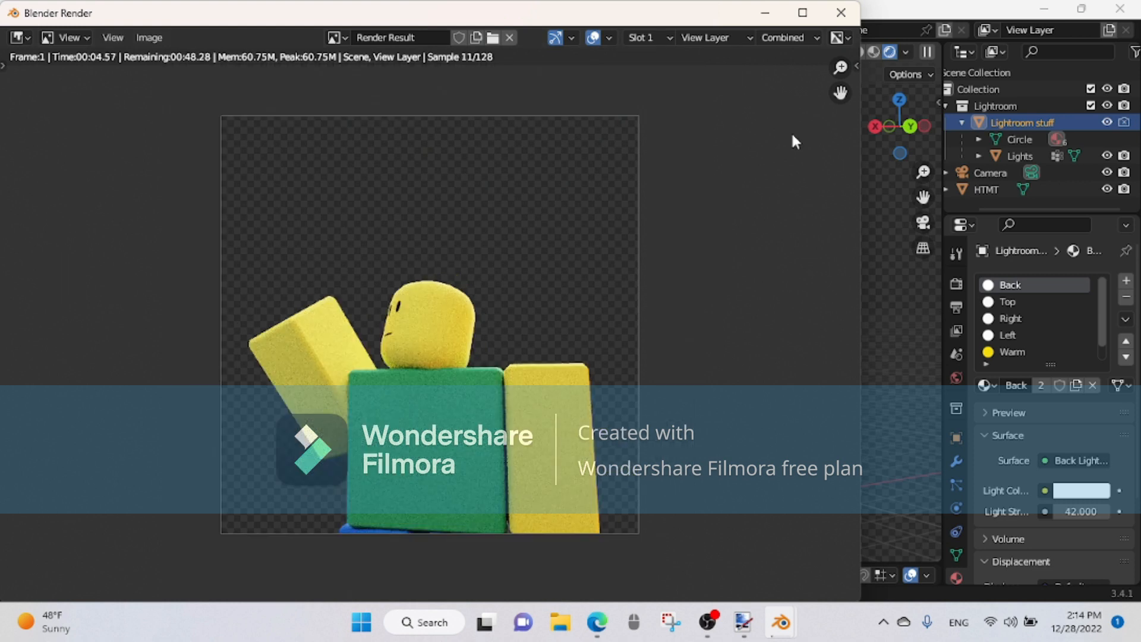
key("Escape")
Step: Widen the camera's view to a focal length of about 22.89 mm and render the image
left_click(672, 333)
left_click_drag(671, 337, 706, 353)
left_click(100, 30)
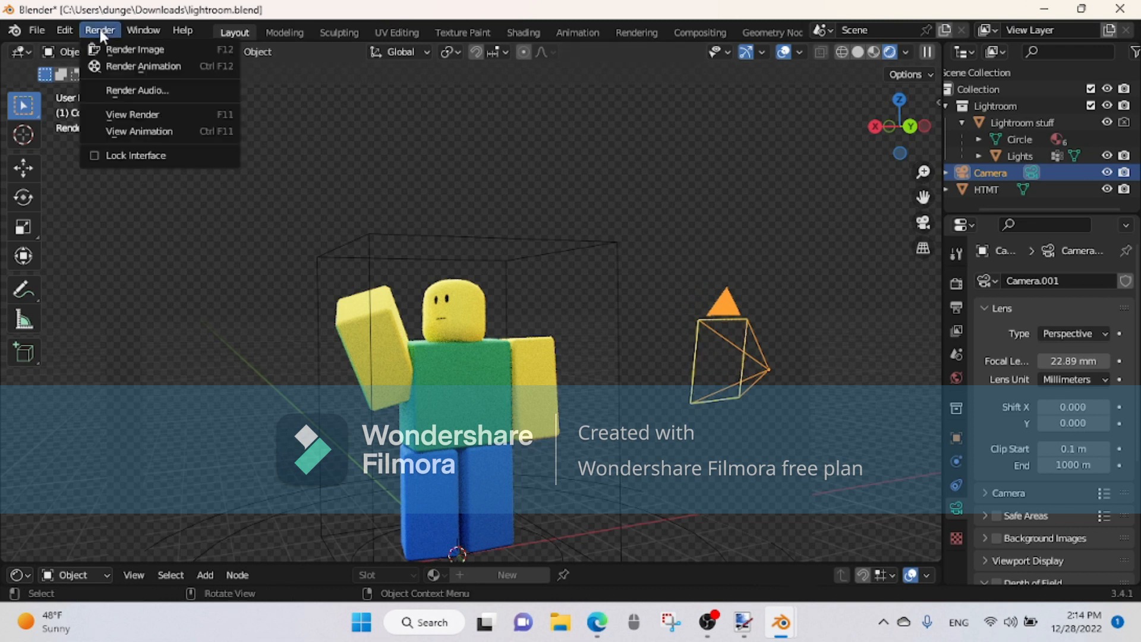
left_click(127, 49)
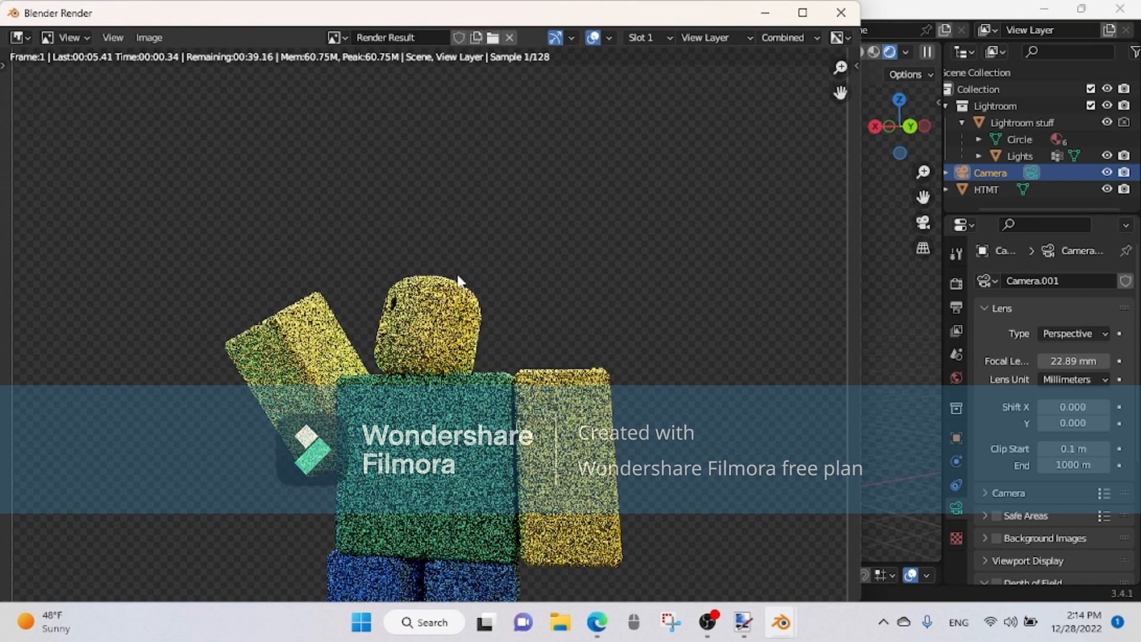
scroll(523, 294, "down", 4)
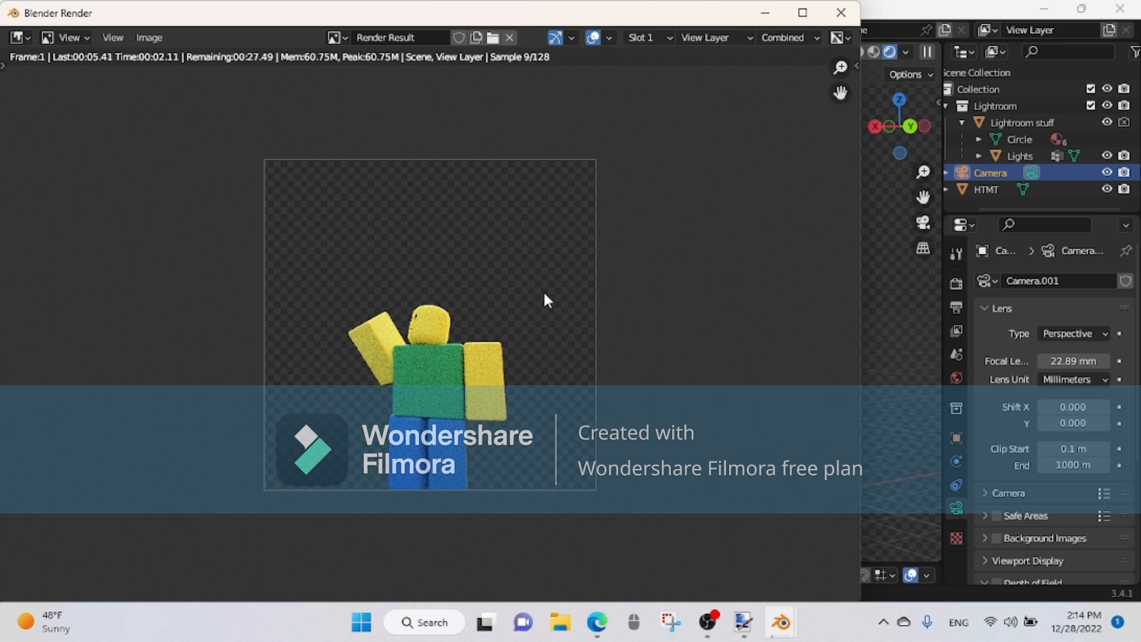
scroll(525, 273, "up", 2)
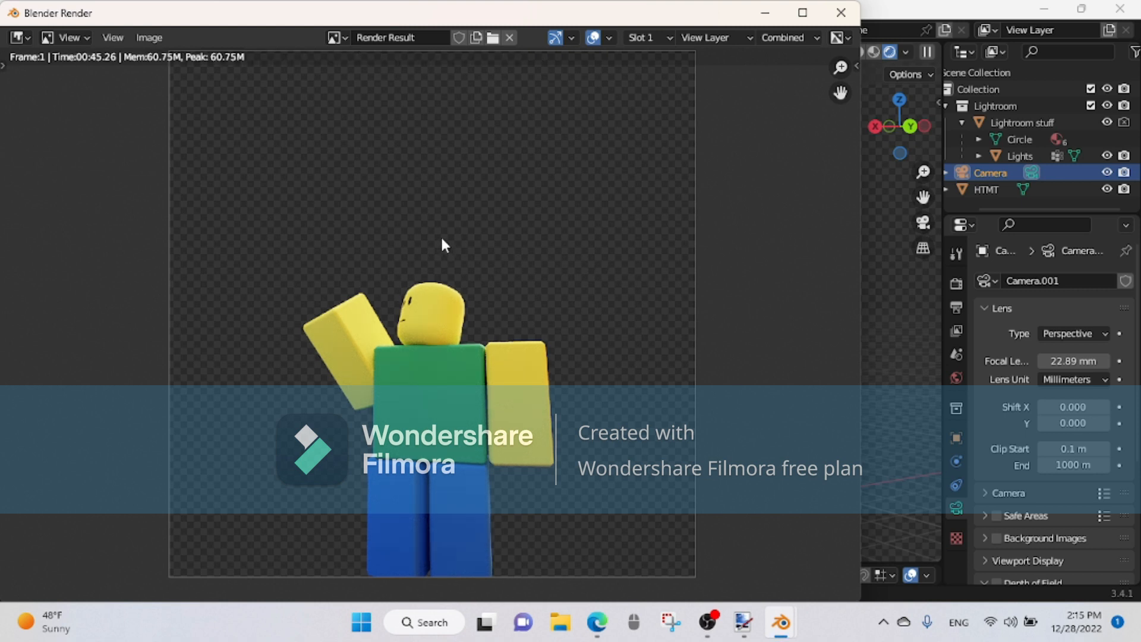
scroll(495, 337, "up", 8)
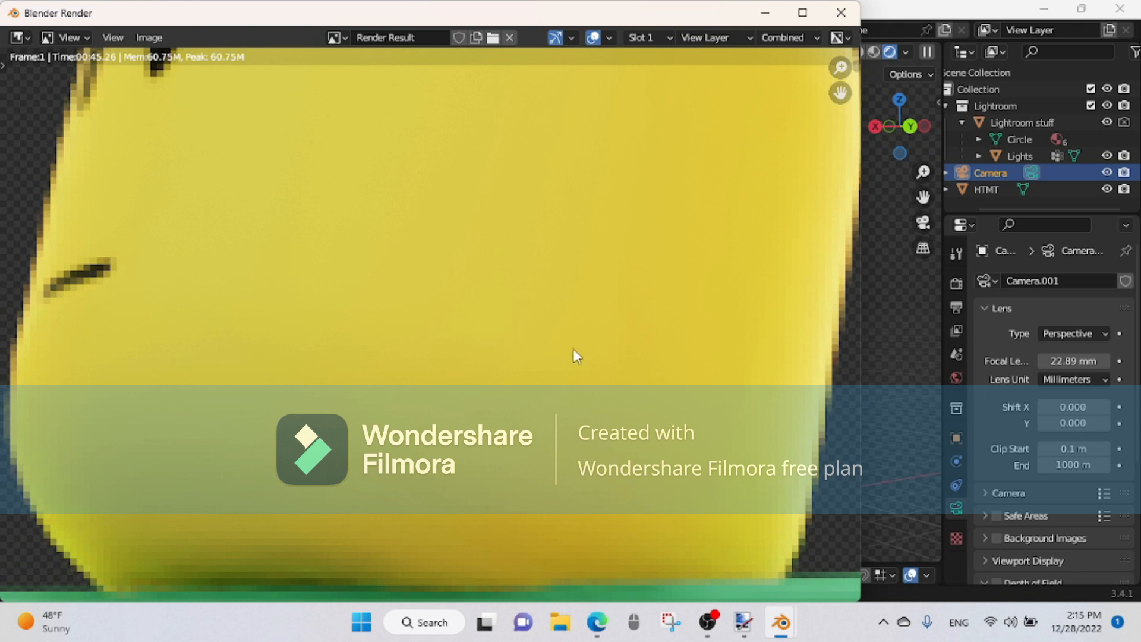
scroll(713, 342, "down", 8)
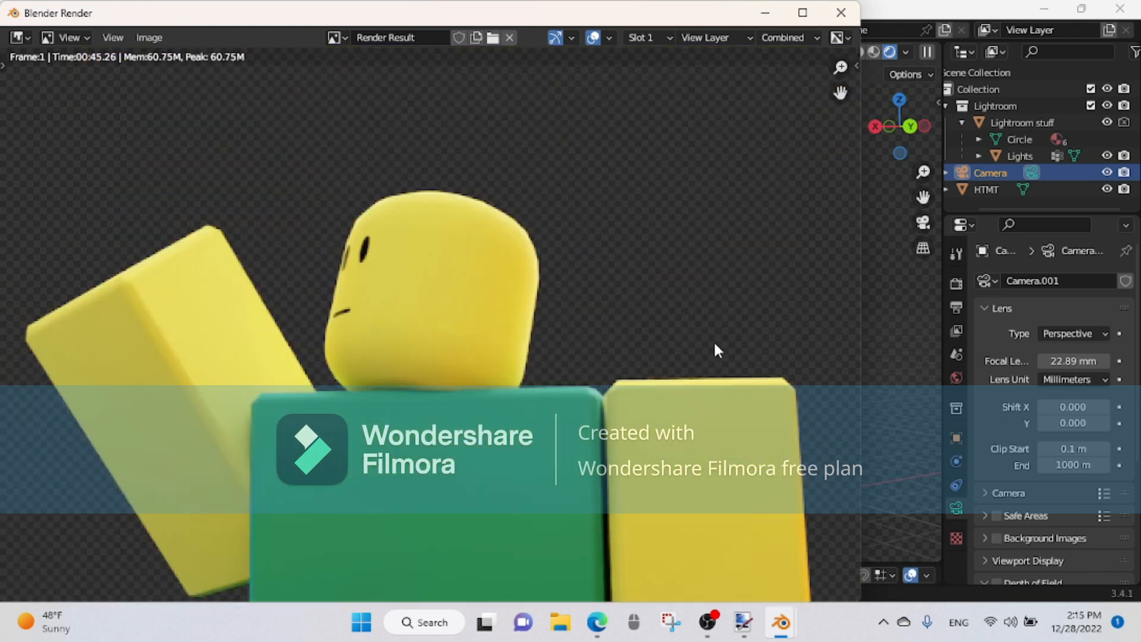
Step: Save the rendered image as a PNG file named HTMT in the Downloads folder
left_click(150, 40)
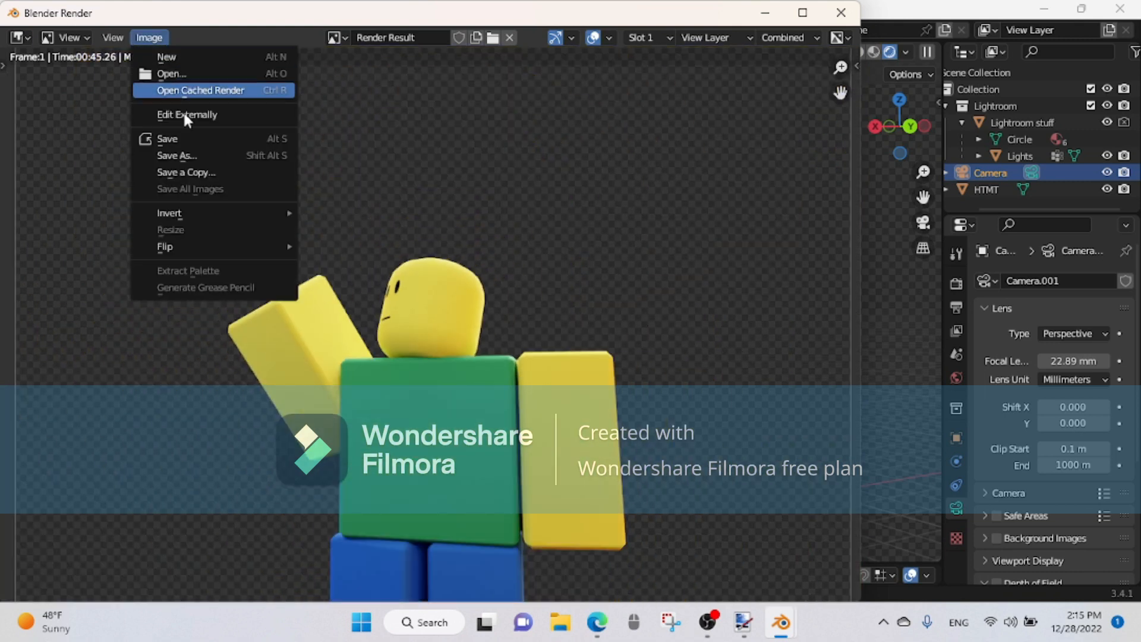
left_click(173, 152)
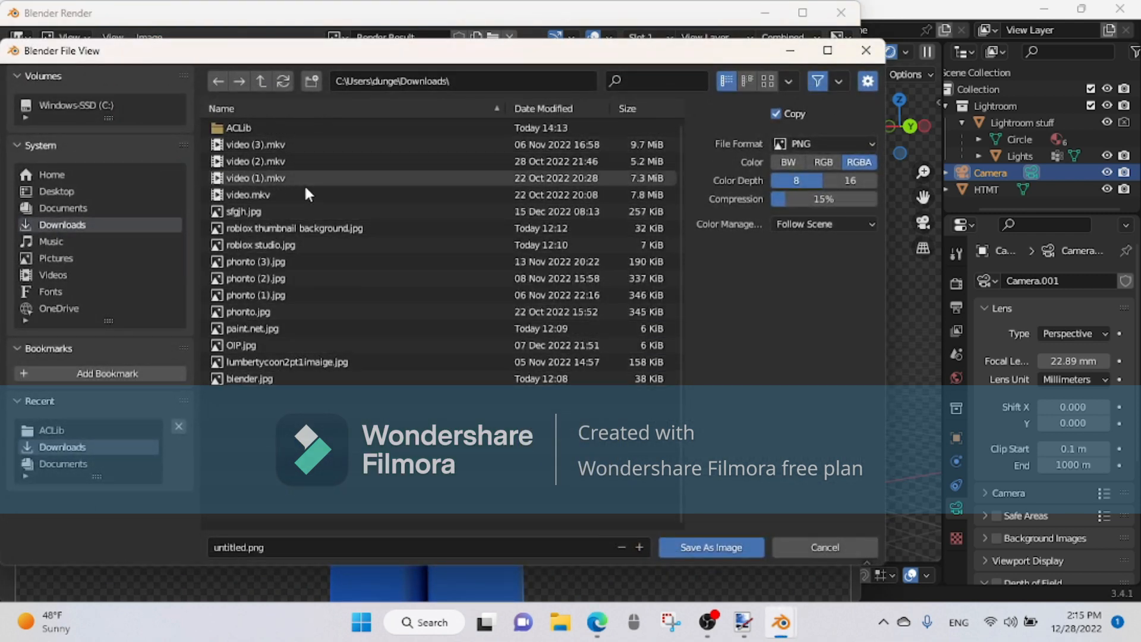
left_click(276, 545)
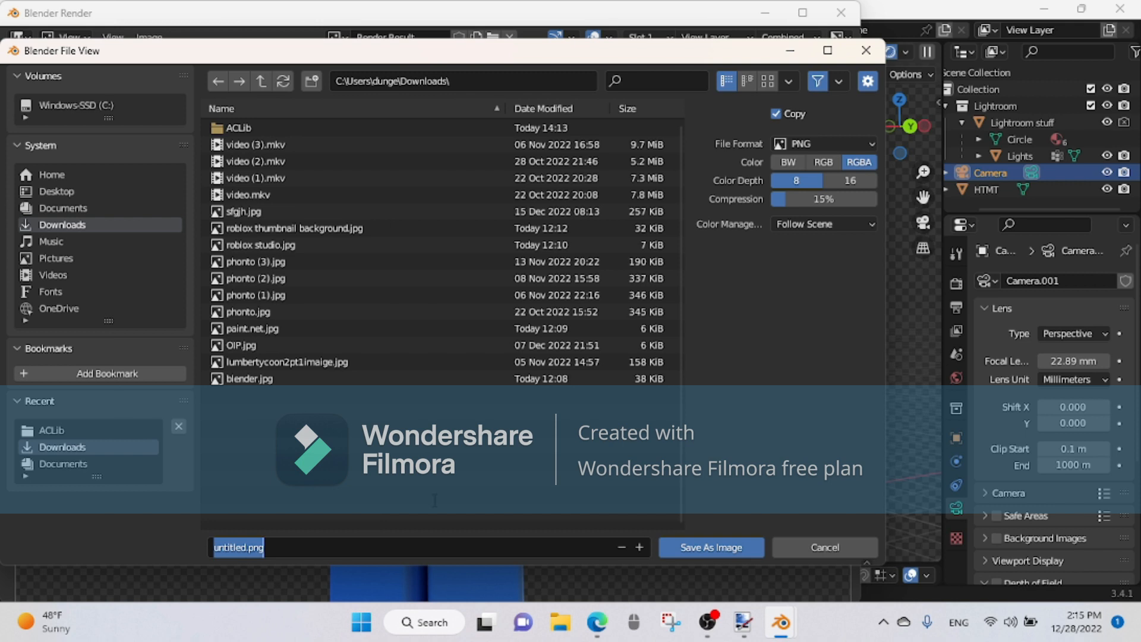
key("BackSpace")
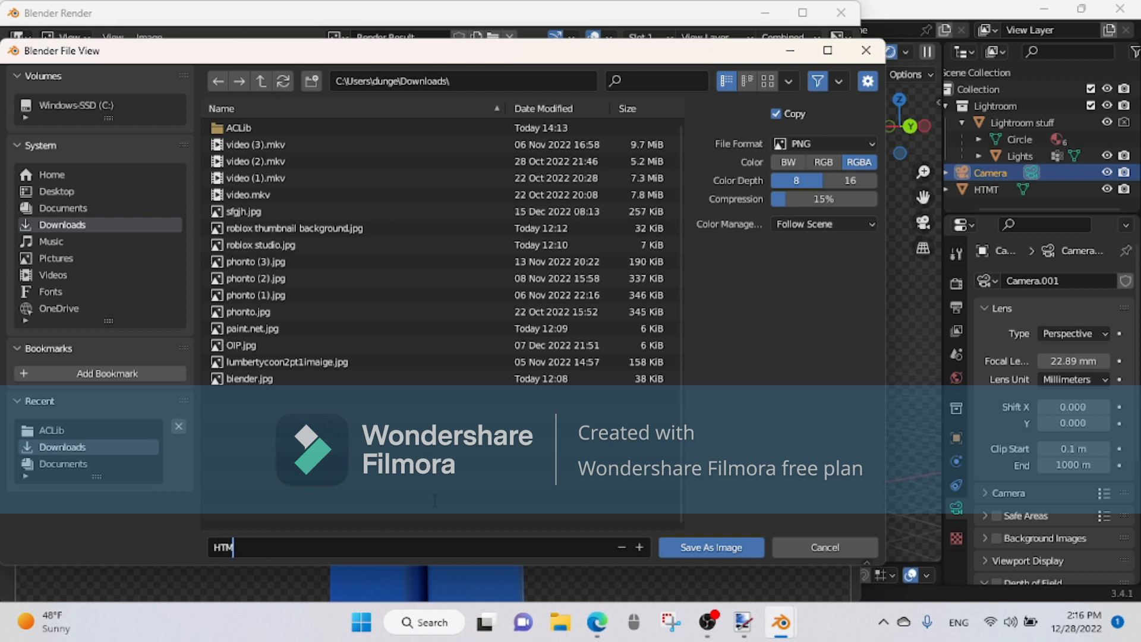
left_click(713, 547)
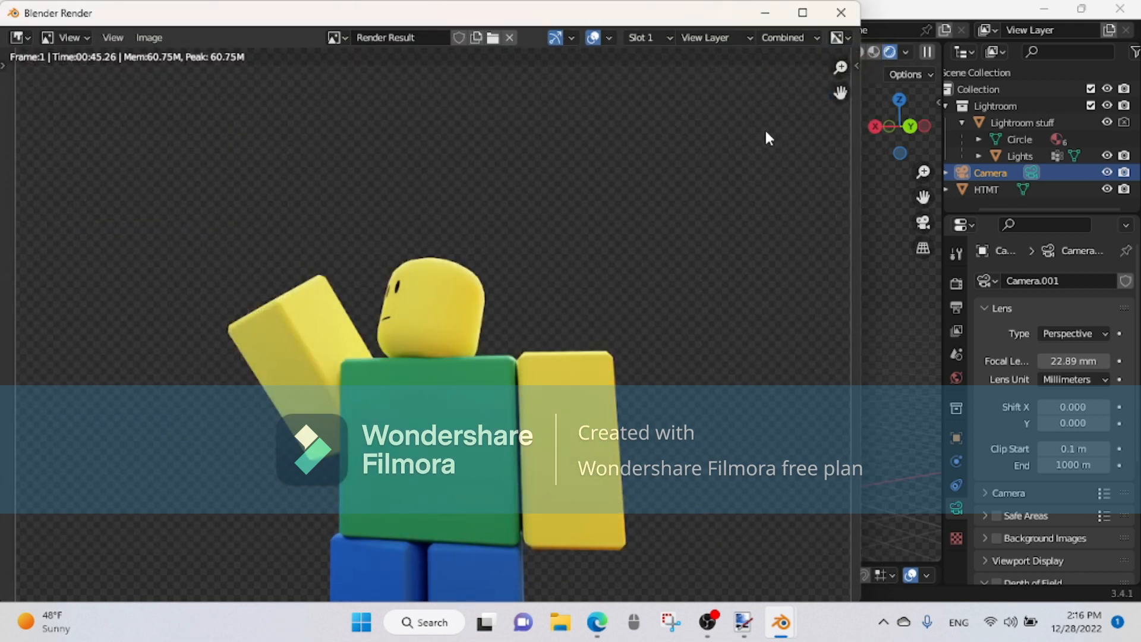
Step: Close the render window and quit Blender without saving the changes to lightroom.blend
mouse_move(741, 637)
left_click(841, 13)
left_click(1120, 9)
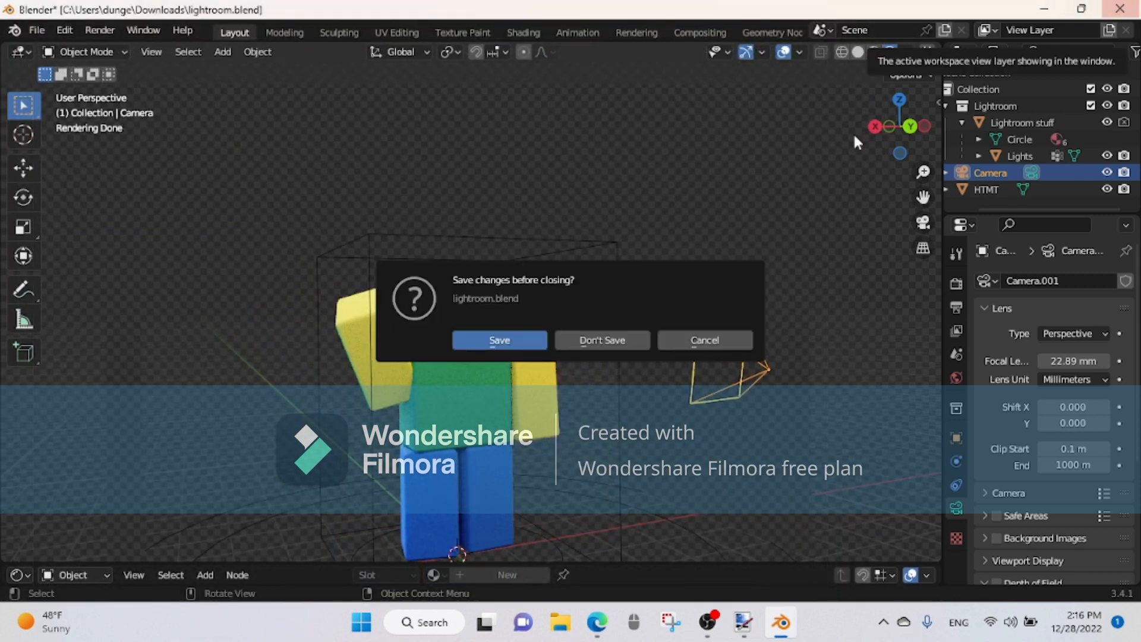
left_click(597, 340)
Step: Switch to paint.net and create a new image 1280 pixels wide and 720 pixels high
left_click(761, 624)
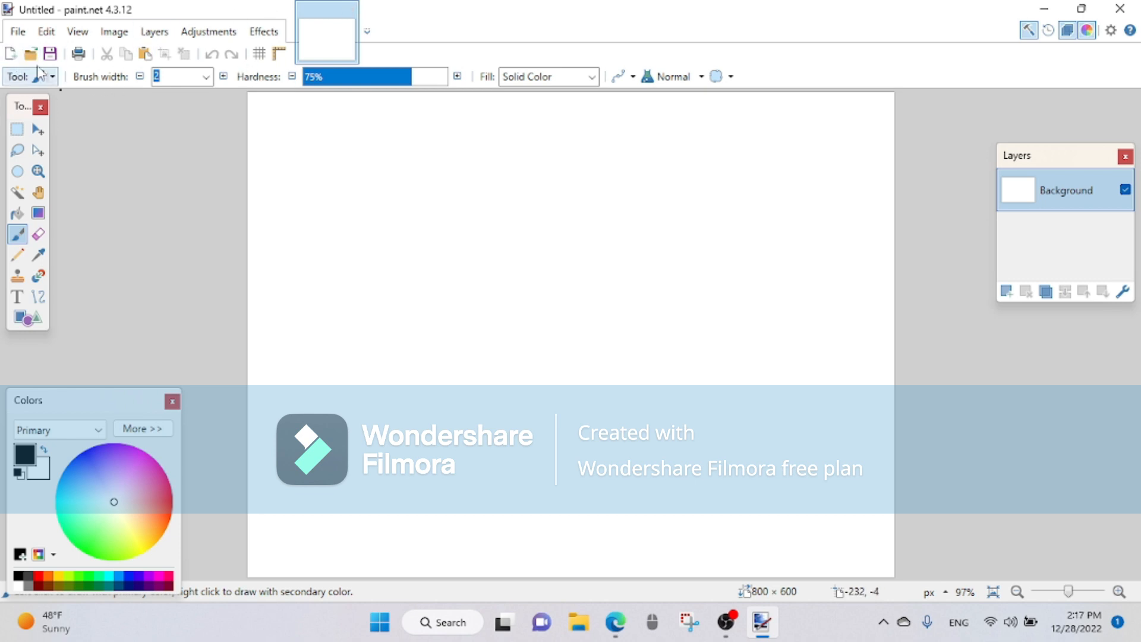
left_click(10, 54)
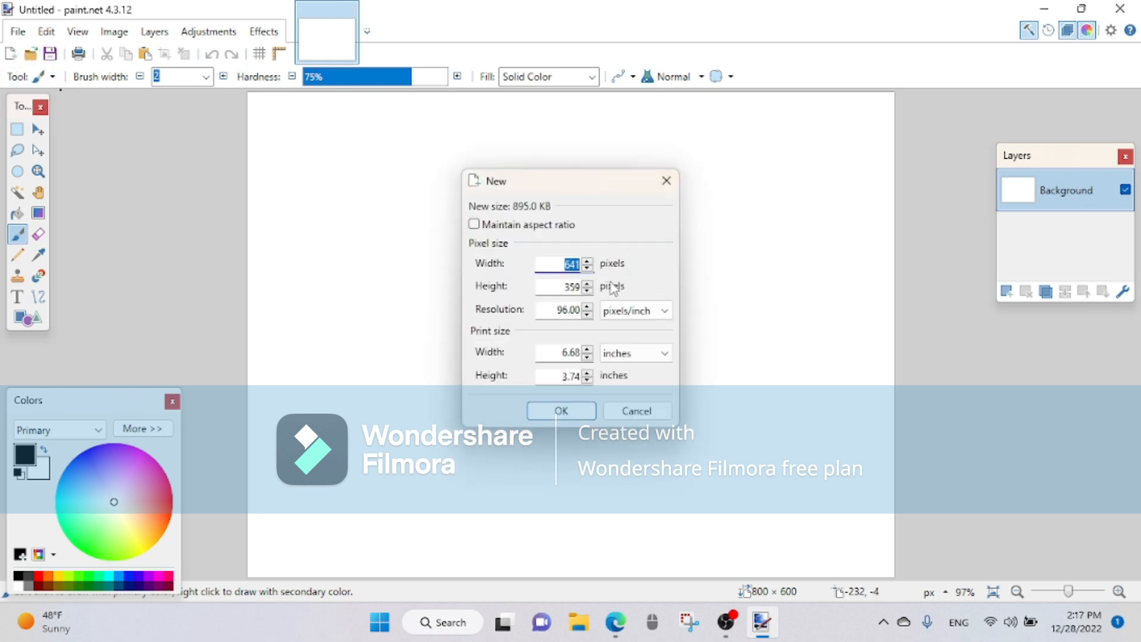
type("1280")
double_click(559, 286)
type("720")
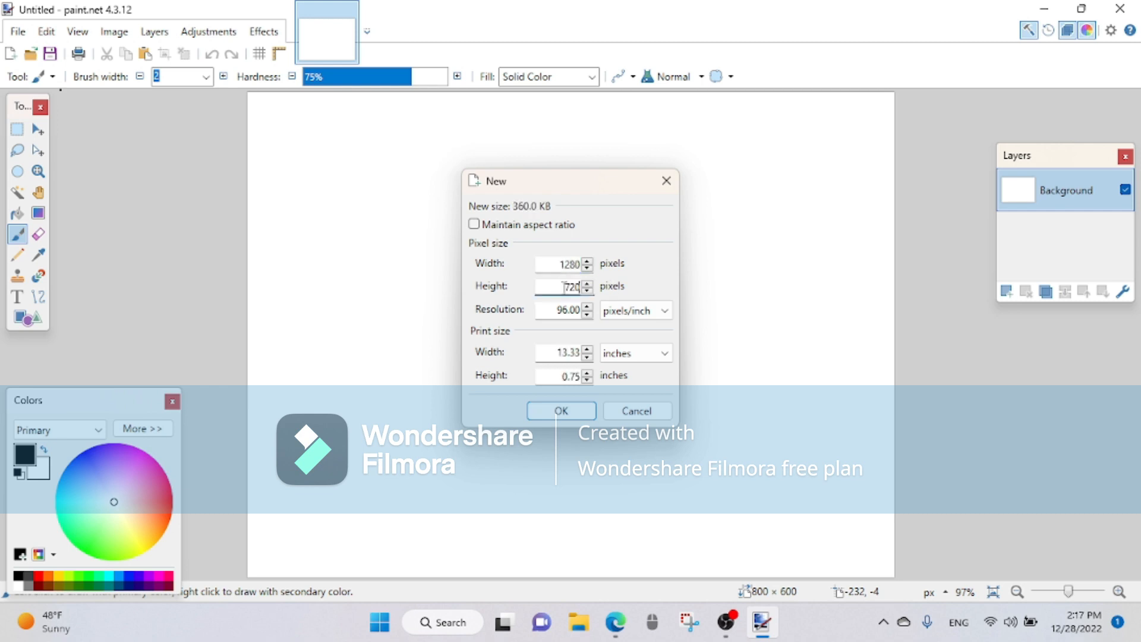
key("Return")
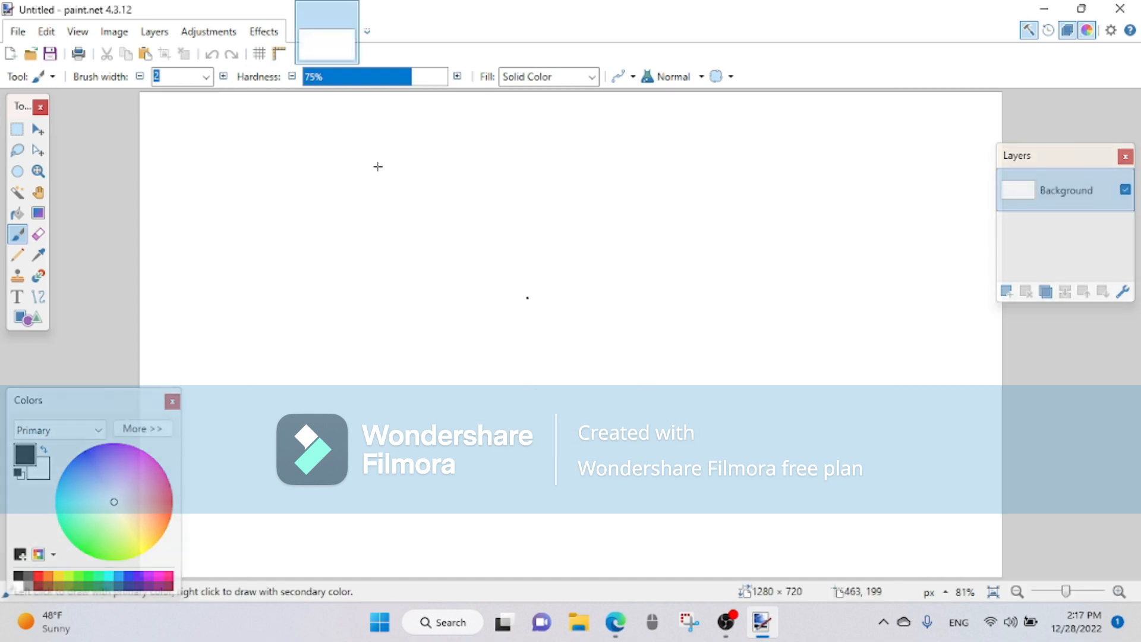
Step: Open the HTMT PNG file from the Downloads folder as a second image
left_click(18, 31)
left_click(59, 76)
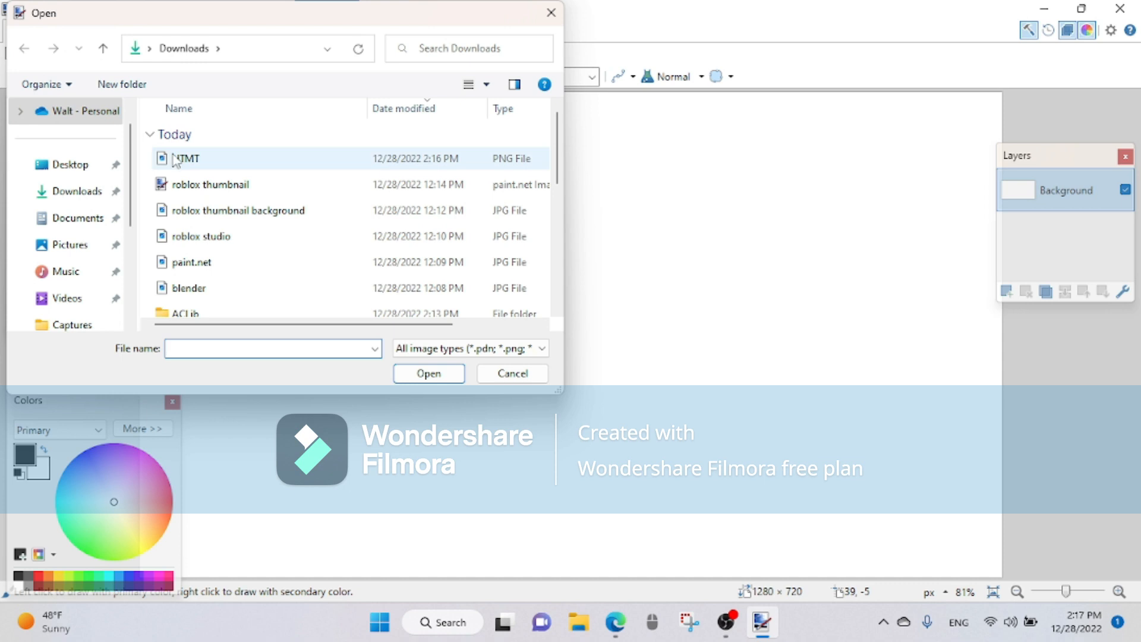
left_click(177, 159)
left_click(427, 373)
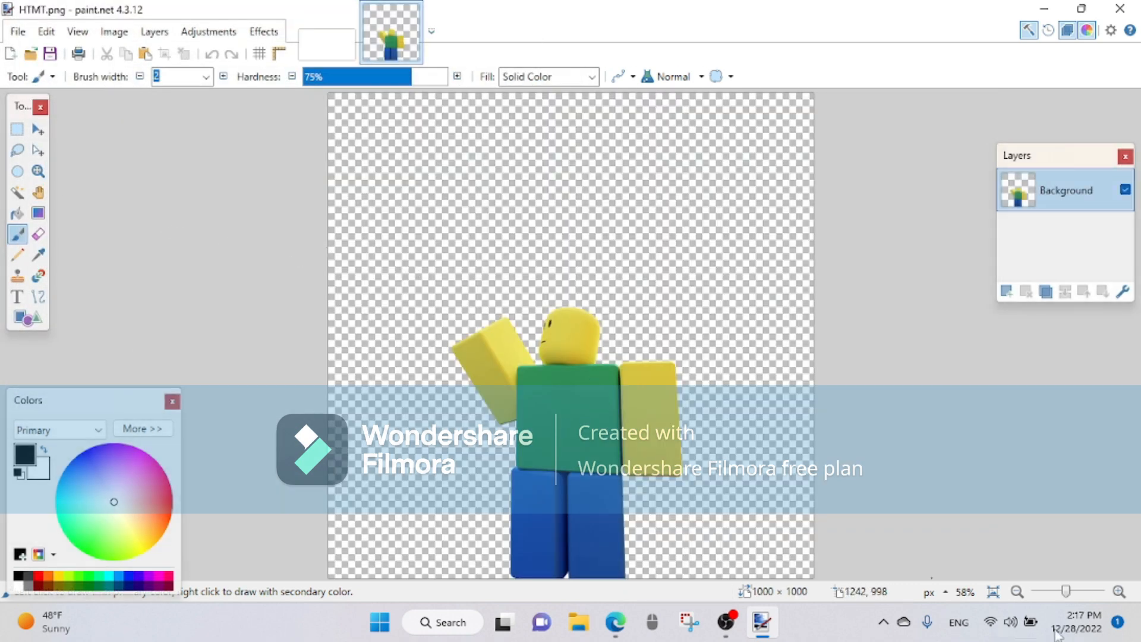
Step: Select and copy the whole HTMT.png image, and go back to the blank 1280 × 720 image
left_click_drag(1077, 590, 1061, 590)
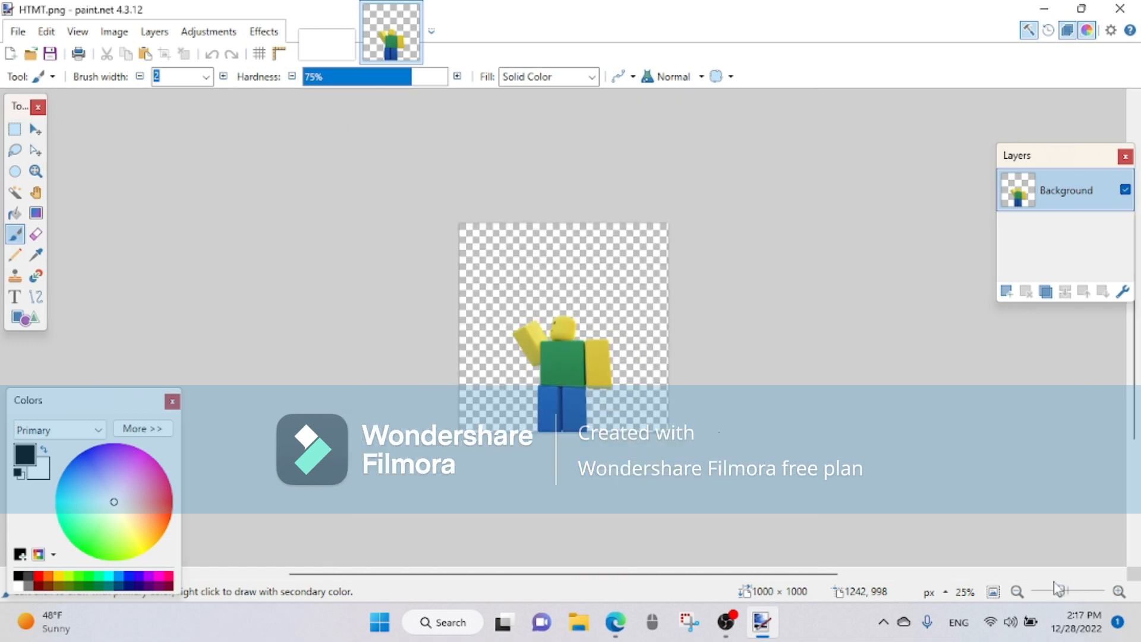
left_click(13, 130)
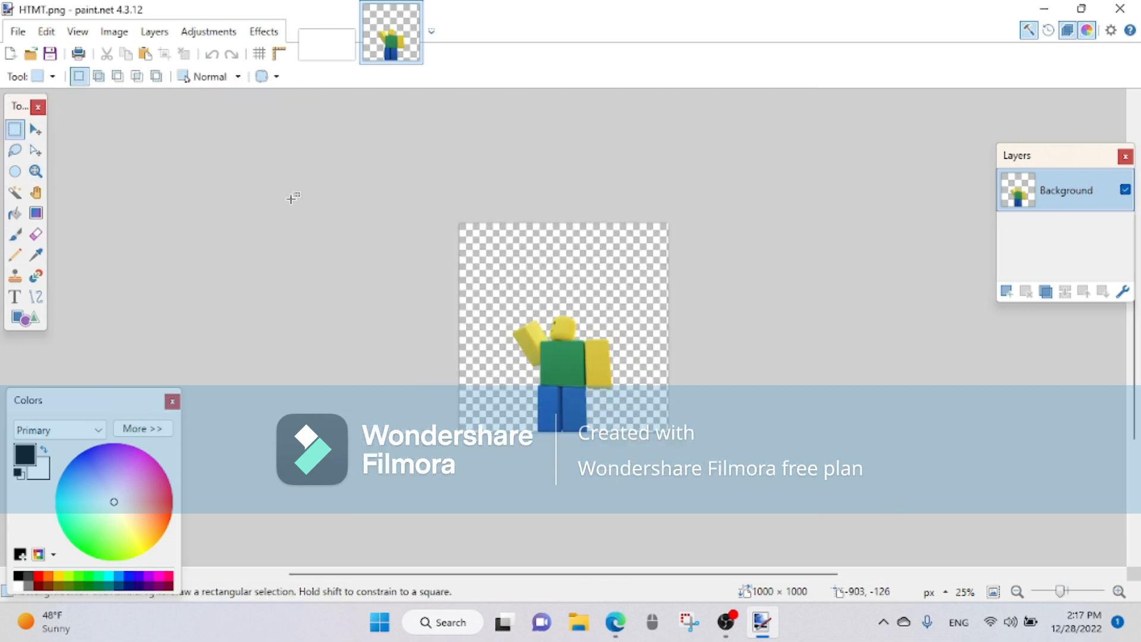
left_click_drag(366, 174, 681, 456)
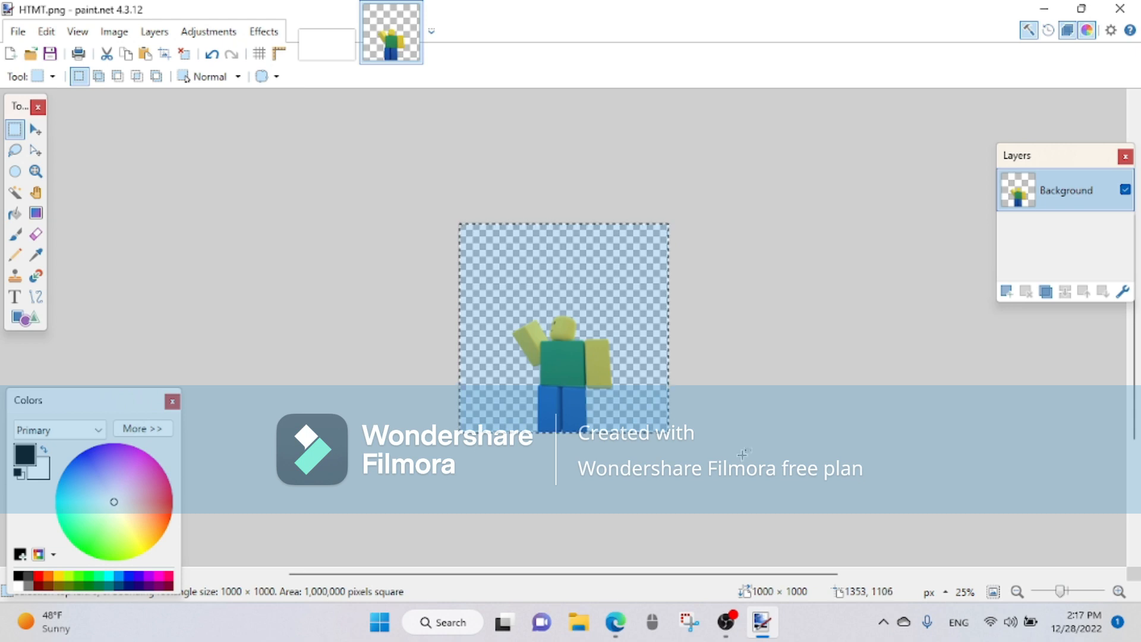
left_click(324, 47)
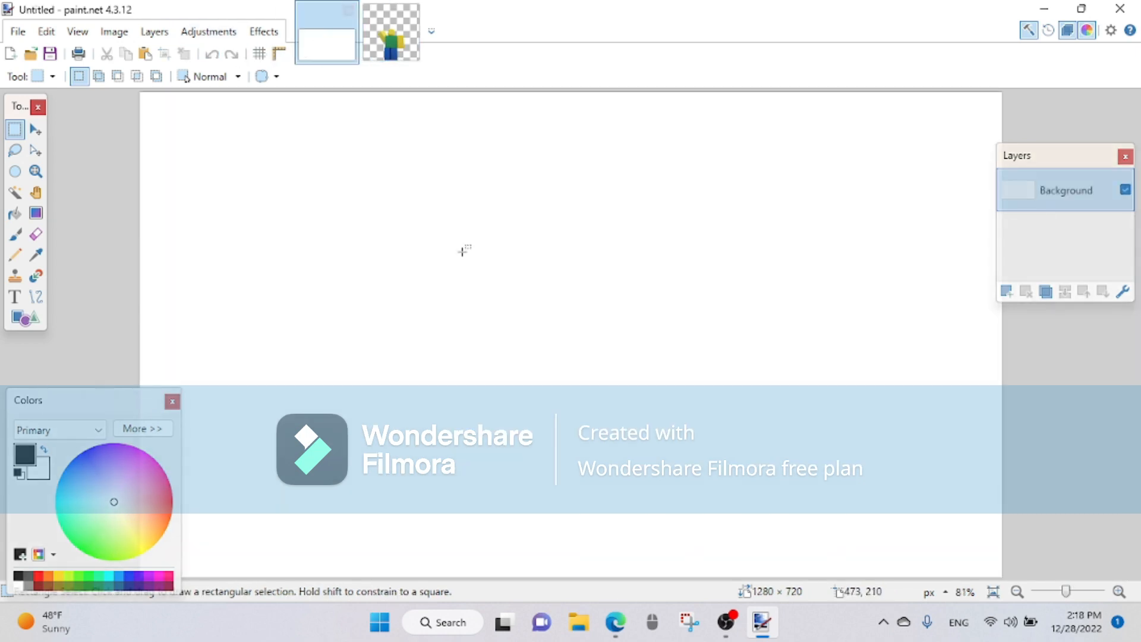
key("ctrl+v")
left_click(482, 450)
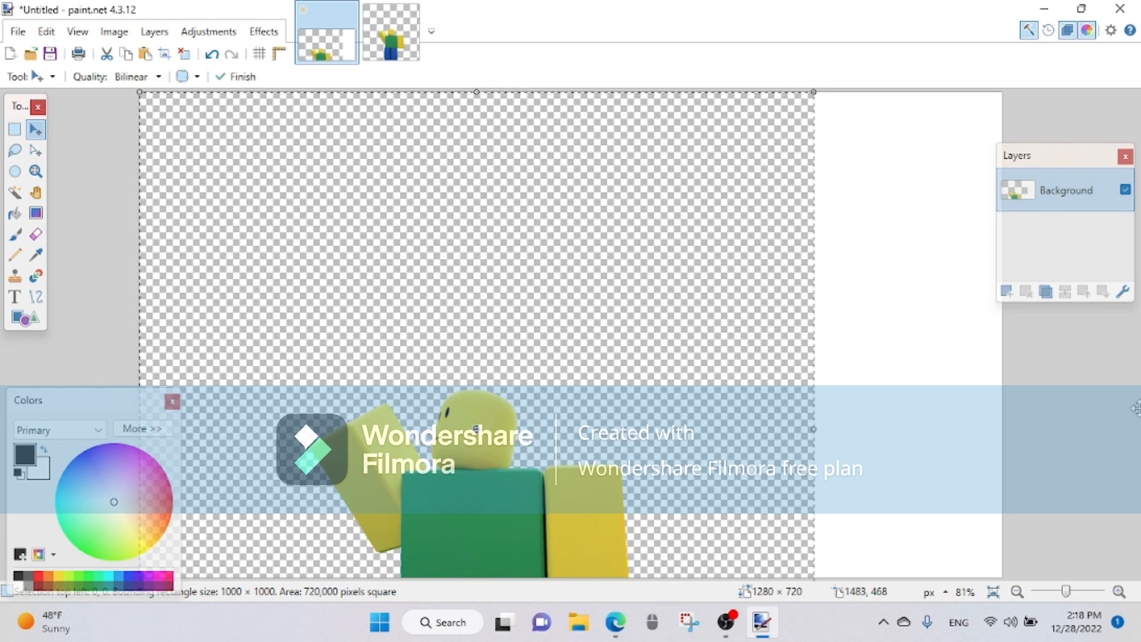
left_click(212, 54)
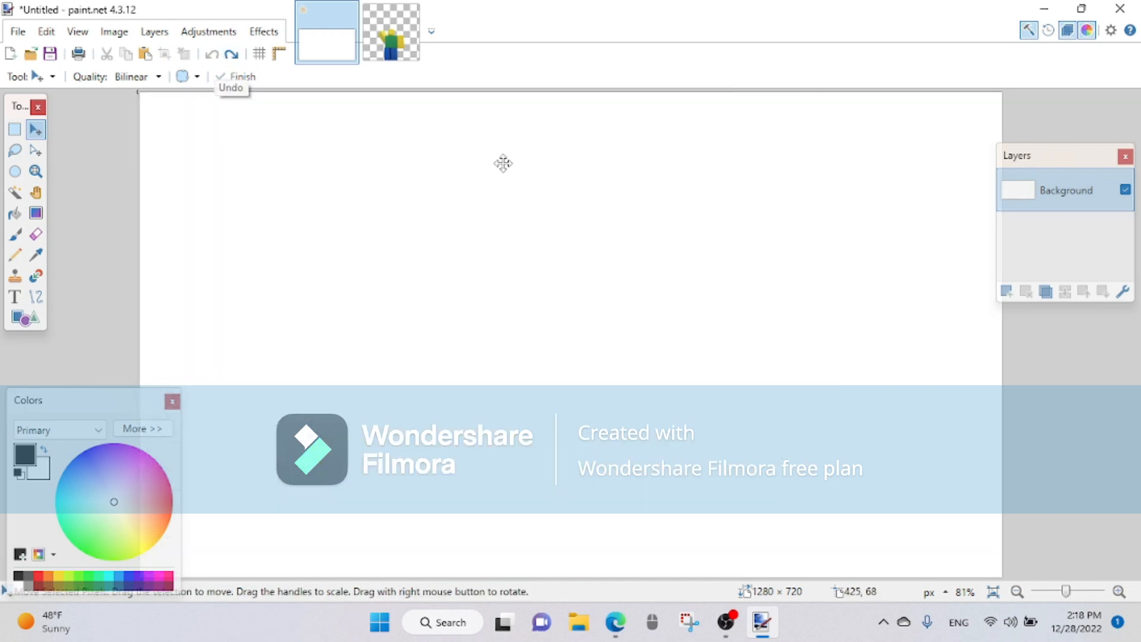
Step: Add a new layer to the blank image and delete the white Background layer
left_click(1009, 294)
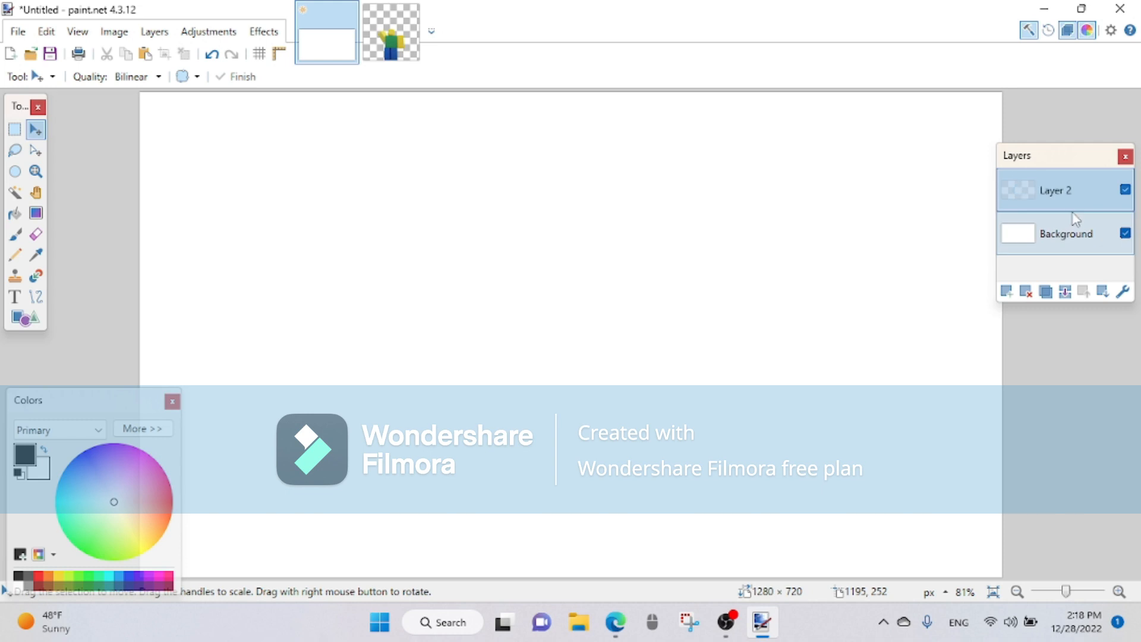
left_click(1004, 245)
left_click(1025, 292)
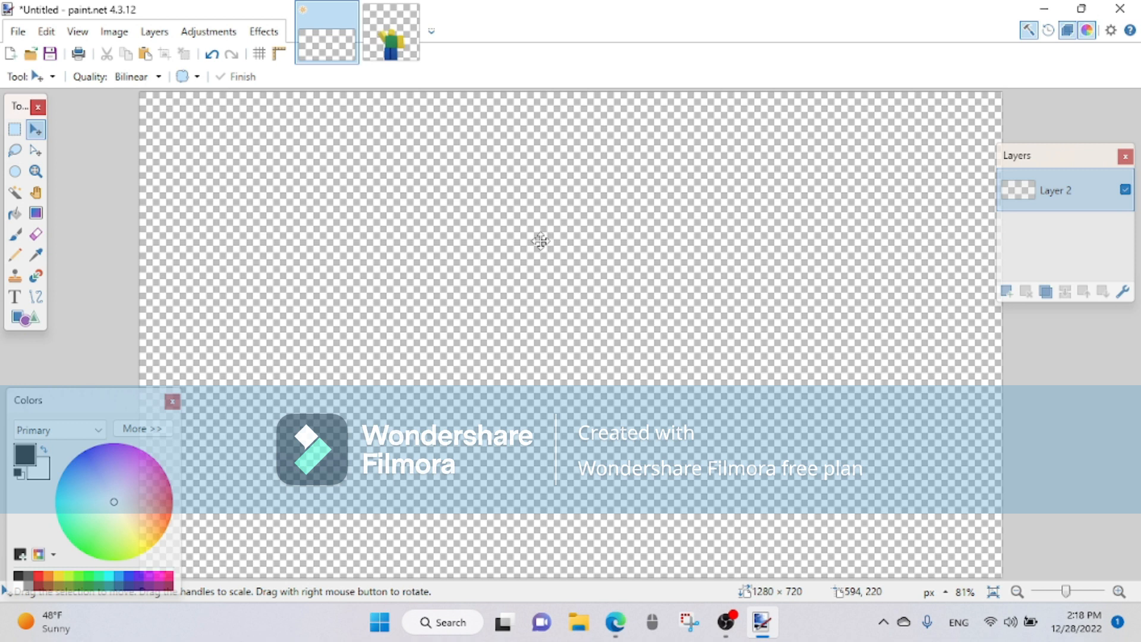
Step: Paste the copied character into the image, keeping the canvas size, and move it to the canvas's lower right
left_click_drag(627, 248, 647, 260)
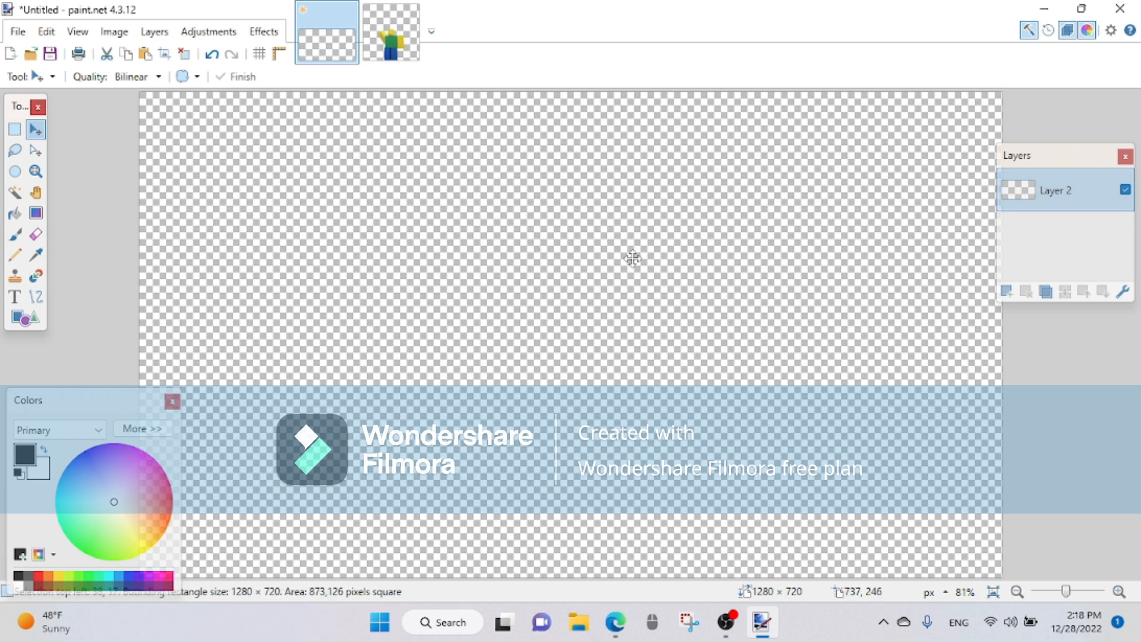
left_click_drag(789, 406, 765, 389)
left_click_drag(1068, 592, 1064, 591)
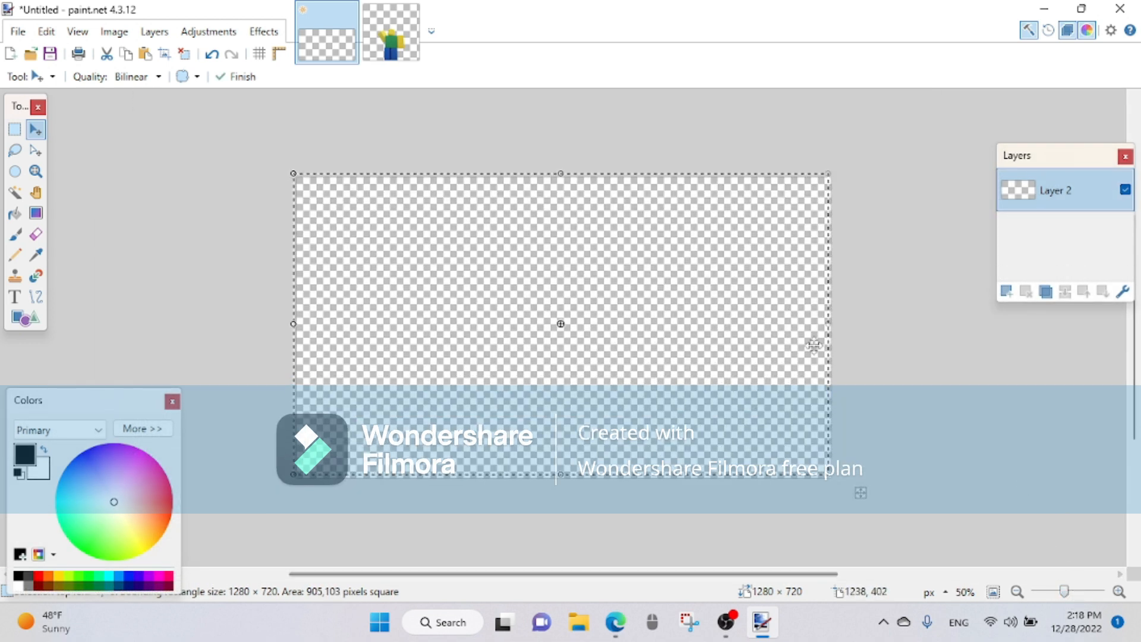
key("ctrl+v")
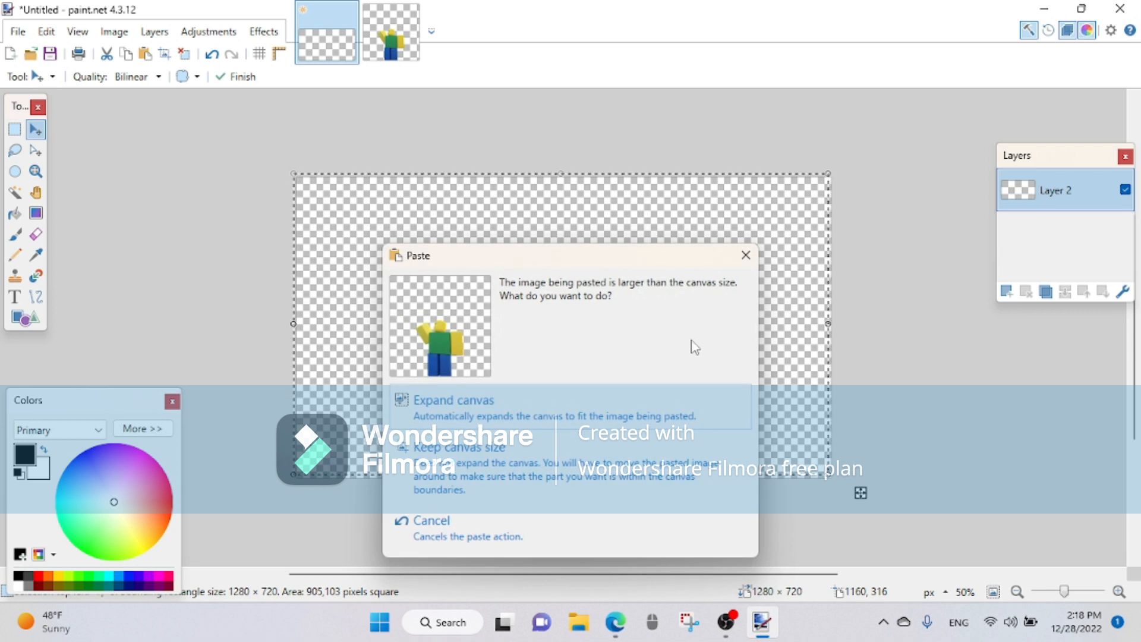
left_click(511, 469)
left_click_drag(485, 397, 703, 390)
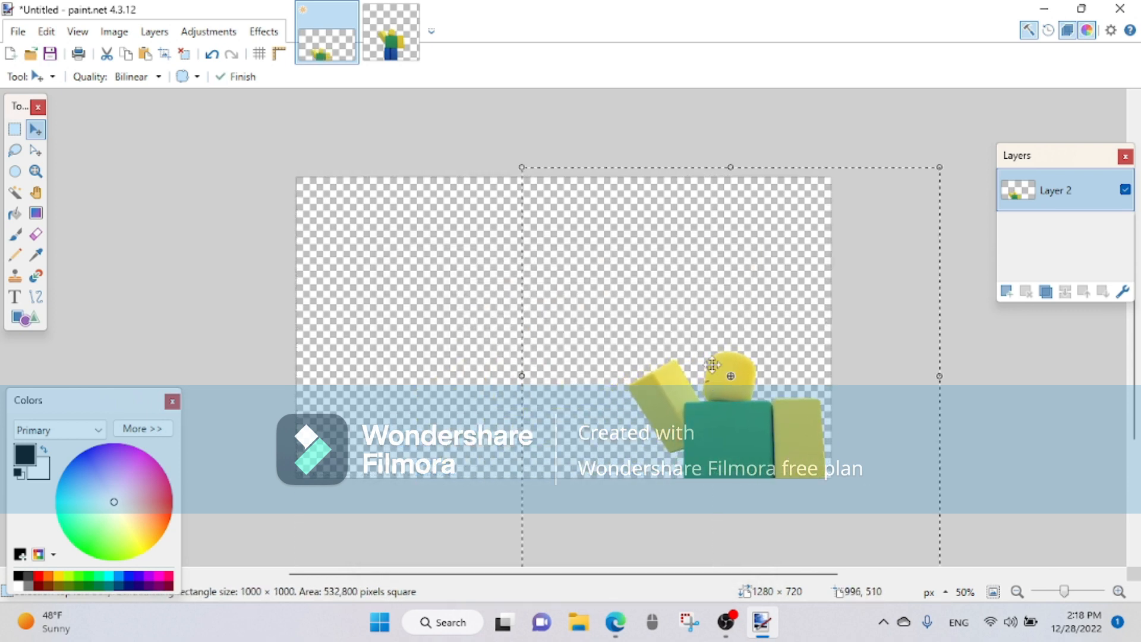
Step: Enlarge the pasted character to about 1830 × 1712 pixels and place its head and upper body in the canvas's lower right
left_click_drag(523, 171, 318, 2)
left_click_drag(608, 364, 747, 438)
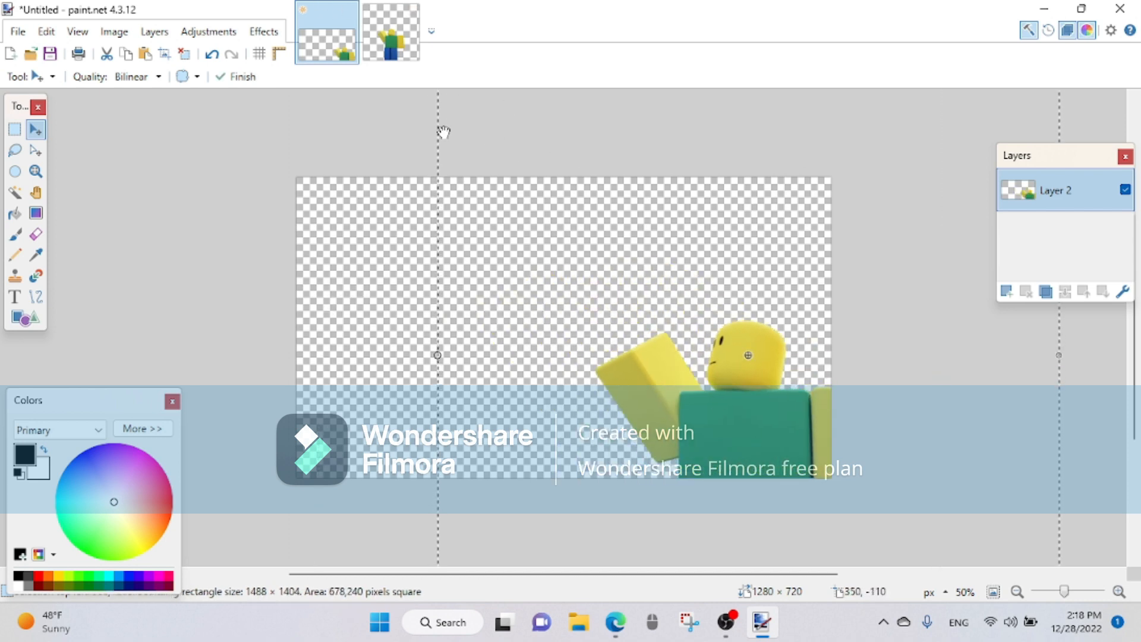
left_click_drag(578, 330, 728, 527)
left_click_drag(594, 260, 450, 132)
left_click_drag(865, 439, 747, 252)
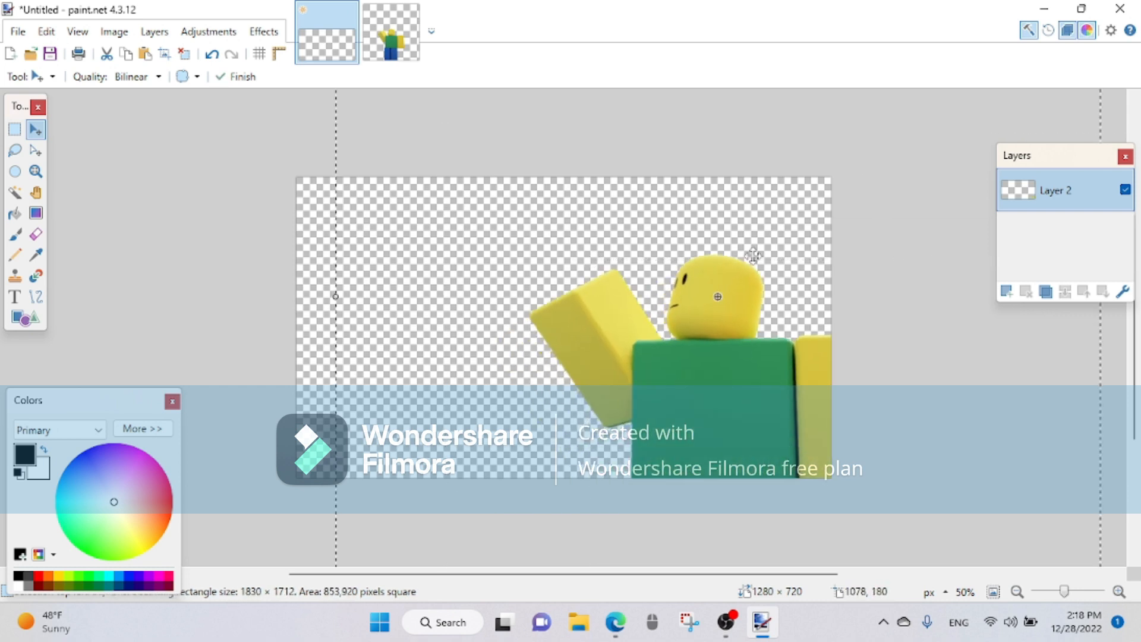
left_click_drag(741, 361, 760, 380)
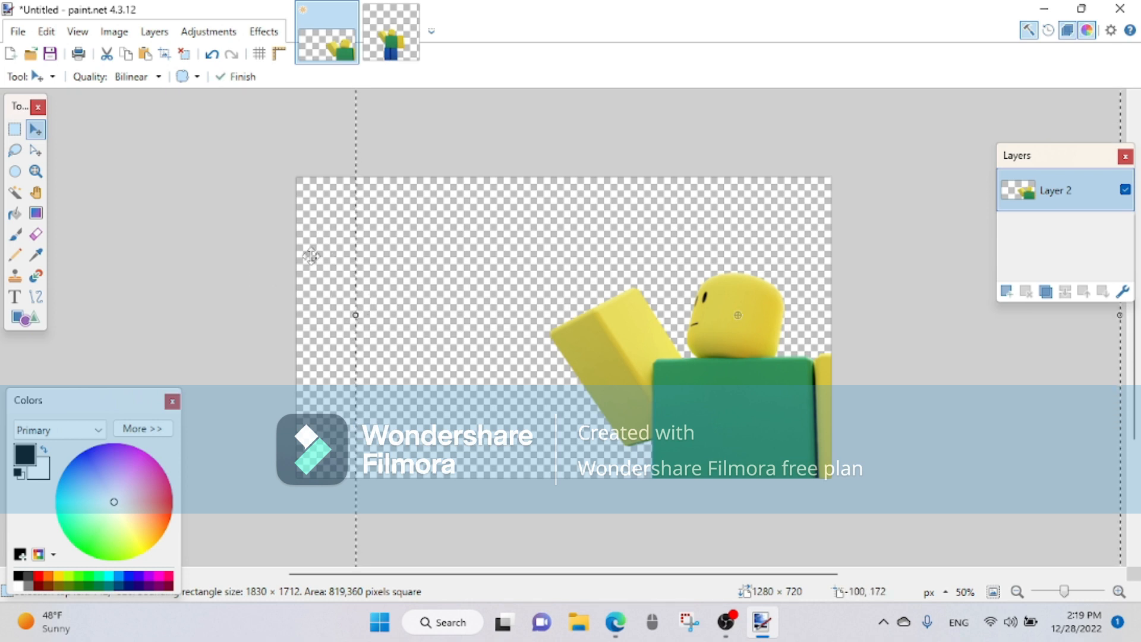
mouse_move(630, 267)
left_mouse_down()
mouse_move(590, 257)
mouse_move(634, 274)
left_mouse_up()
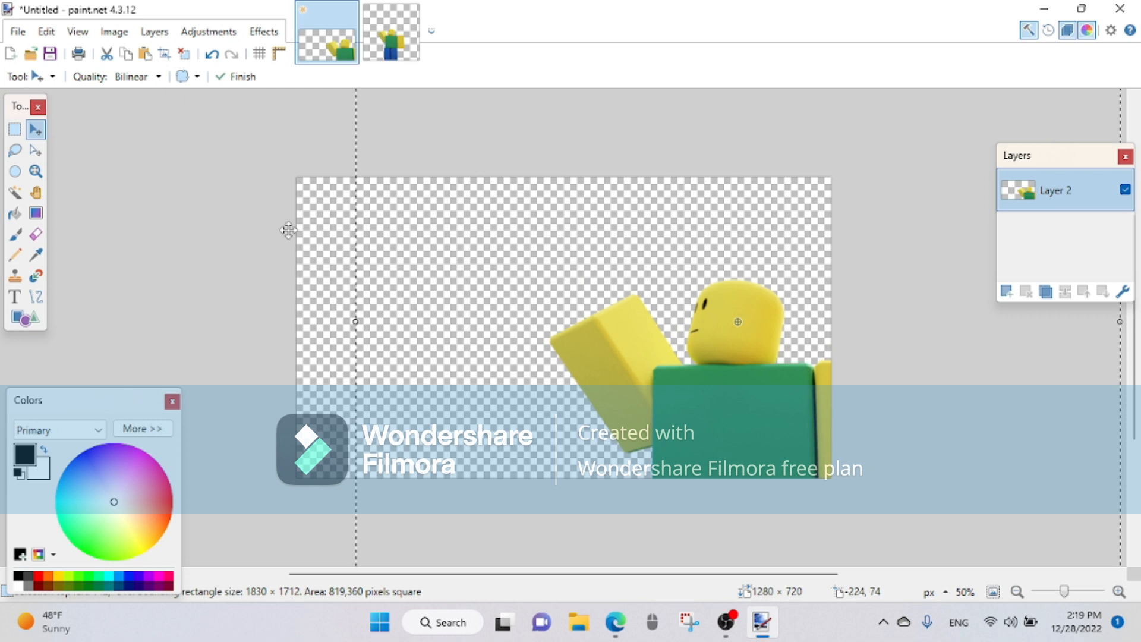
Step: Shift the character up and to the left, and widen it slightly to about 1852 × 1712 pixels
left_click(15, 296)
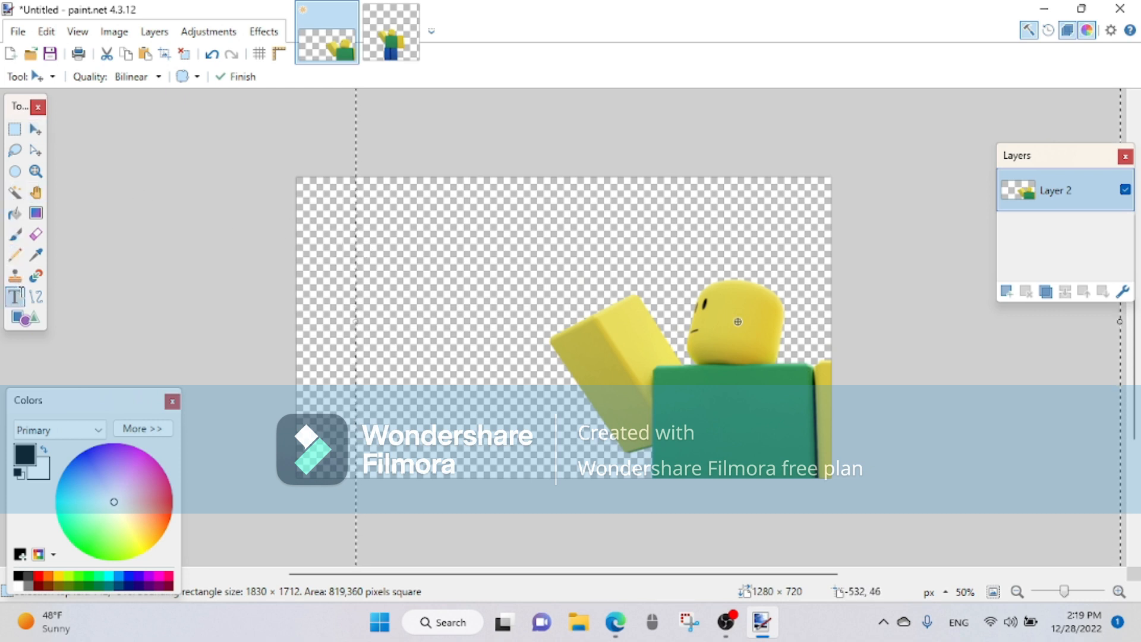
left_click(36, 129)
left_click_drag(725, 239, 627, 226)
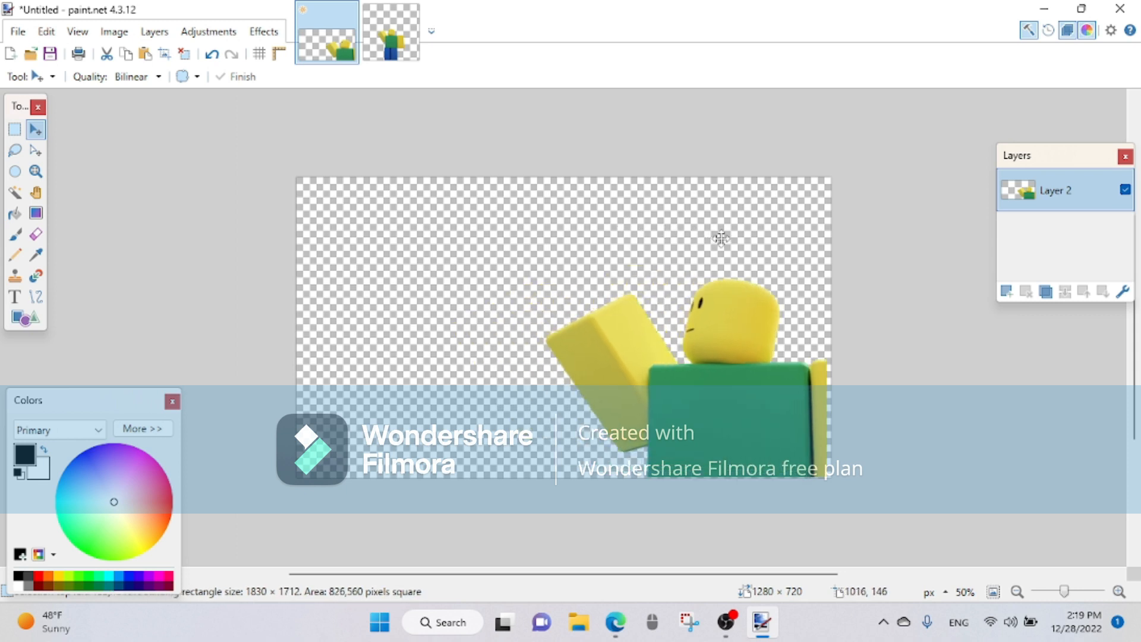
left_click(211, 55)
left_click_drag(539, 352, 500, 309)
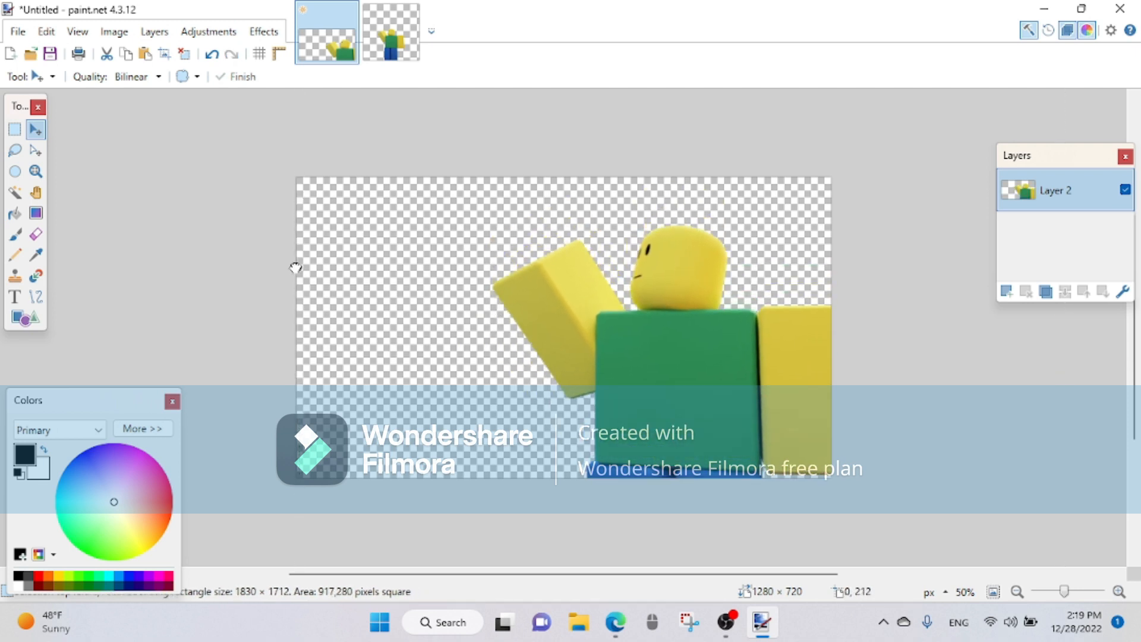
left_click_drag(295, 268, 287, 268)
left_click_drag(574, 358, 580, 376)
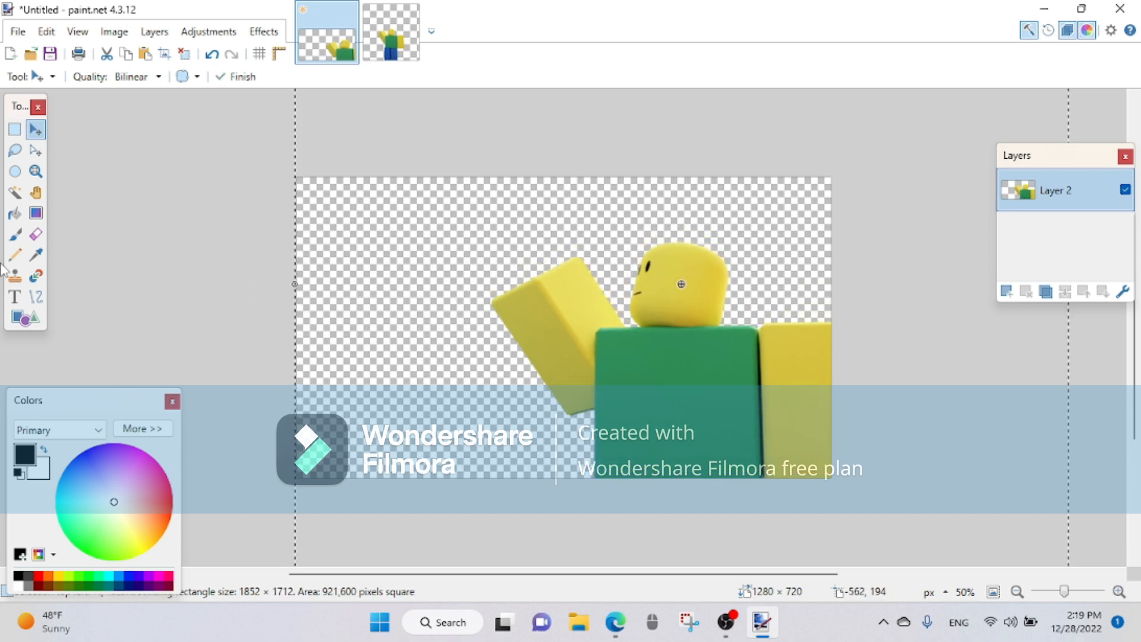
Step: Set the Text tool's font size to 96
left_click(22, 300)
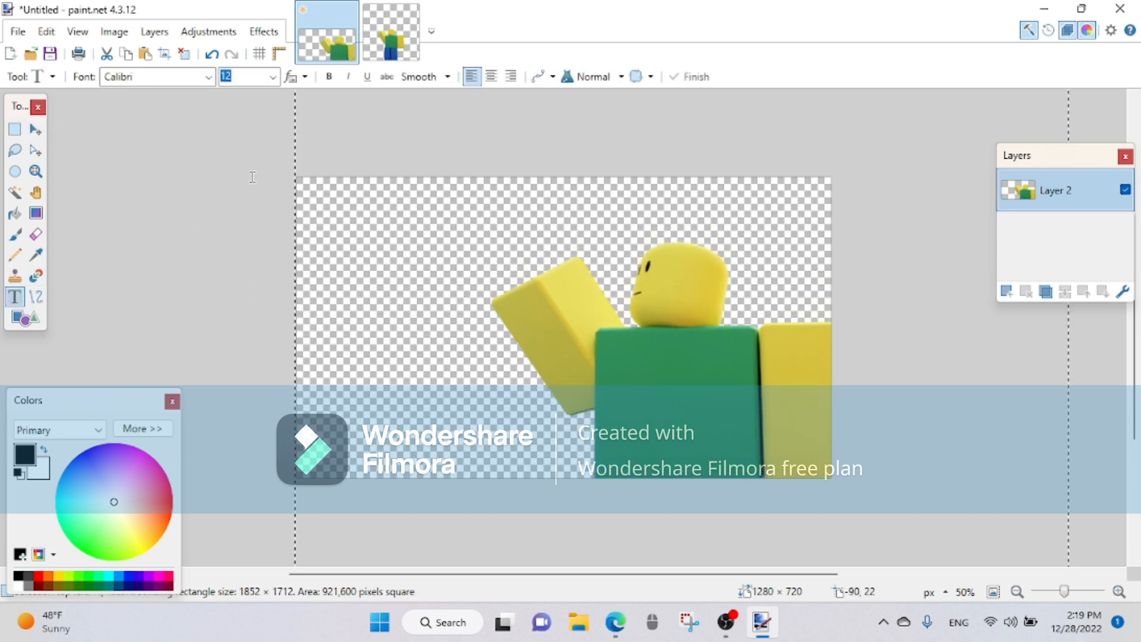
left_click(272, 78)
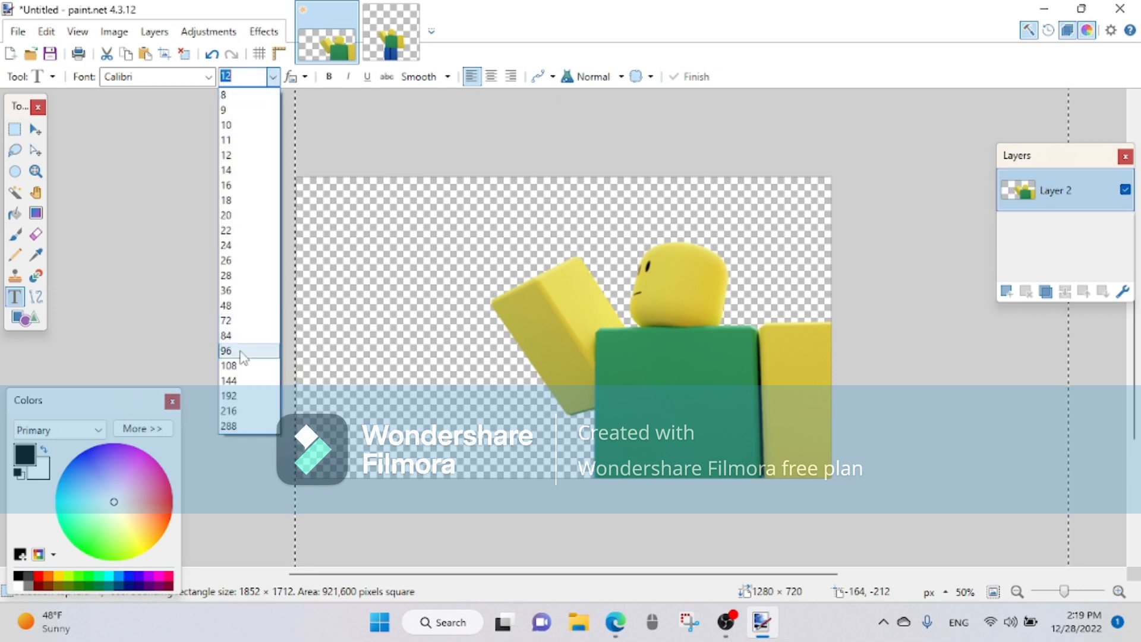
left_click(226, 351)
Step: Try the Cascadia Code SemiBold font with the word HOW near the canvas's upper left, and delete the word
left_click(173, 81)
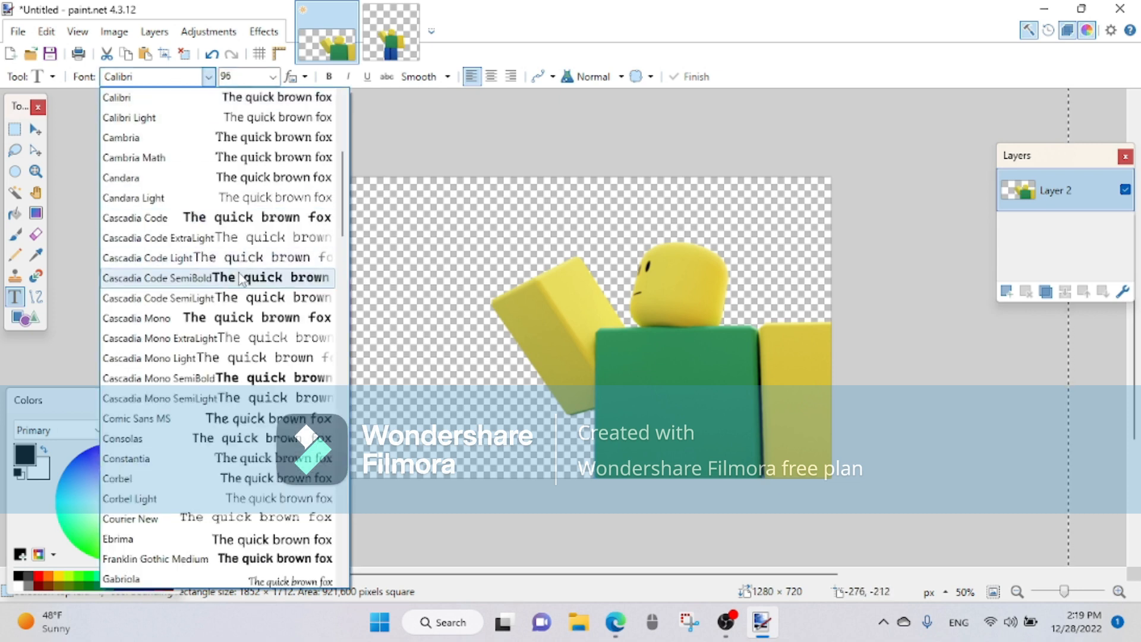
left_click(256, 284)
left_click(341, 199)
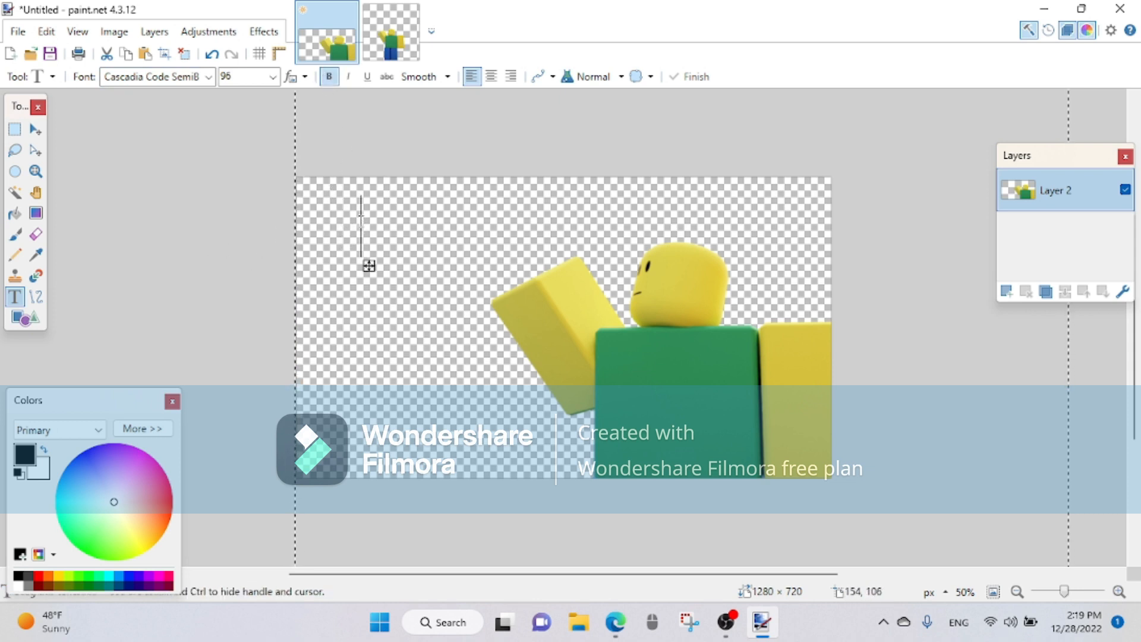
type("HOW")
key("BackSpace")
key("BackSpace")
key("BackSpace")
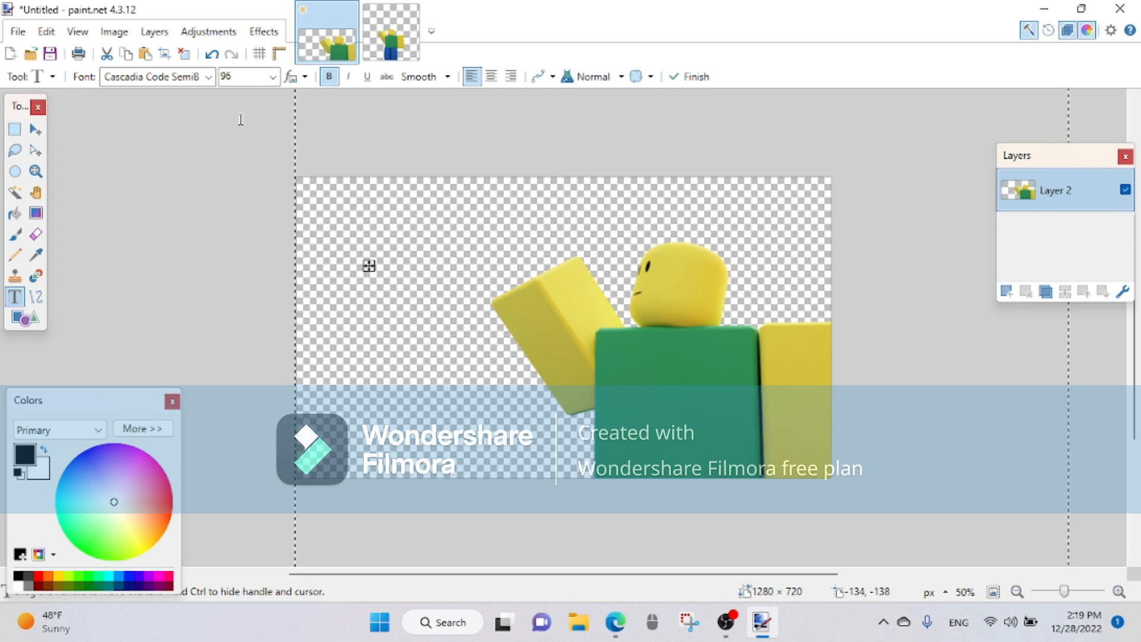
Step: Change the text font to Impact and swap the primary and secondary colors so the text is white
left_click(181, 82)
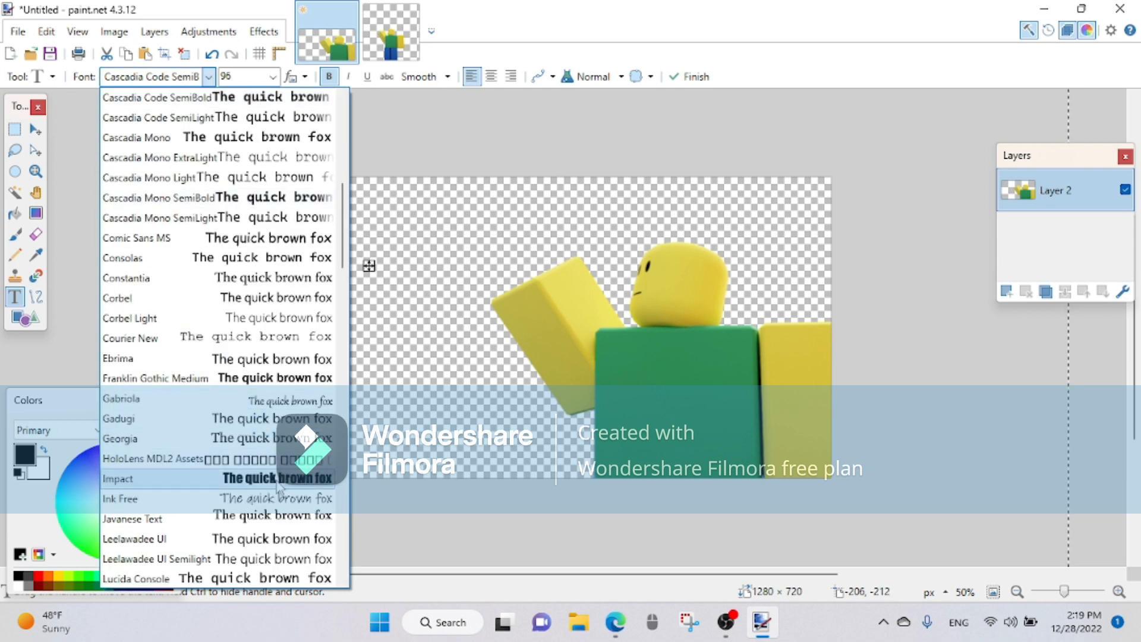
left_click(148, 476)
left_click(43, 449)
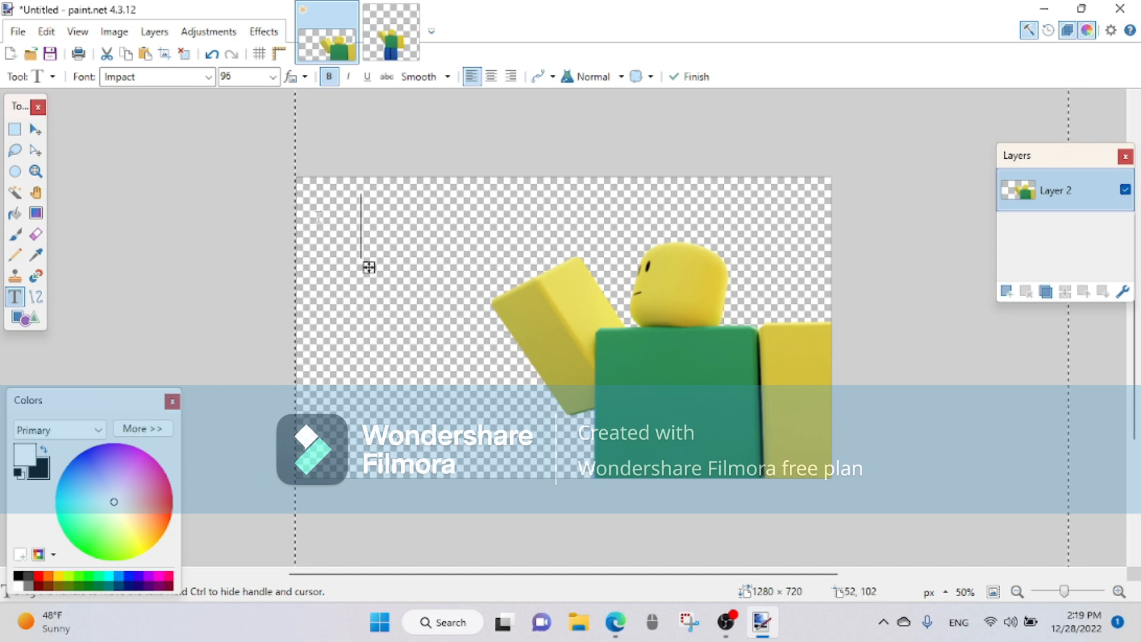
Step: Write HOW TO MAKE, A ROBLOX and THUMBNAIL as three stacked lines directly on the character layer
type("HOW TO MAKE ")
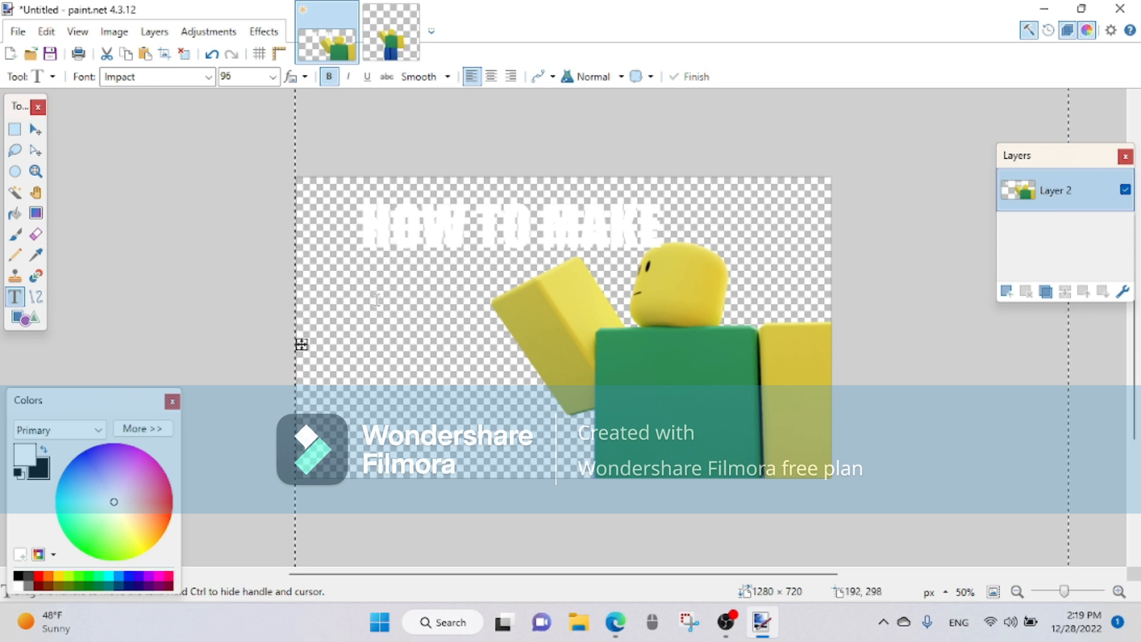
type("A ROBL")
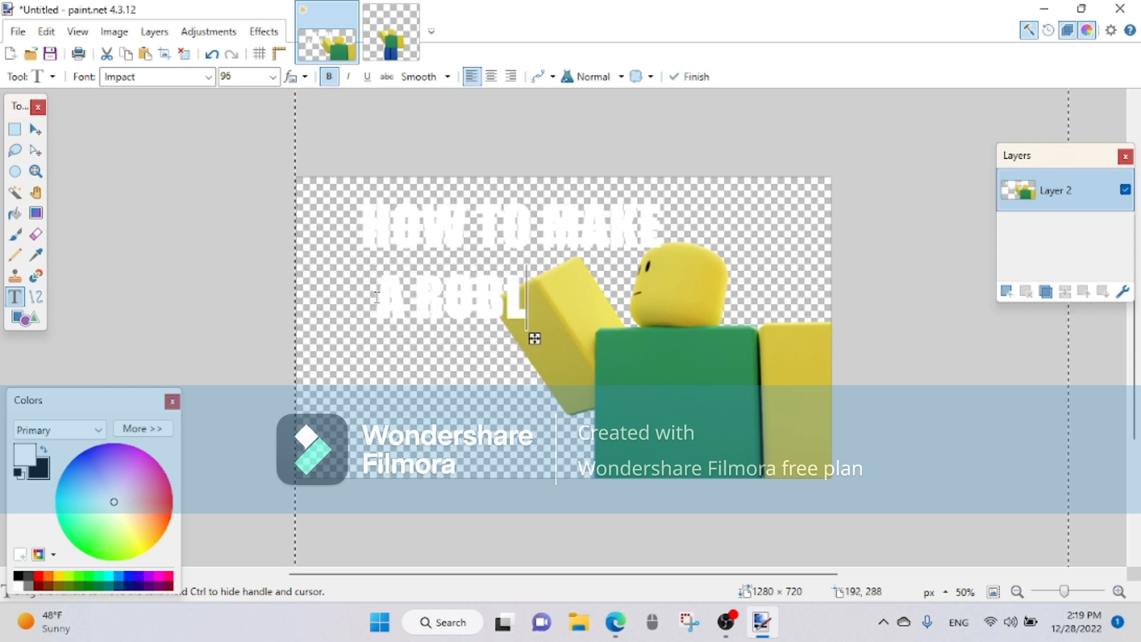
type("OX ")
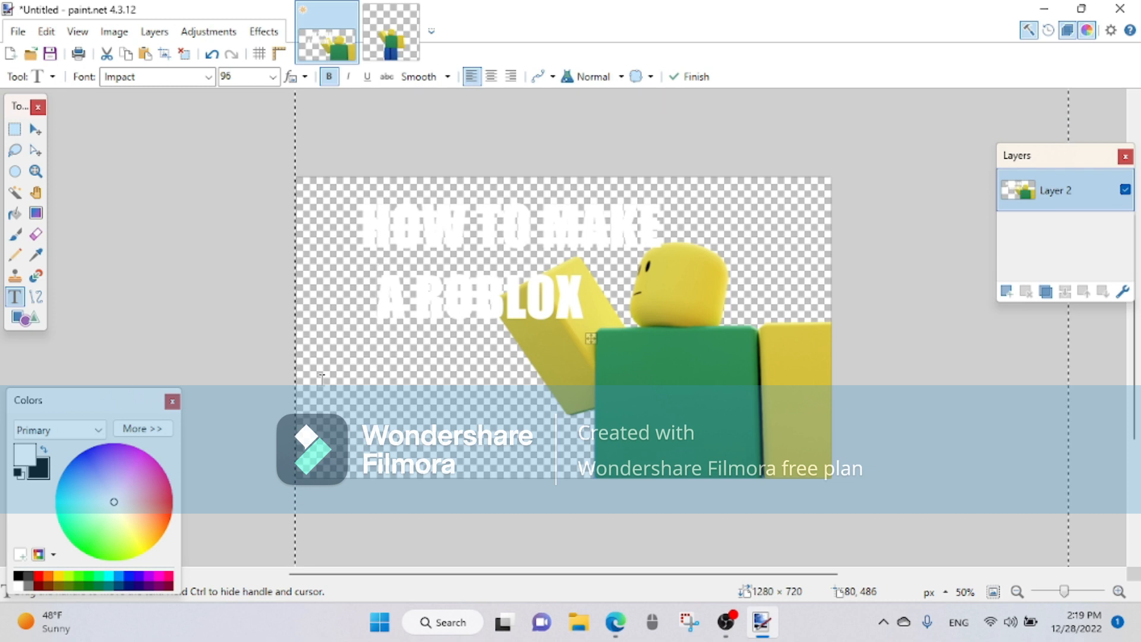
type("T")
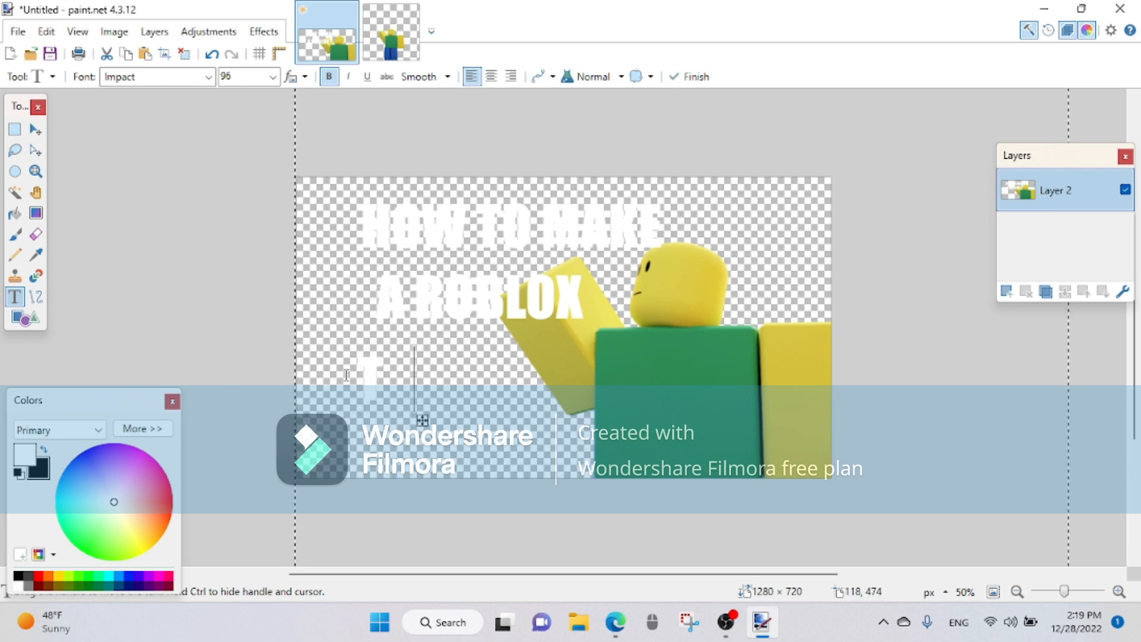
type("HUMBNAIL")
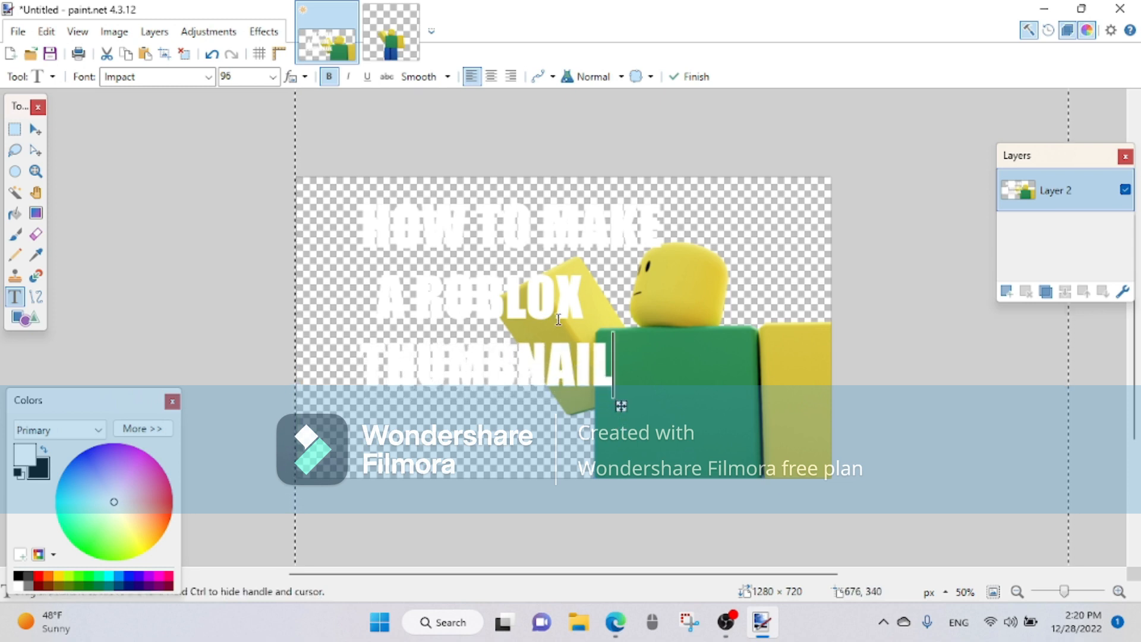
Step: Undo the slight rotation and all three lines of text on the character layer
left_click(34, 130)
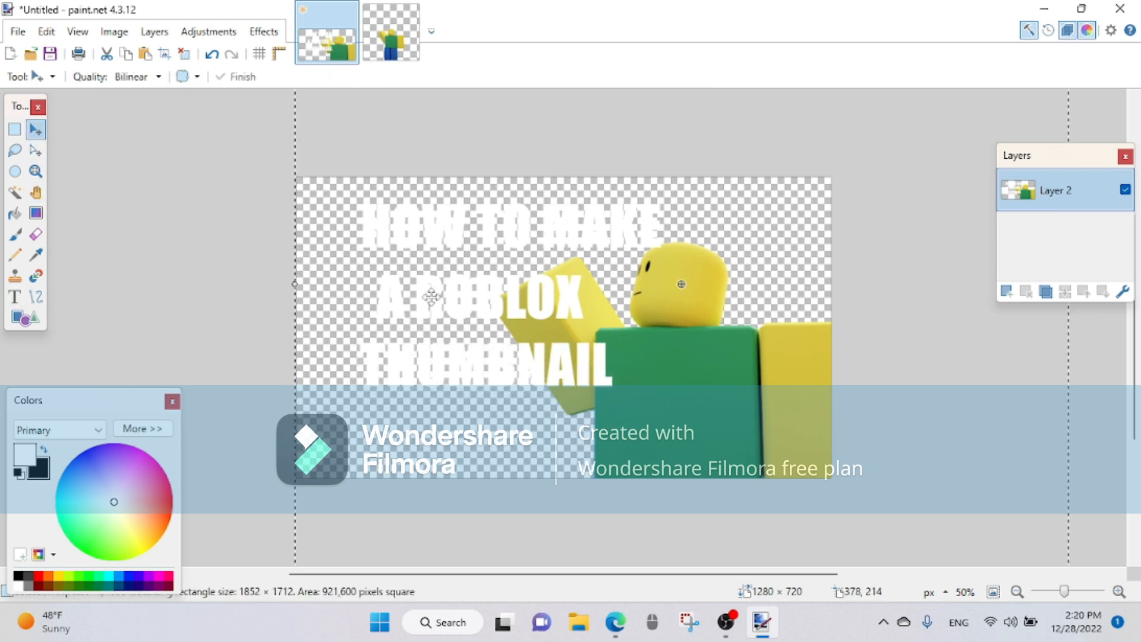
mouse_move(267, 300)
left_mouse_down()
mouse_move(275, 324)
mouse_move(266, 300)
left_mouse_up()
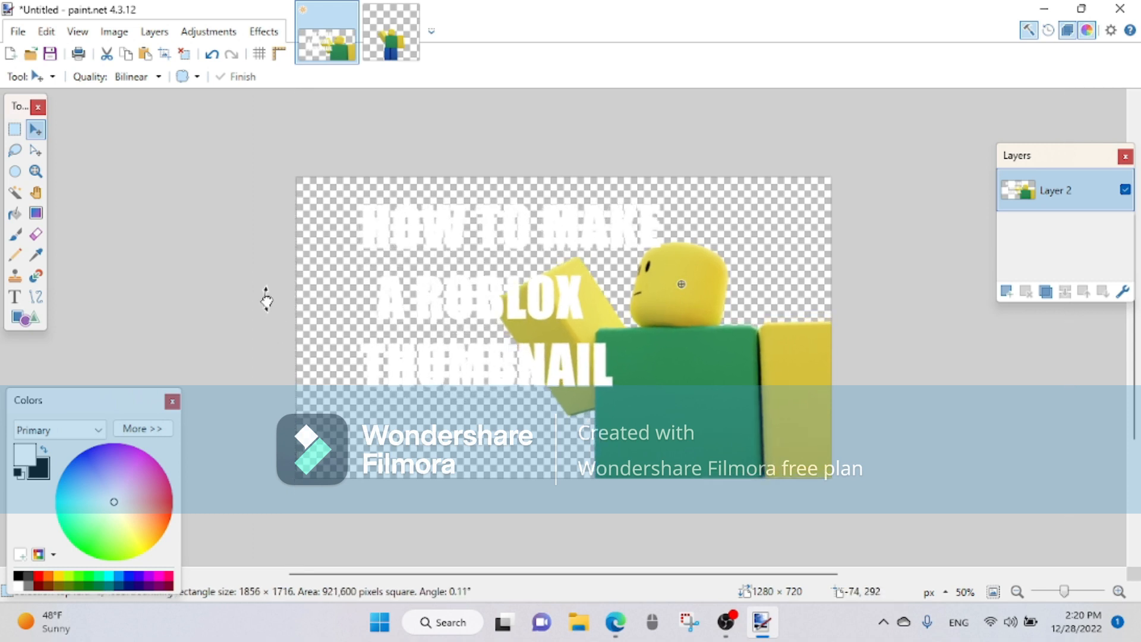
left_click(212, 54)
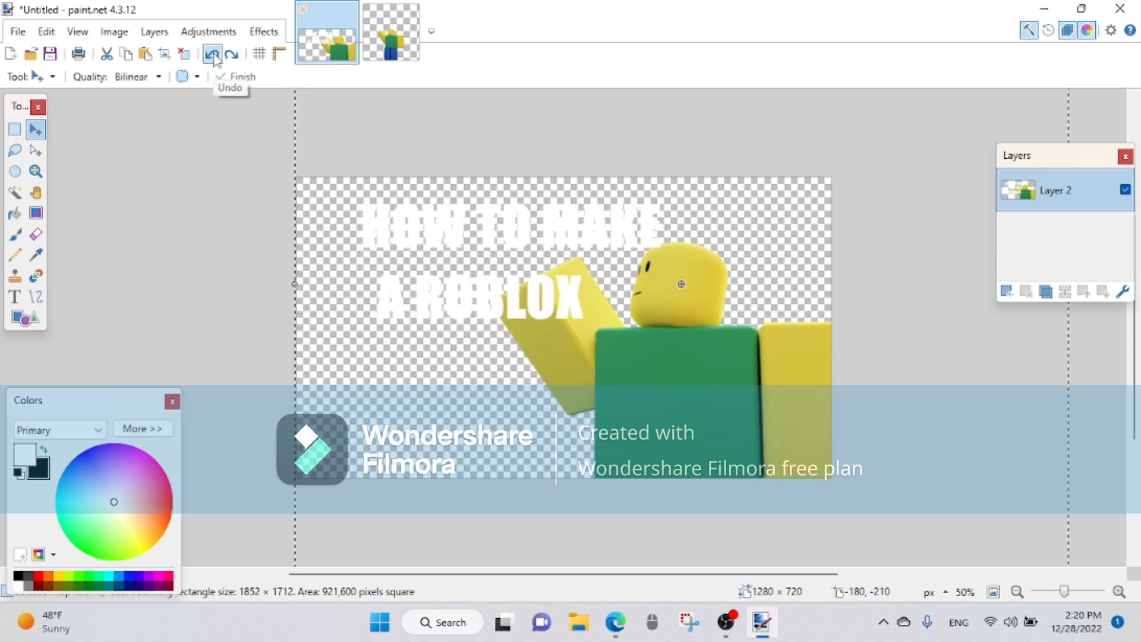
left_click(212, 55)
left_click(212, 55)
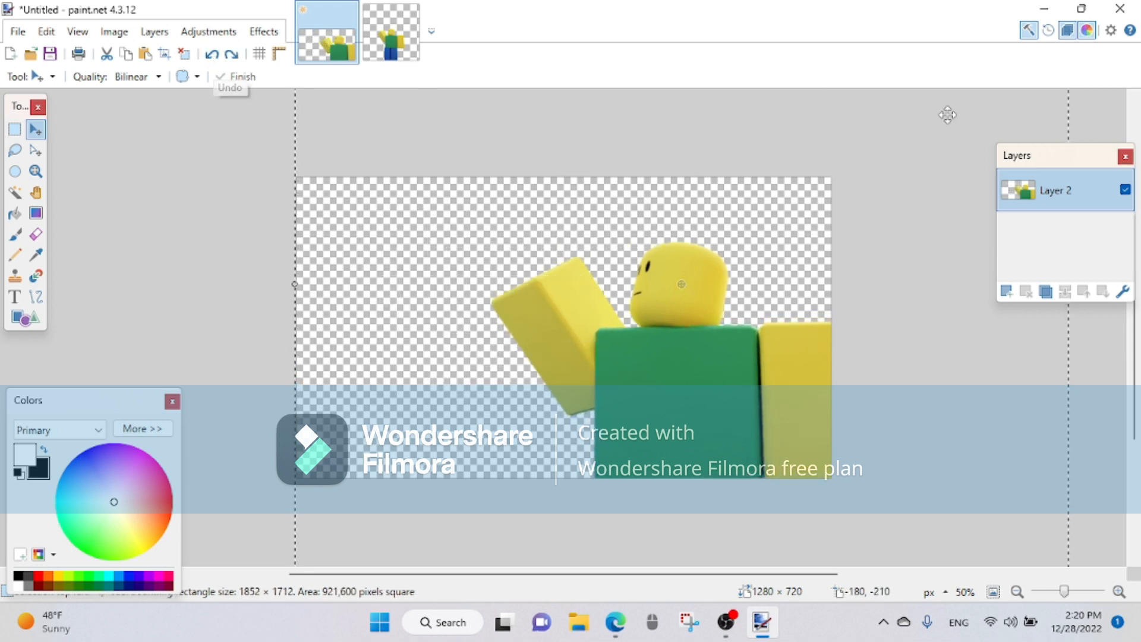
Step: Add a new layer above the character and write HOW TO MAKE, A ROBLOX and THUMBNAIL on it as three stacked, evenly spaced lines
left_click(1010, 291)
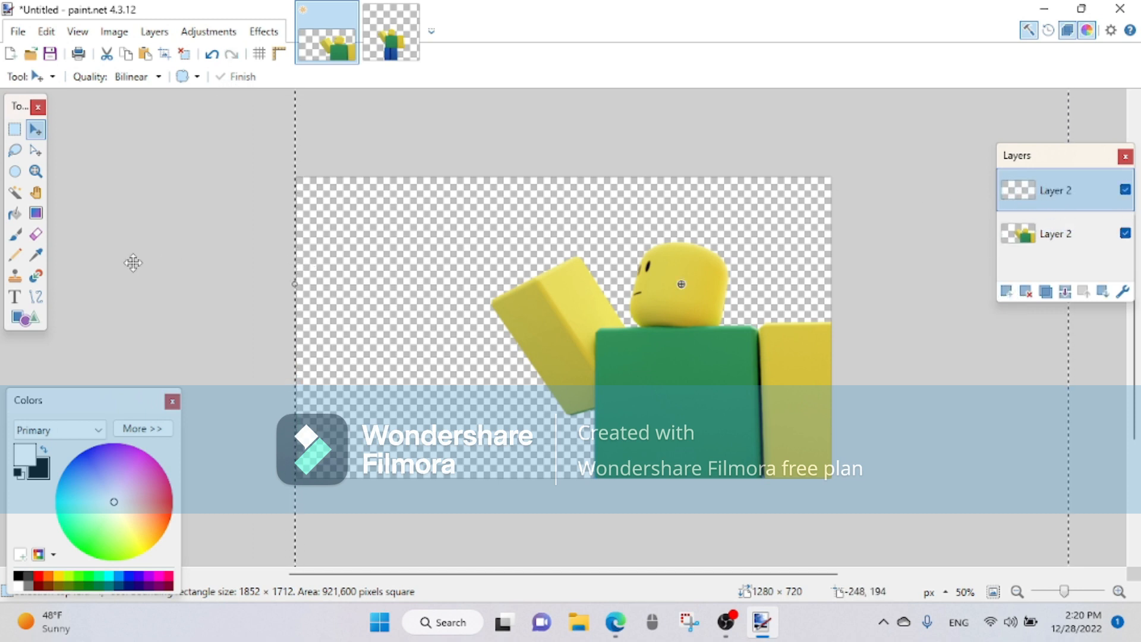
left_click(14, 296)
left_click(356, 193)
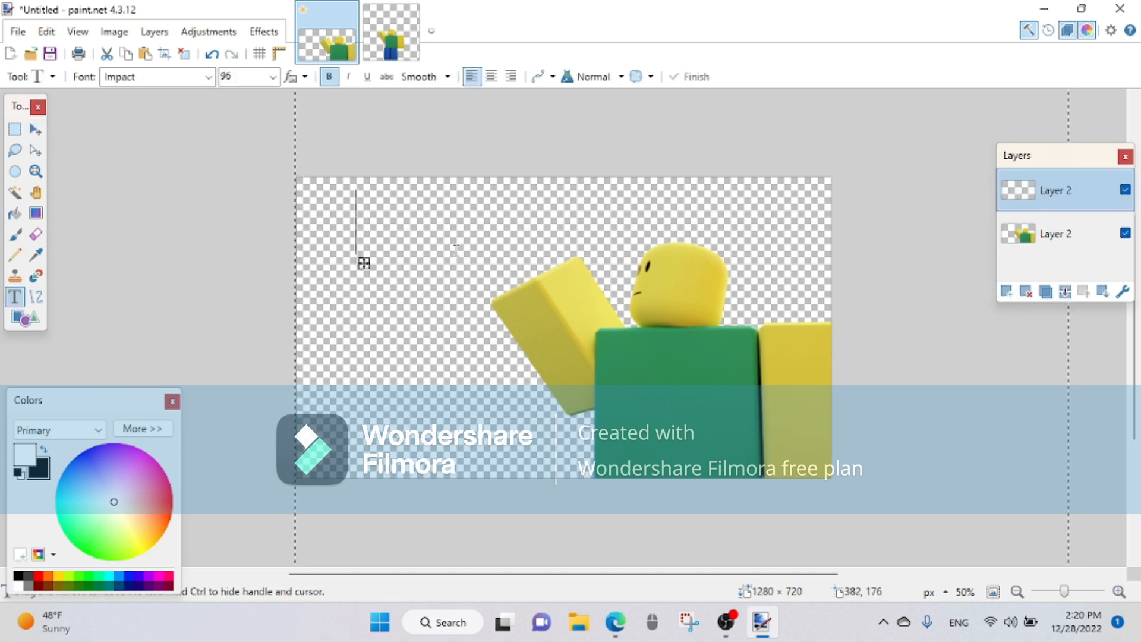
type("HOW TO MAKE")
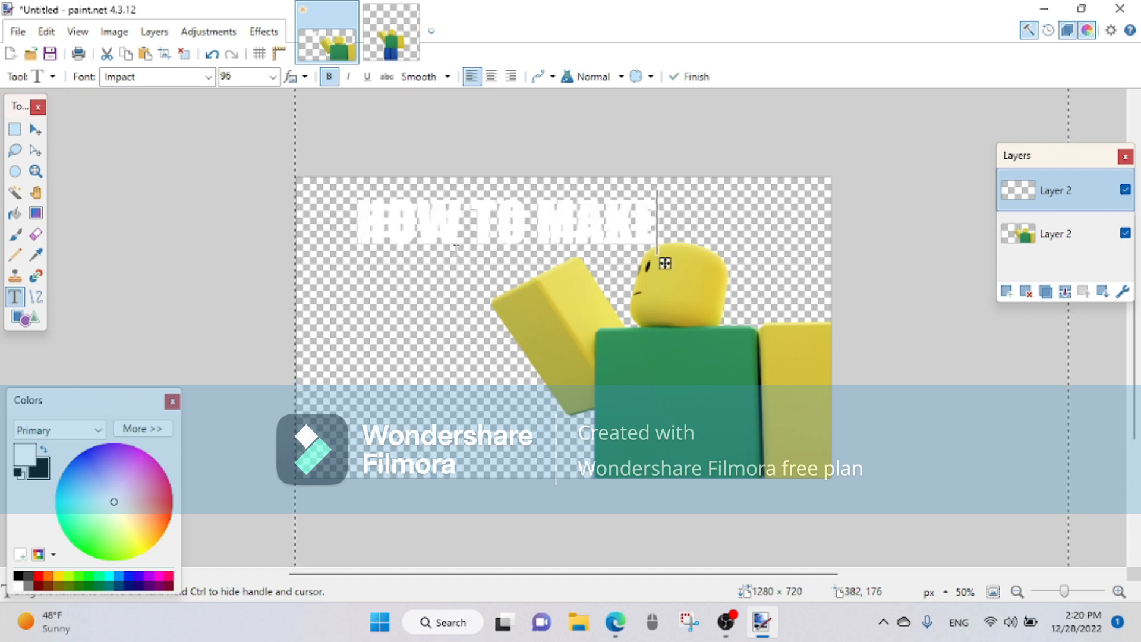
type("A ROBLOX")
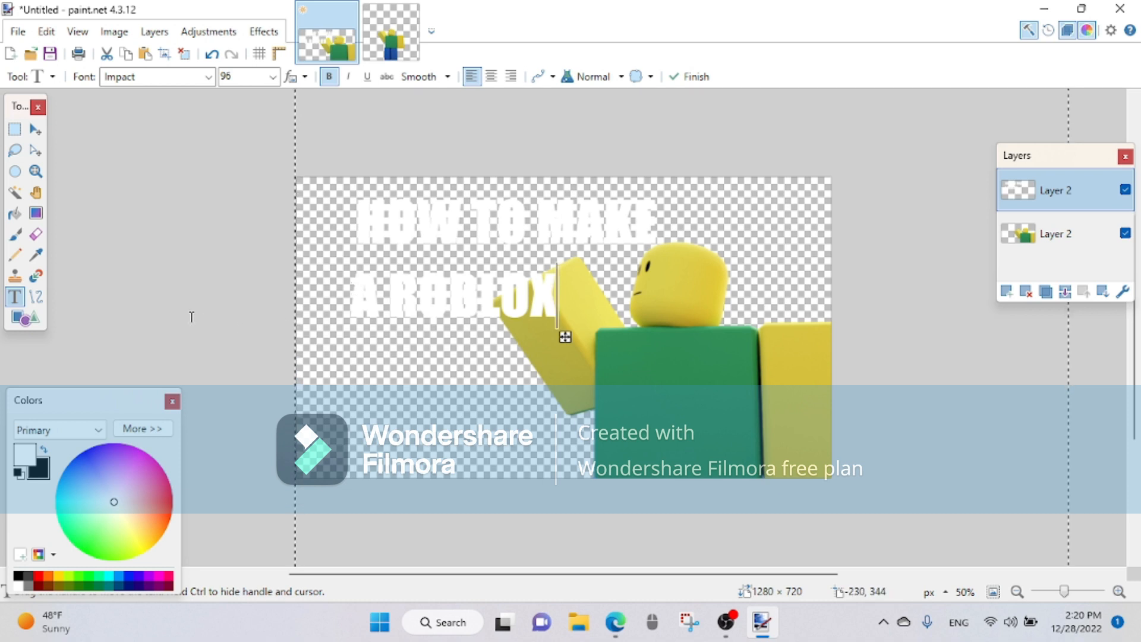
type("THUM")
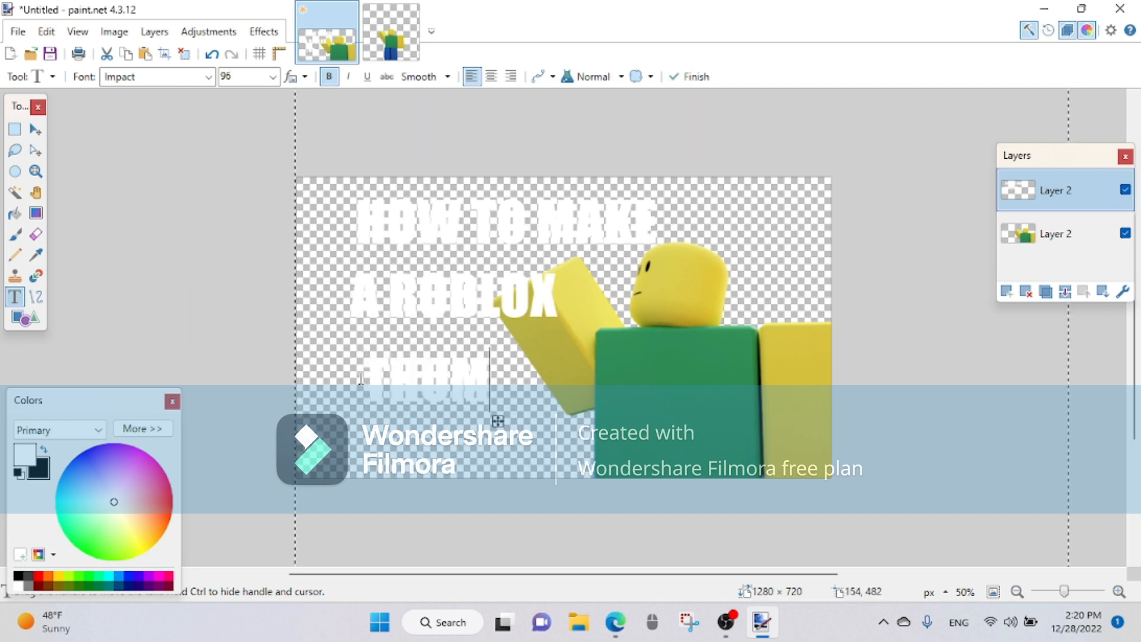
type("BNAILL")
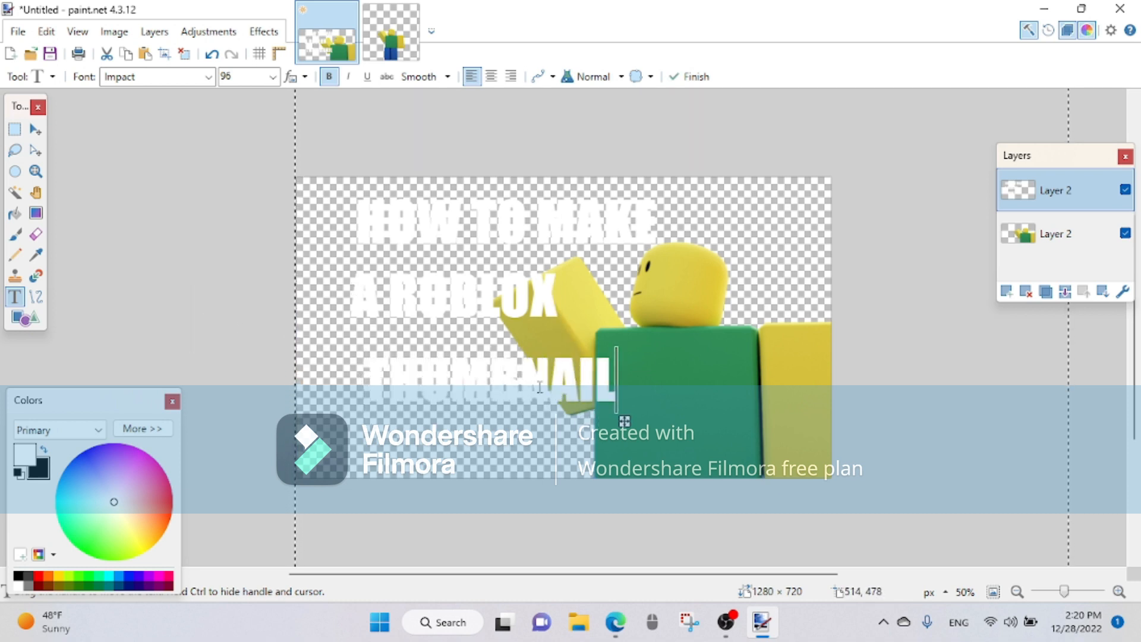
left_click_drag(624, 421, 608, 411)
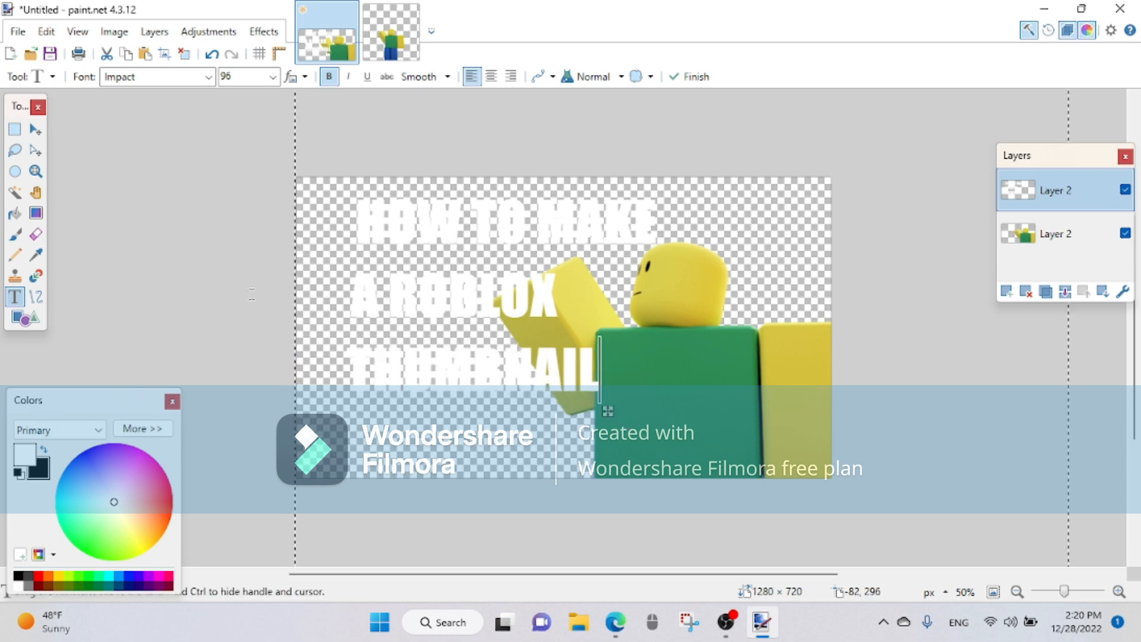
Step: Tilt the title text by about 2.26° and shift it toward the upper-left corner of the canvas
left_click(35, 129)
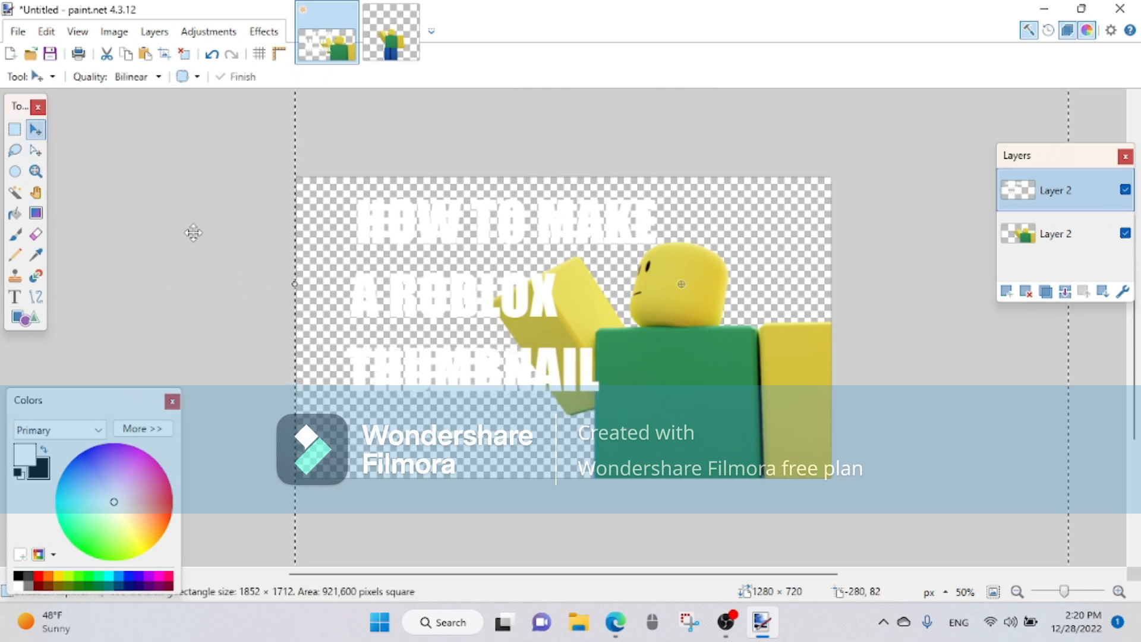
left_click_drag(263, 301, 271, 322)
left_click_drag(464, 321, 434, 306)
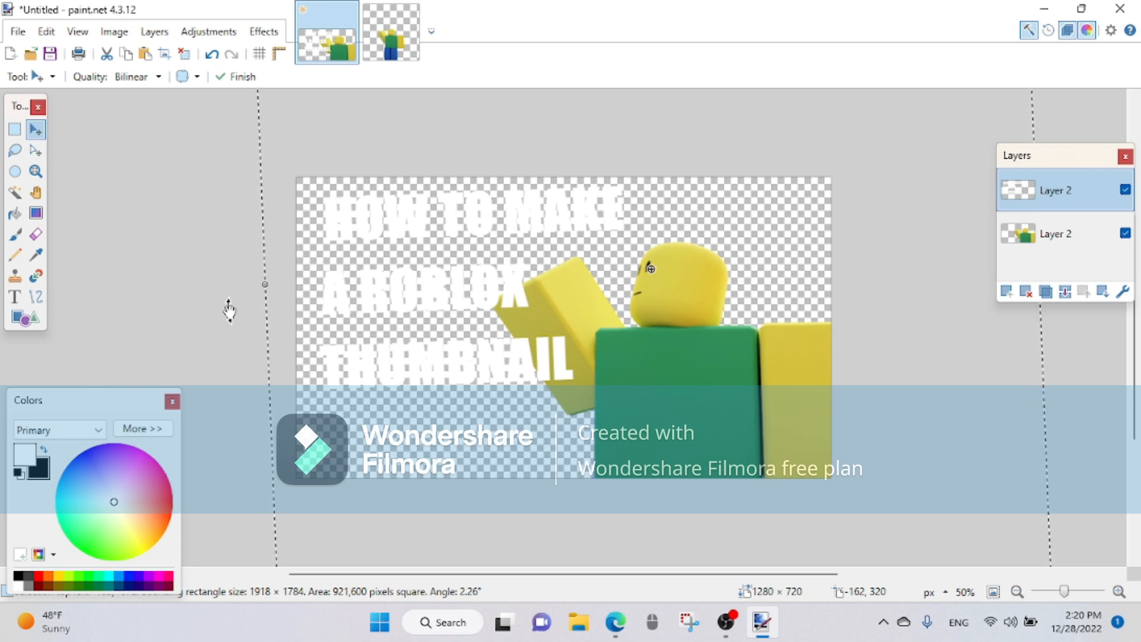
Step: Apply the Outline Object effect to the title text with a black outline of width 20
left_click(264, 31)
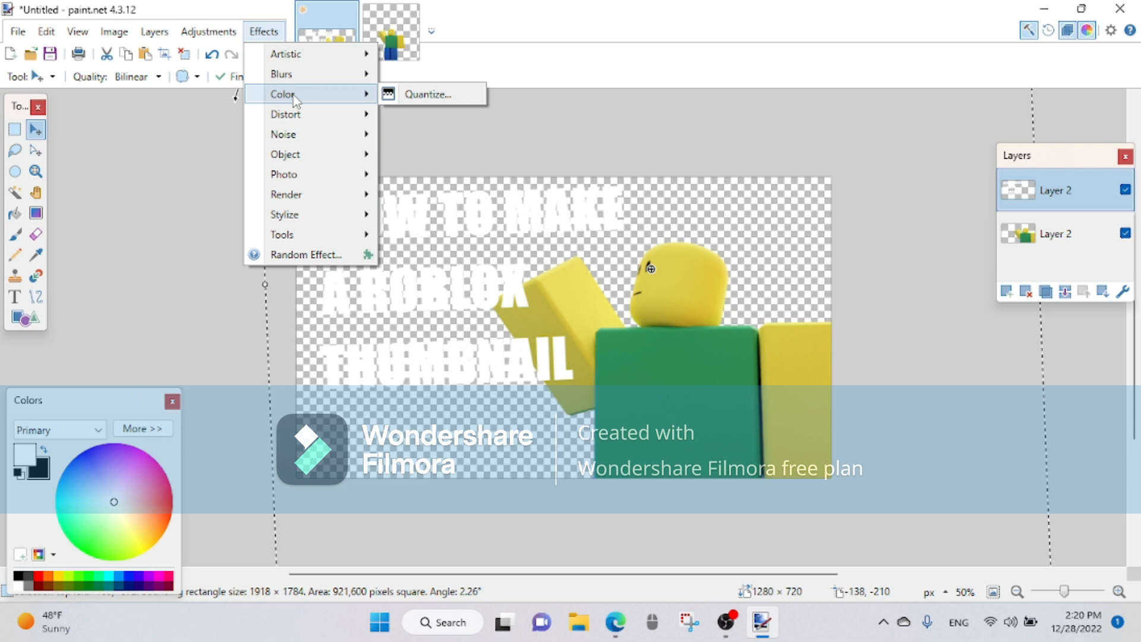
mouse_move(303, 161)
left_click(397, 156)
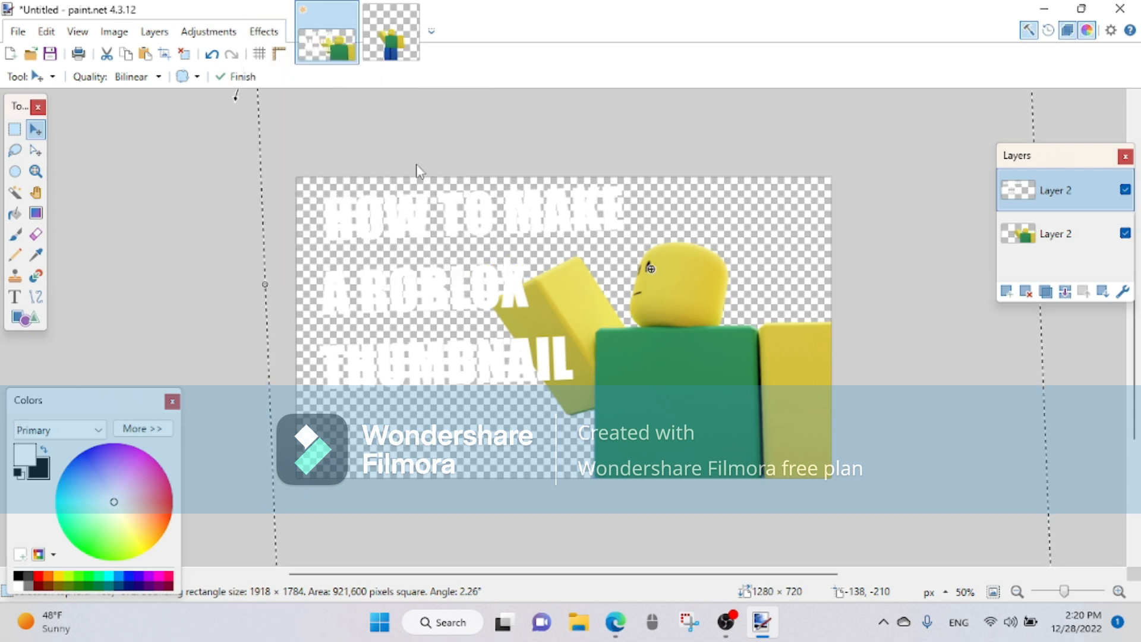
mouse_move(450, 150)
left_mouse_down()
mouse_move(469, 147)
mouse_move(440, 147)
left_mouse_up()
left_click_drag(597, 246, 606, 333)
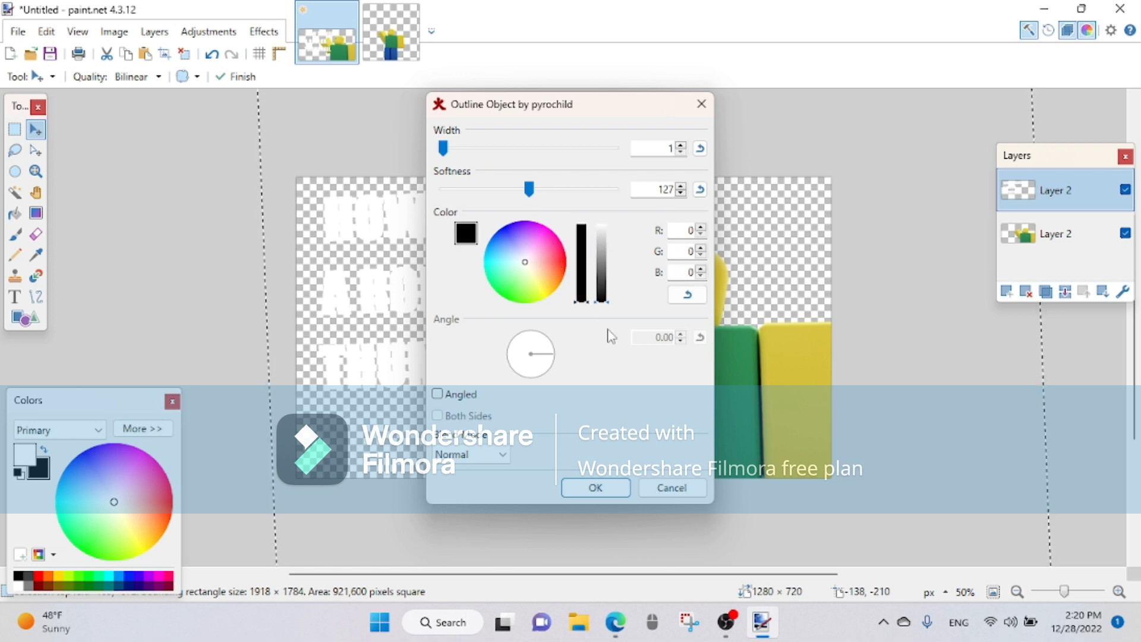
left_click_drag(445, 151, 453, 148)
left_click(681, 143)
left_click(681, 143)
left_click(680, 144)
left_click(681, 143)
left_click(680, 143)
left_click(680, 143)
left_click(681, 143)
left_click(680, 144)
left_click(681, 144)
left_click(680, 144)
left_click(681, 143)
left_click(681, 143)
left_click(681, 144)
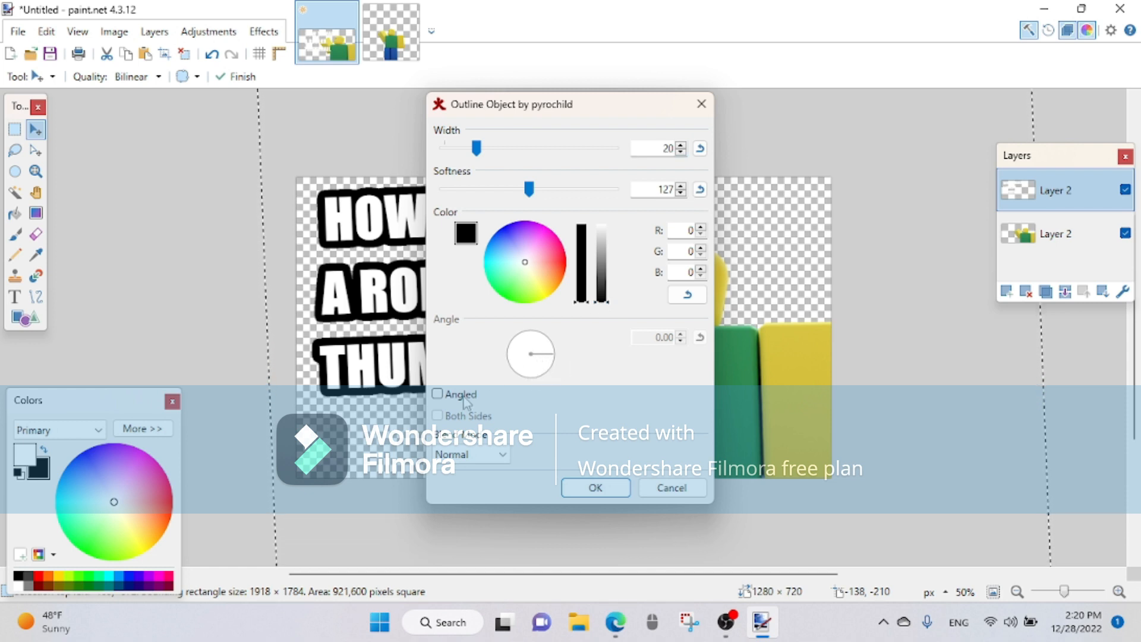
left_click(461, 455)
left_click(459, 459)
left_click(594, 488)
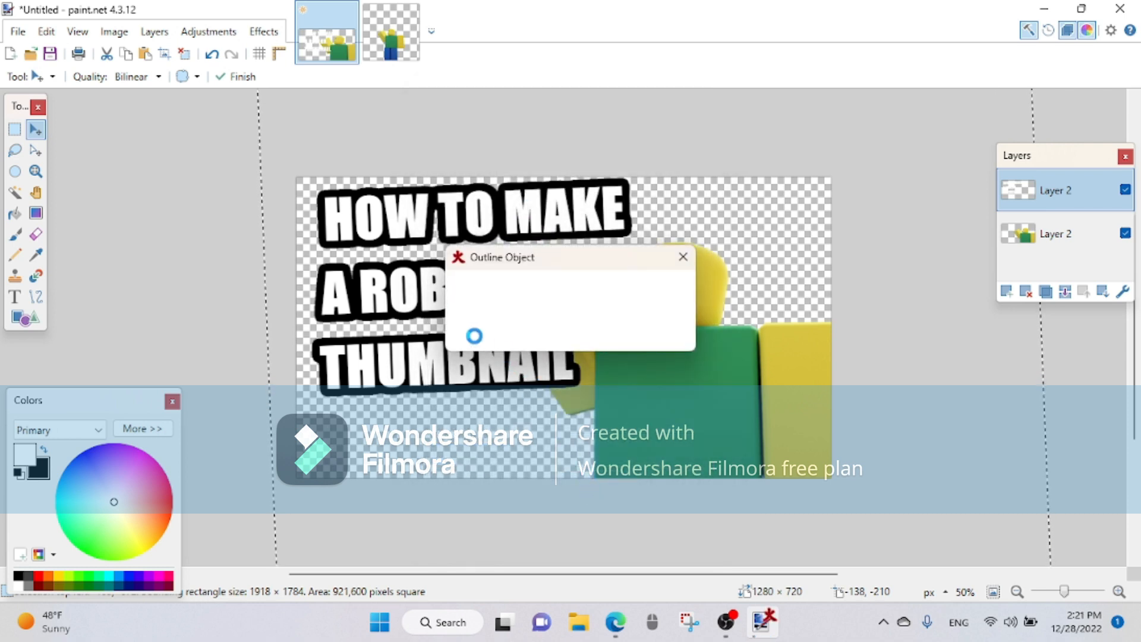
Step: Move the outlined title down beside the character's face and rotate it to an angle of about -0.66°
left_click_drag(470, 287, 492, 309)
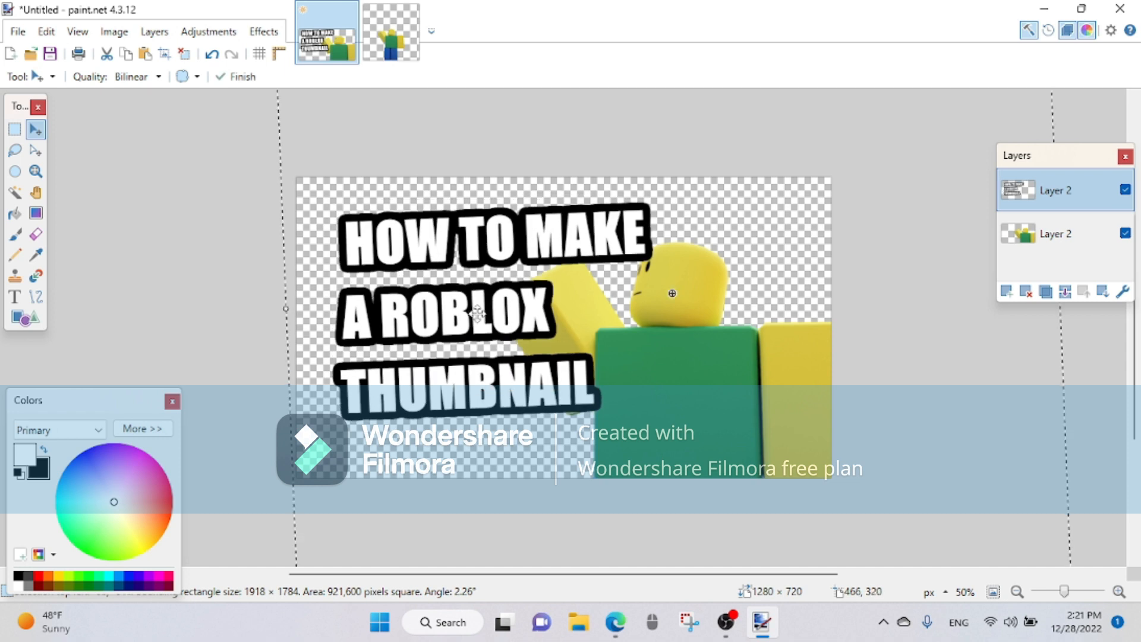
left_click_drag(398, 328, 502, 378)
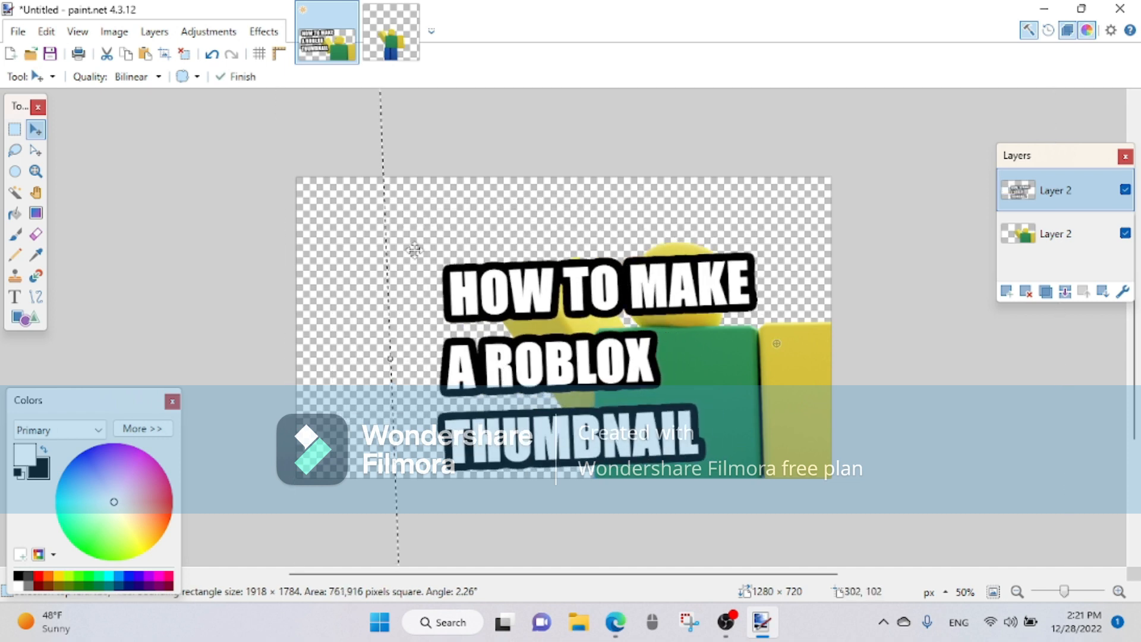
left_click_drag(345, 292, 370, 289)
left_click_drag(570, 341, 441, 343)
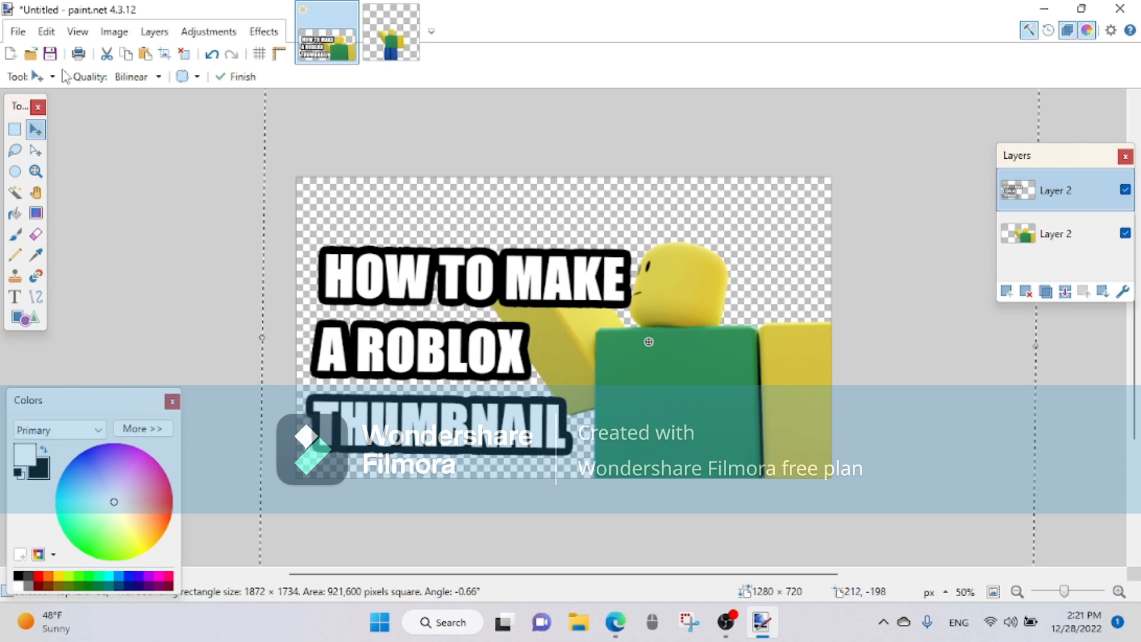
Step: Open the blender, paint.net and roblox studio images from the Downloads folder
left_click(17, 31)
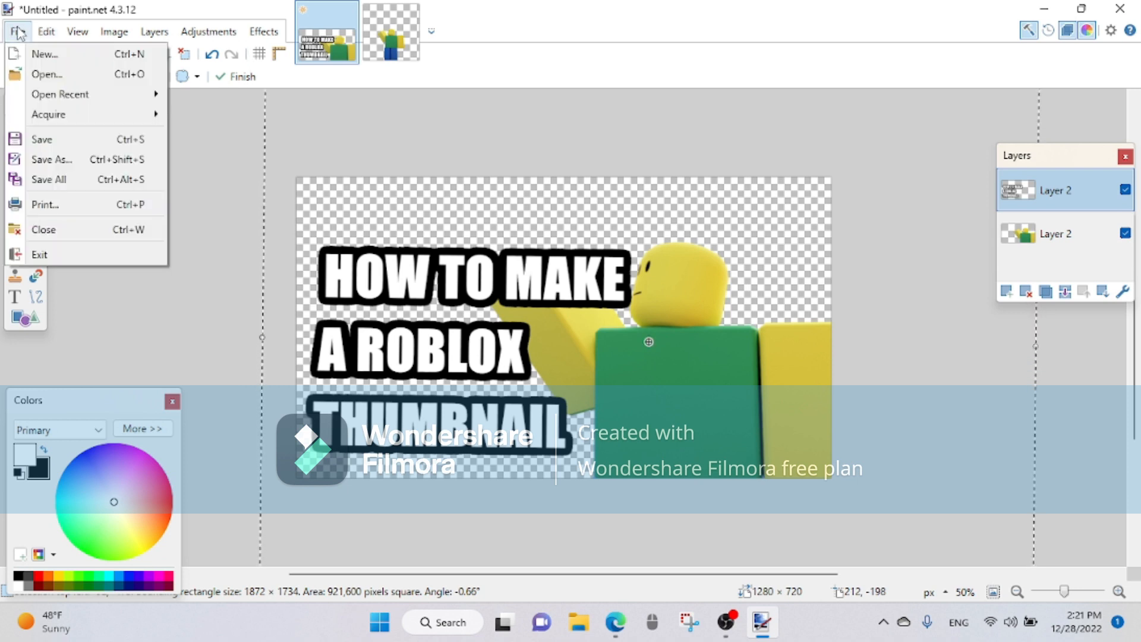
left_click(45, 74)
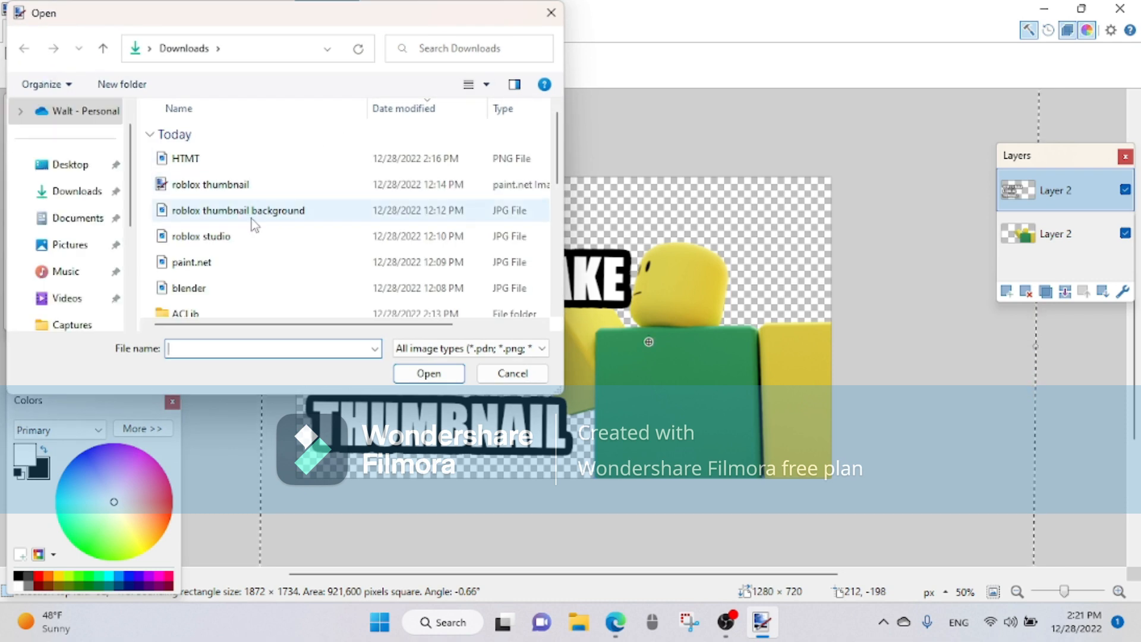
left_click(233, 290)
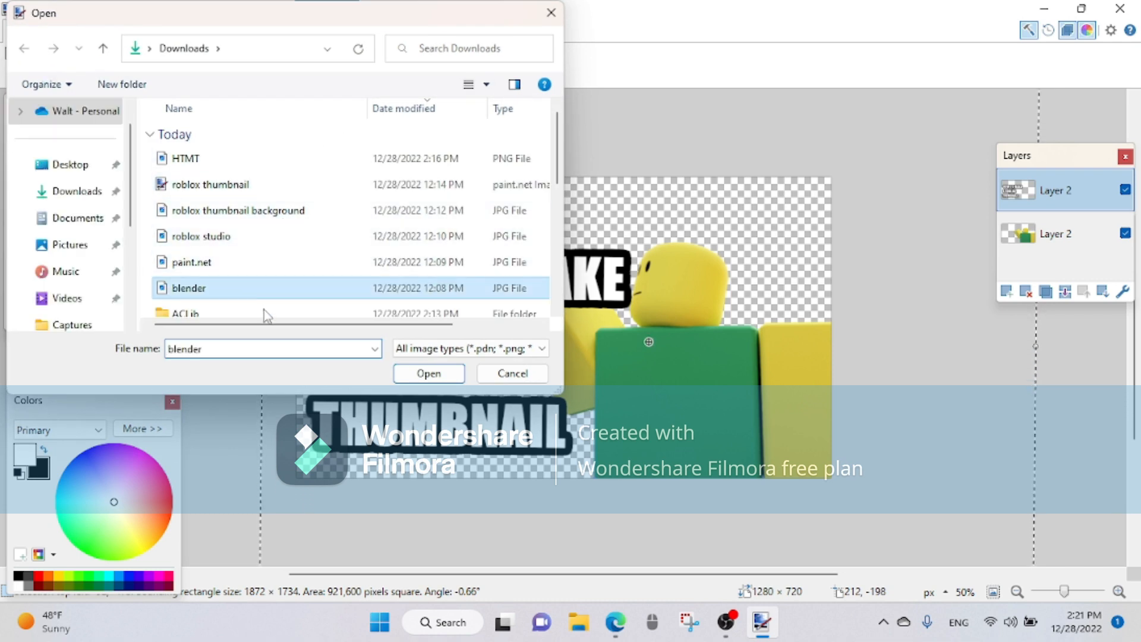
left_click(428, 373)
left_click(18, 31)
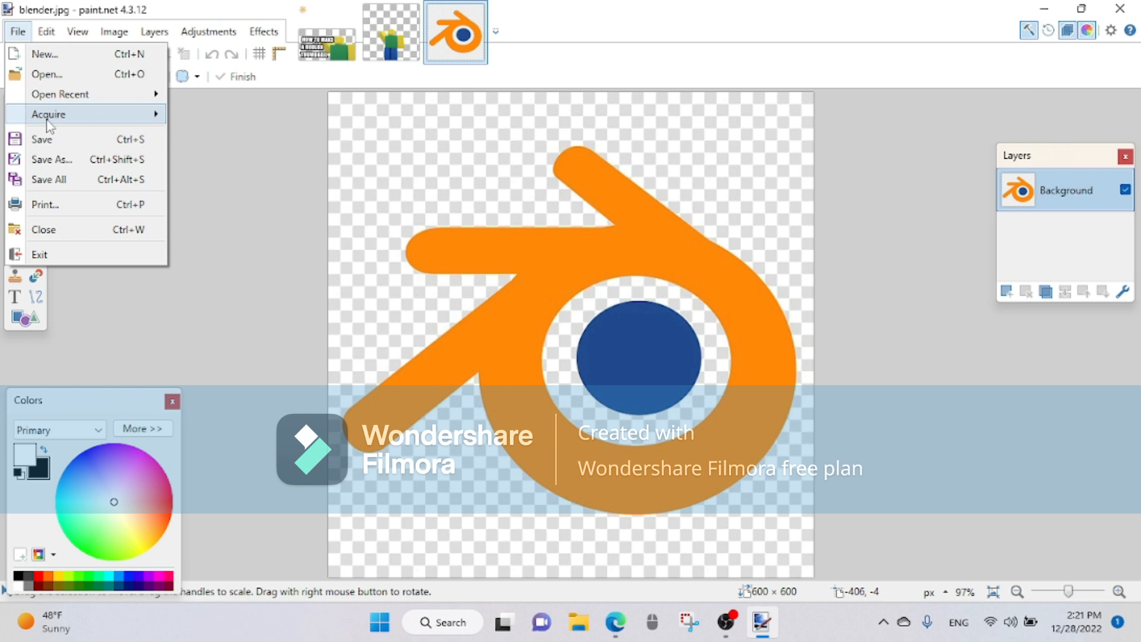
left_click(45, 73)
left_click(225, 265)
left_click(419, 373)
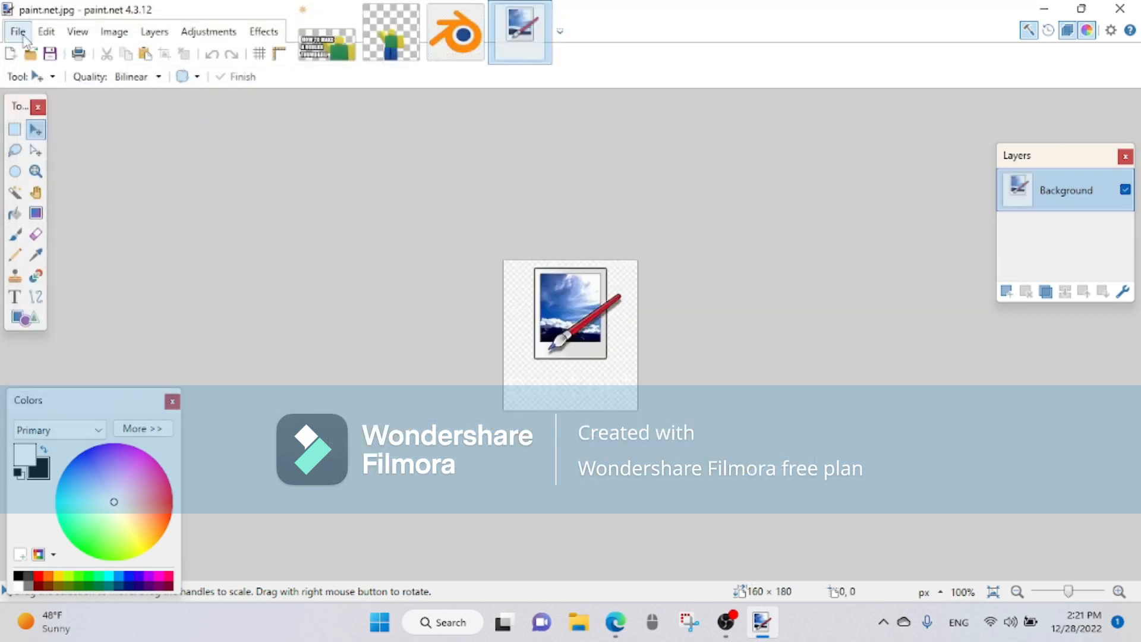
left_click(18, 30)
left_click(53, 74)
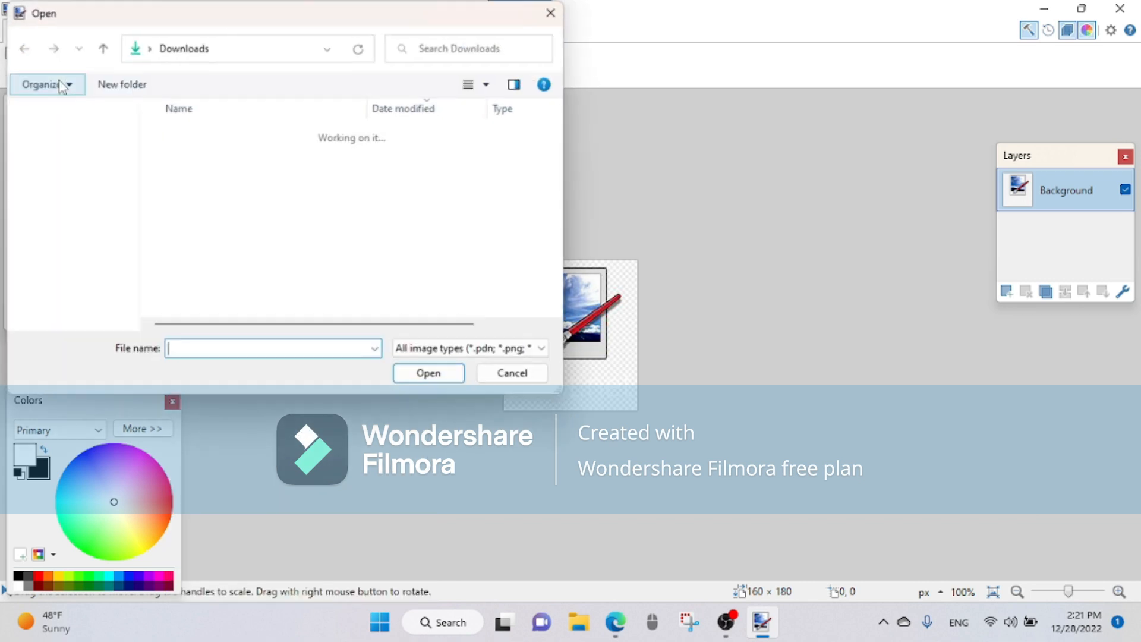
left_click(249, 236)
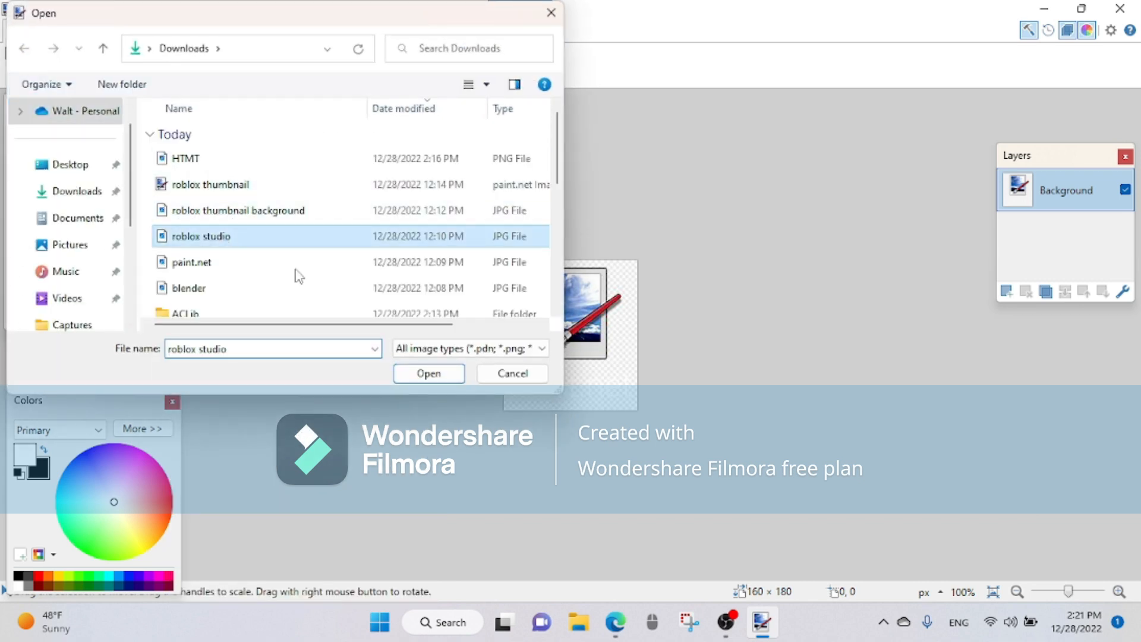
left_click(429, 373)
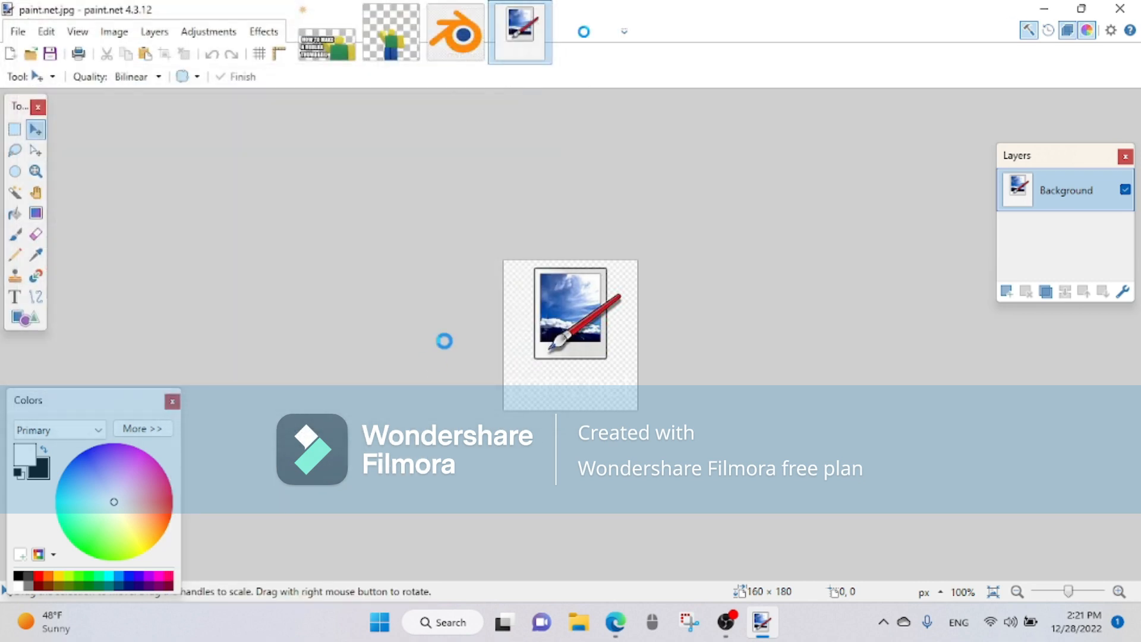
Step: Delete the background around the Roblox Studio logo with the Magic Wand at 50% tolerance and deselect
left_click(16, 130)
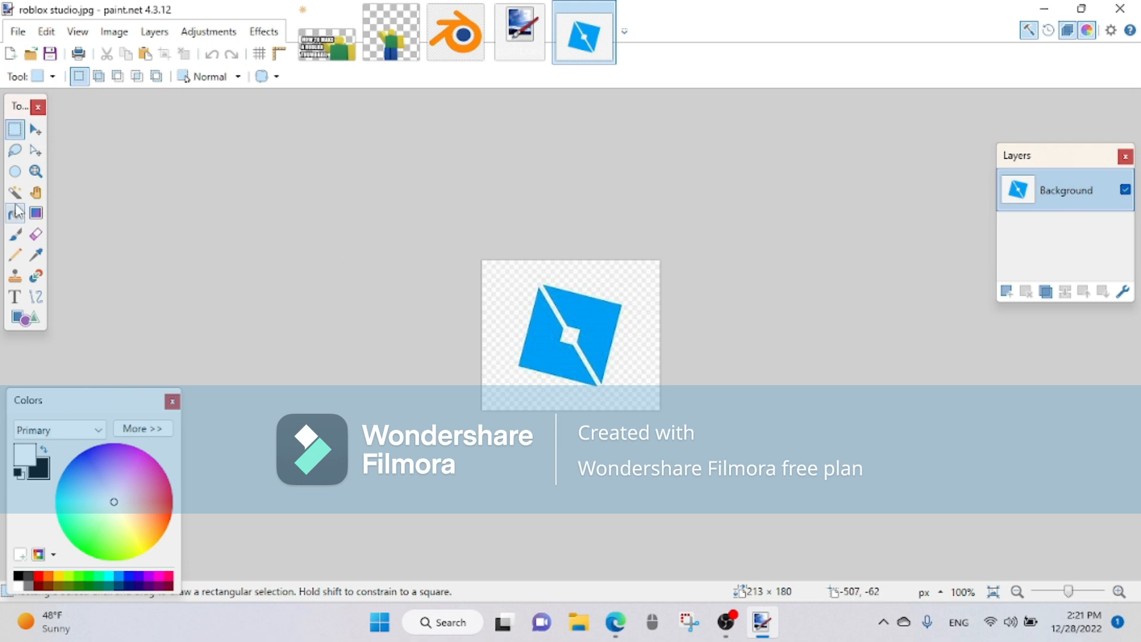
left_click(15, 191)
left_click(622, 313)
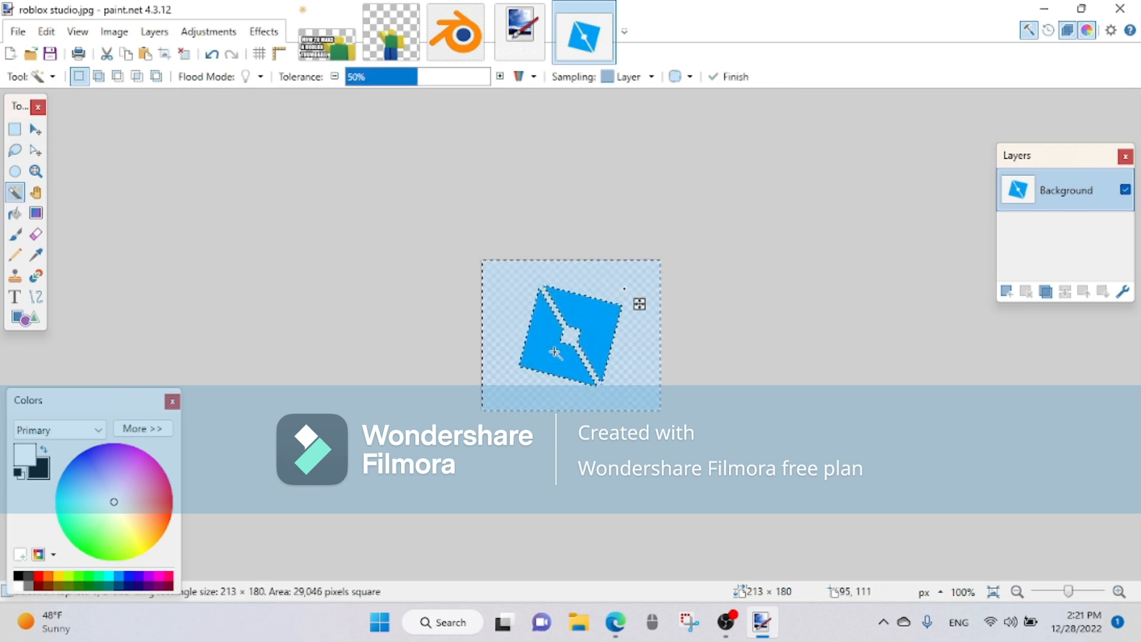
key("Delete")
key("ctrl+d")
Step: Delete the backgrounds of the paint.net and Blender logos with the Magic Wand, keeping only the logos
left_click(520, 34)
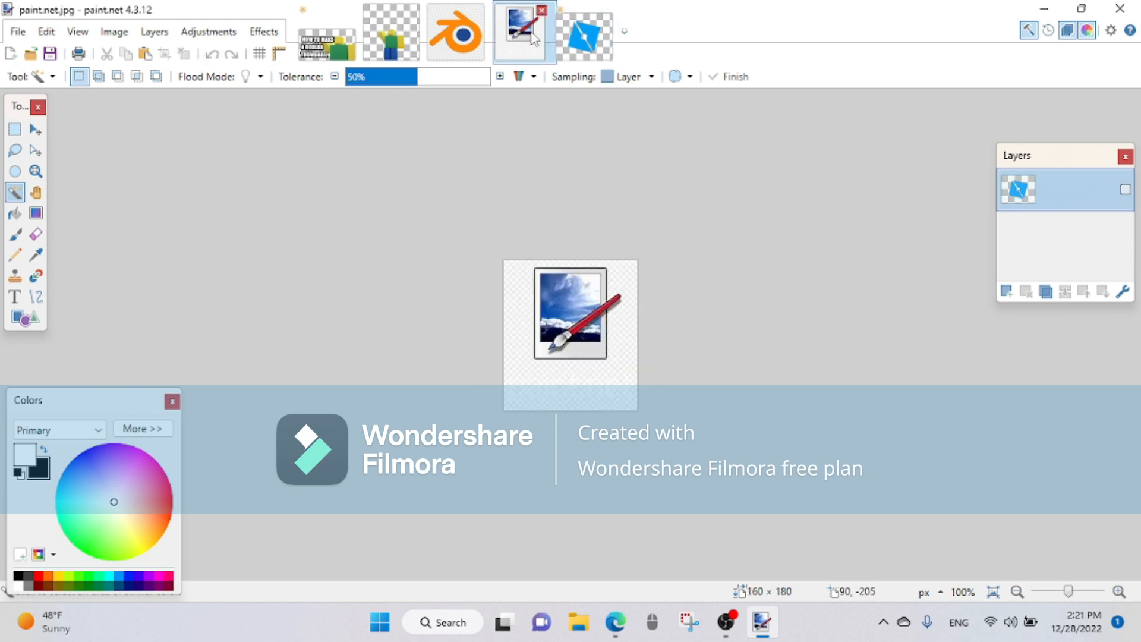
left_click(456, 35)
left_click(557, 392)
key("Delete")
key("ctrl+d")
key("ctrl+z")
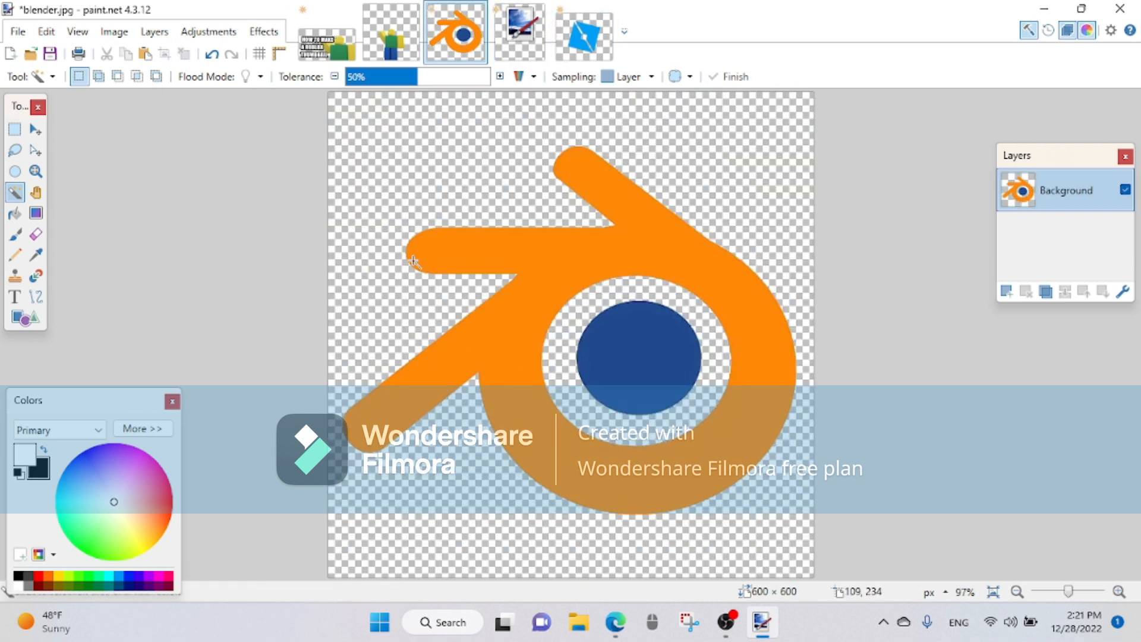
Step: Copy the whole Roblox Studio logo onto a new layer of the thumbnail and enlarge it to about 317 × 294 px
left_click(584, 32)
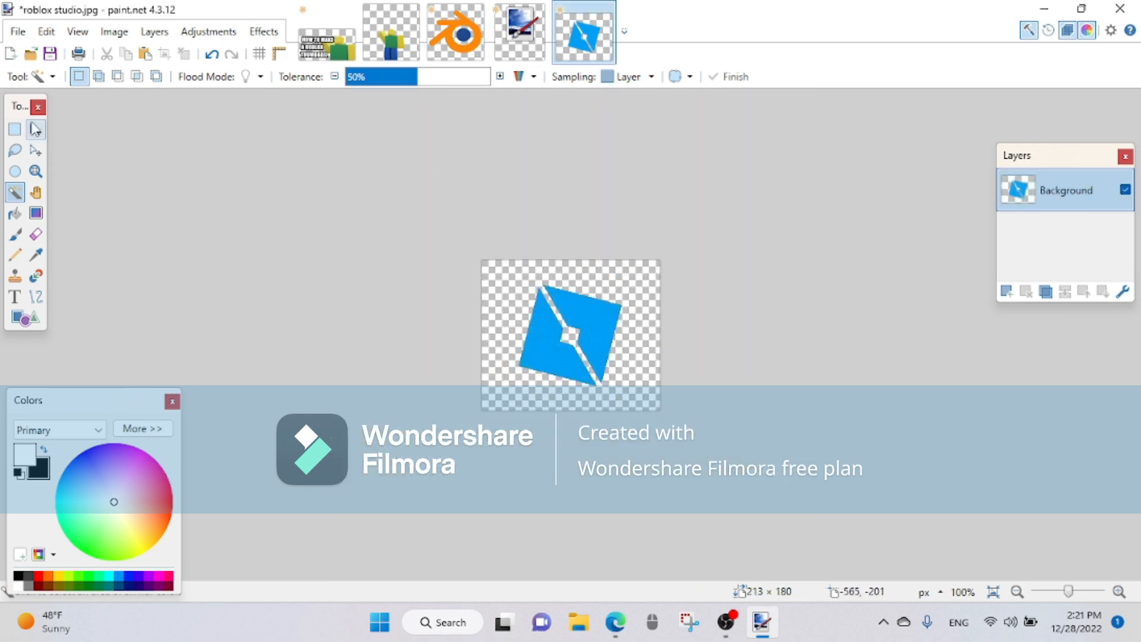
left_click(22, 131)
key("ctrl+a")
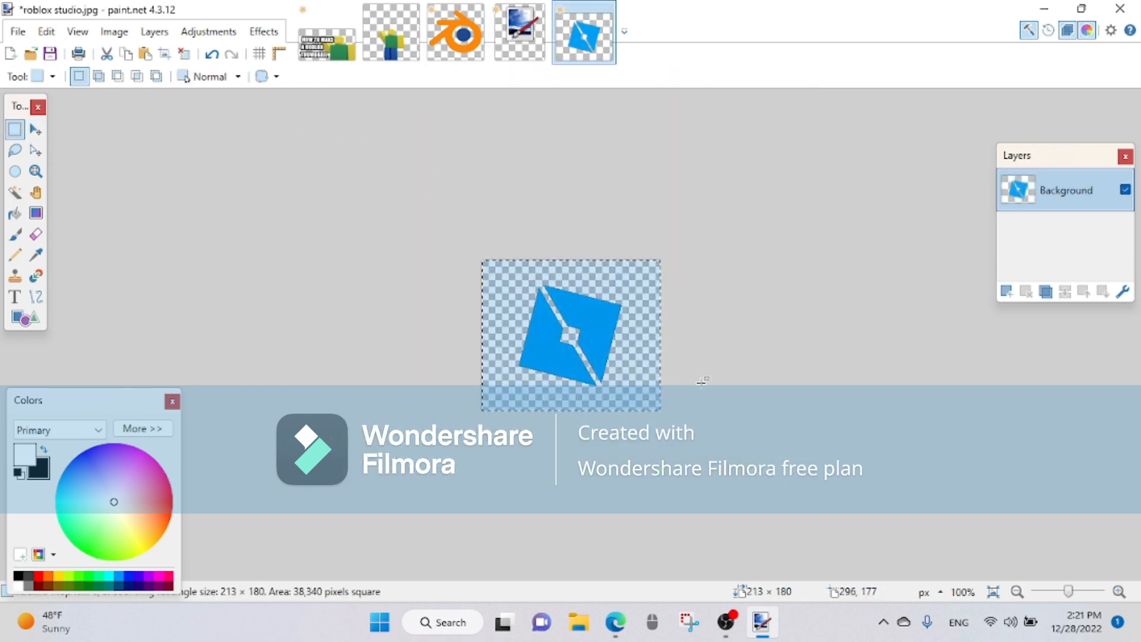
left_click(327, 33)
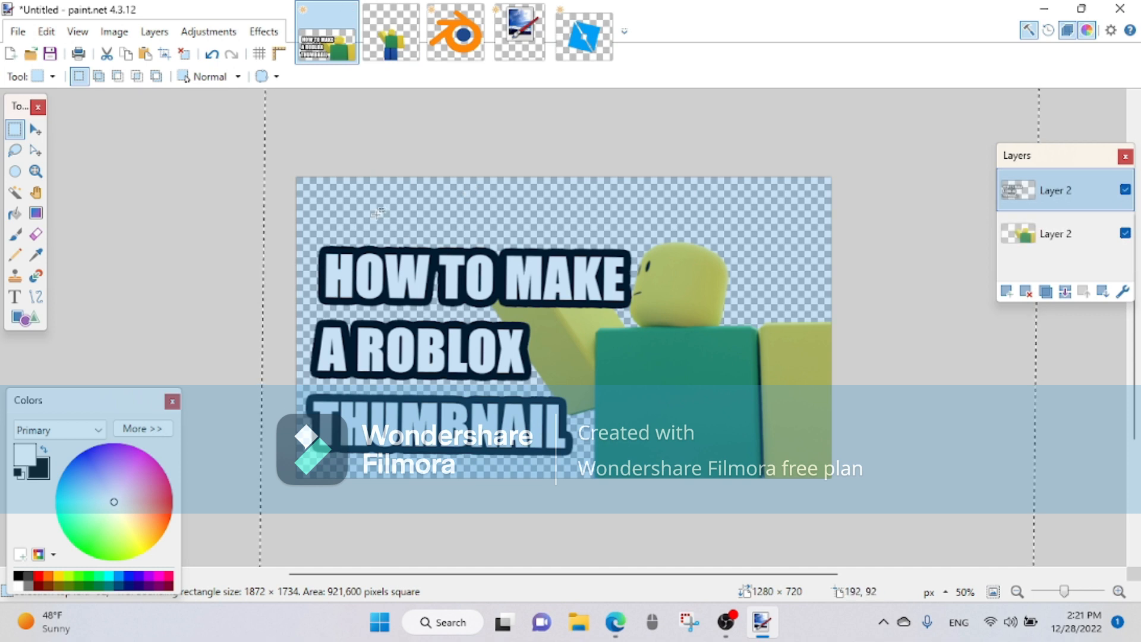
left_click(170, 193)
left_click(1006, 291)
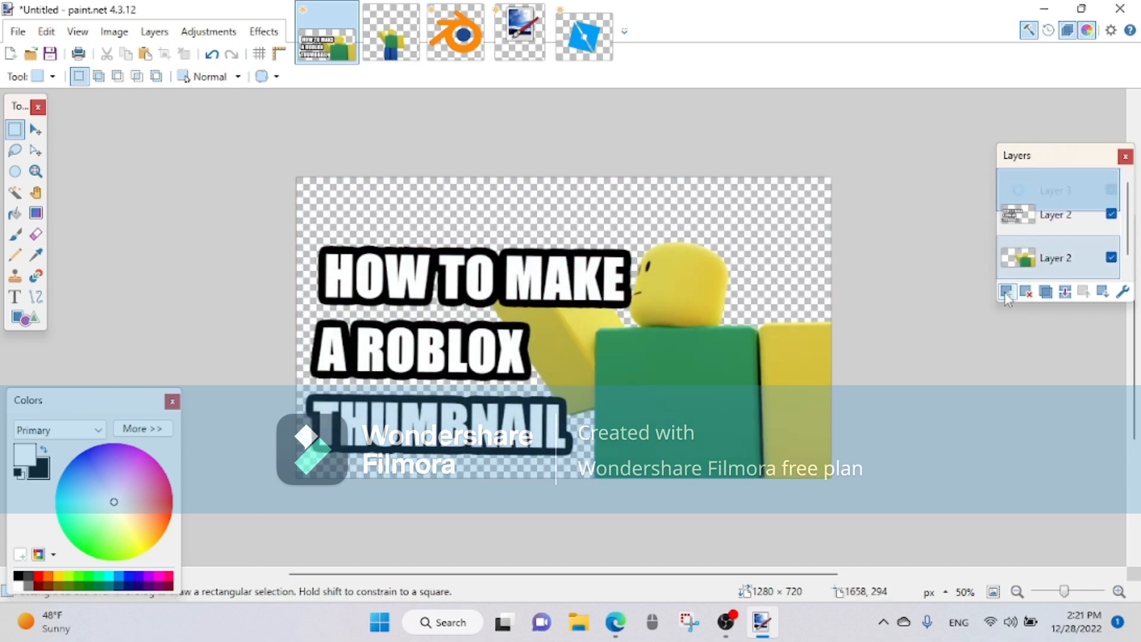
key("ctrl+v")
left_click_drag(383, 253, 428, 300)
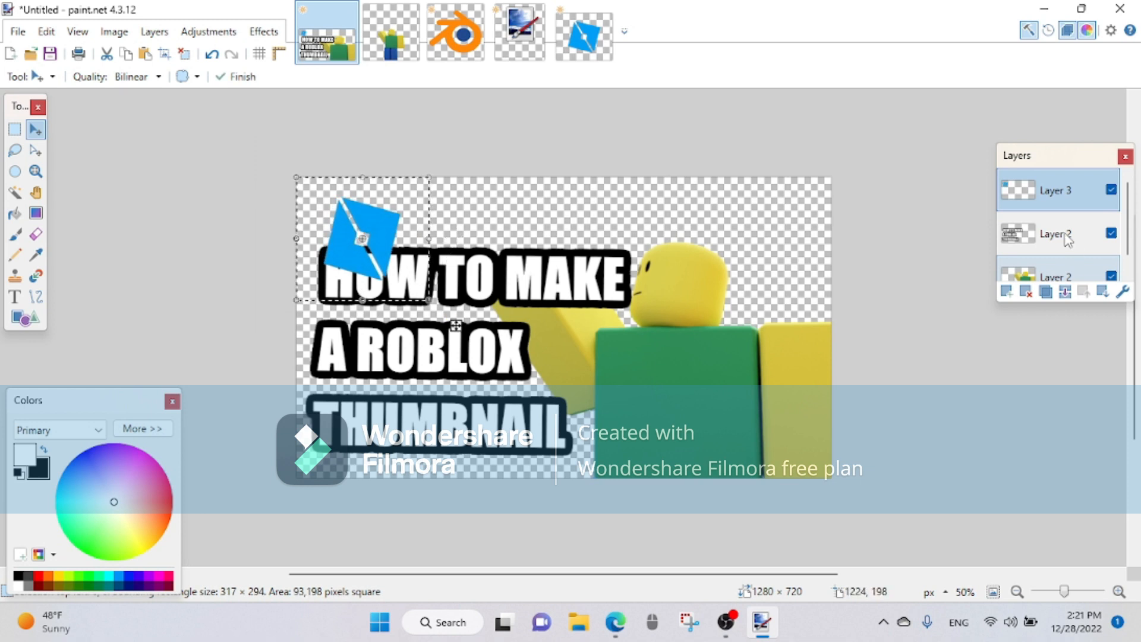
Step: Move the logo layer below the character layer, then tilt the logo about 31.71° and place it above the word HOW
left_click(1102, 291)
left_click(1103, 291)
left_click_drag(466, 228, 447, 172)
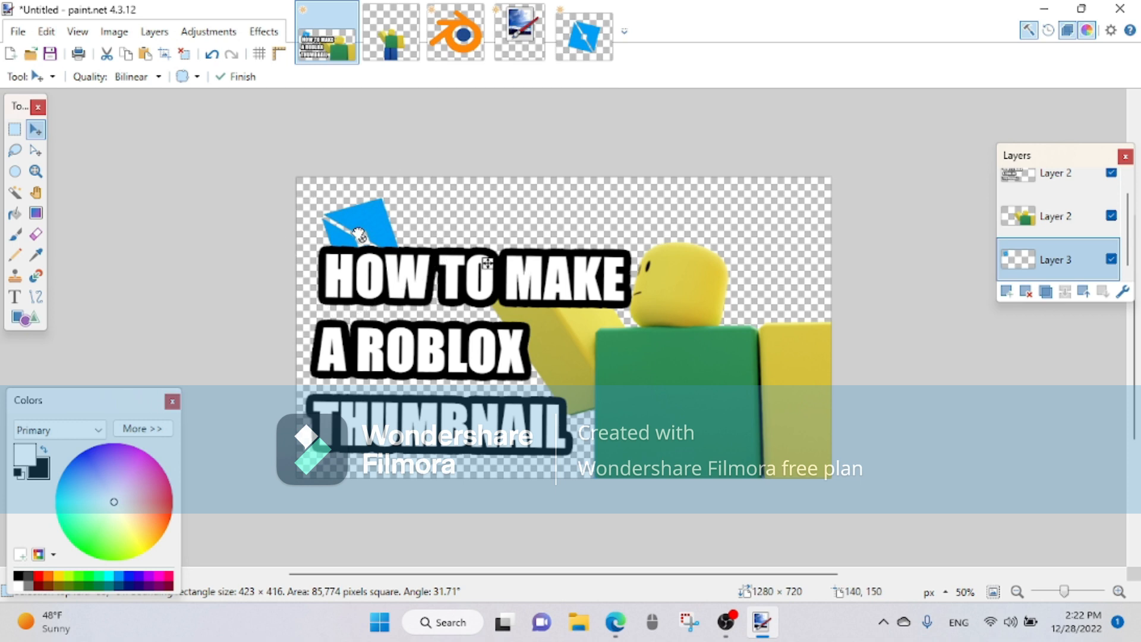
left_click_drag(355, 222, 388, 217)
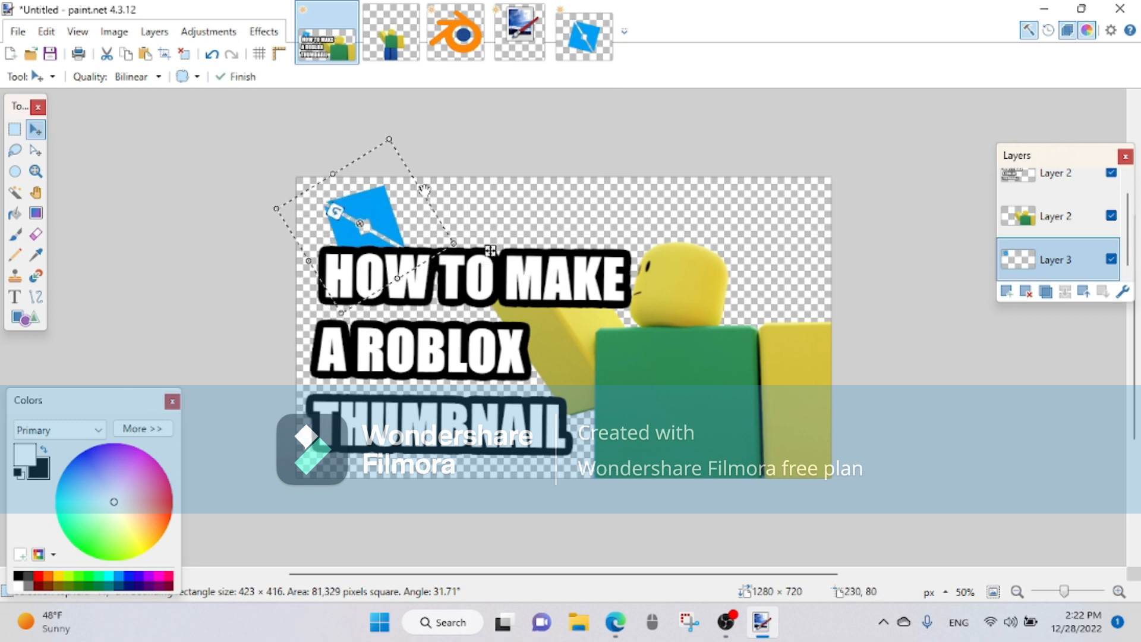
Step: Copy the whole paint.net logo onto the thumbnail's logo layer and place it slightly tilted above the word TO
left_click(519, 33)
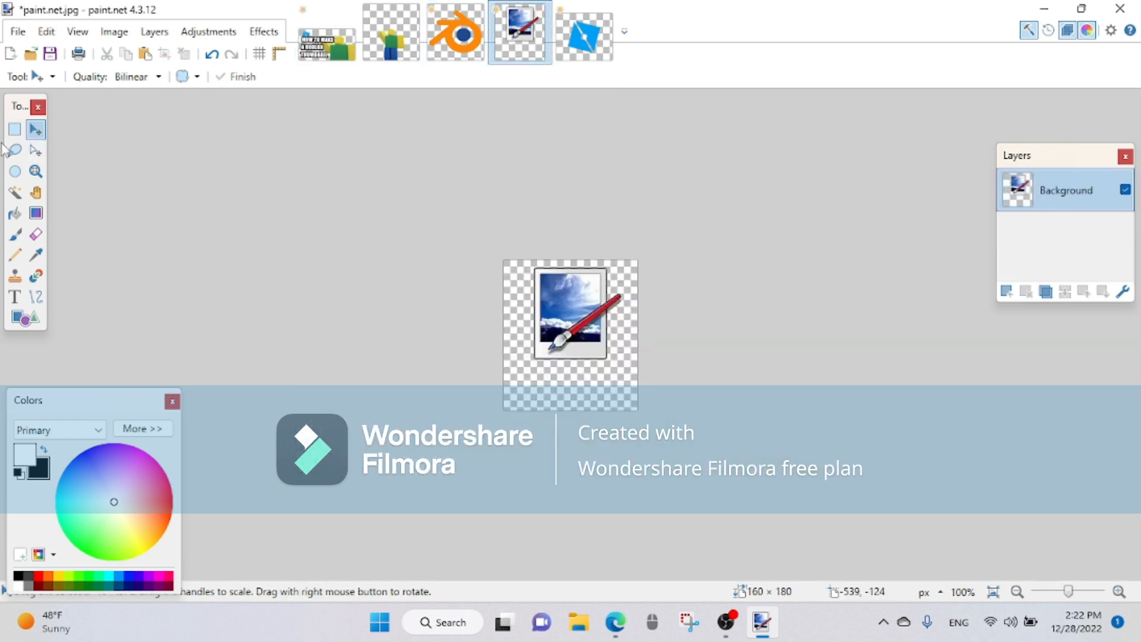
left_click(15, 129)
left_click_drag(466, 216, 720, 573)
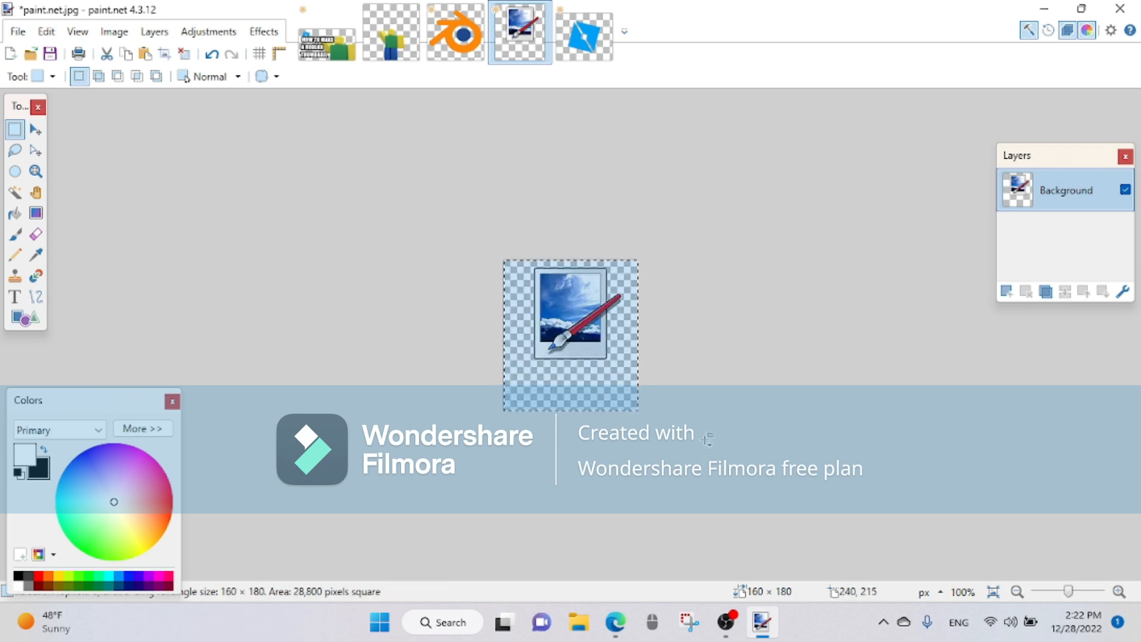
left_click(327, 41)
key("ctrl+shift+v")
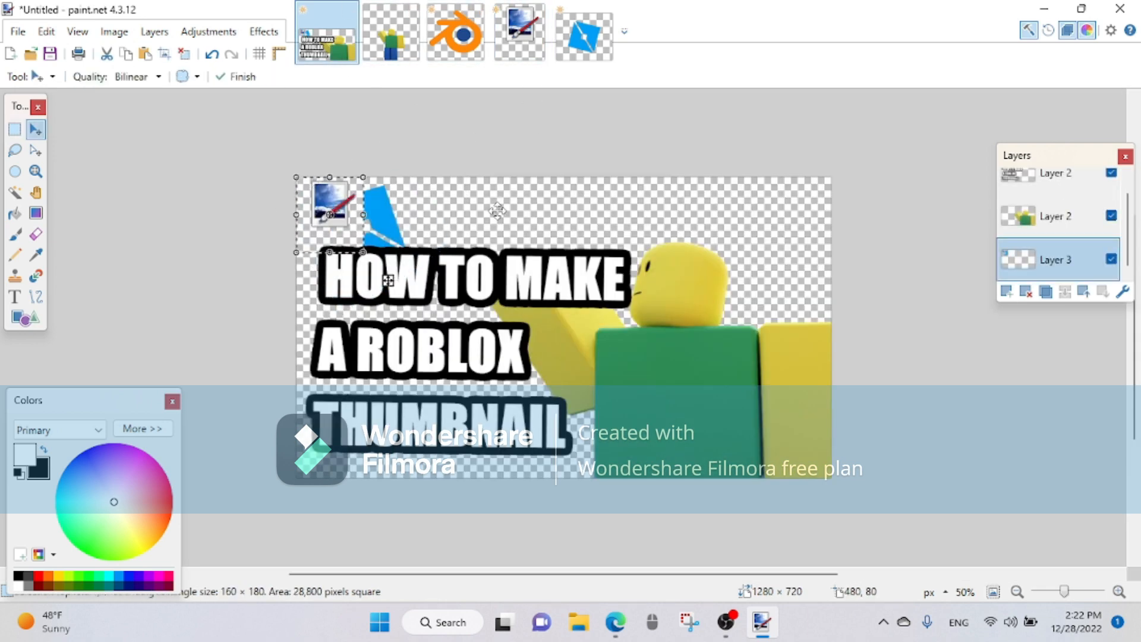
mouse_move(336, 209)
left_mouse_down()
mouse_move(460, 234)
mouse_move(416, 231)
left_mouse_up()
left_click_drag(444, 193, 437, 181)
Step: Select and copy the whole Blender logo and paste it onto the thumbnail's logo layer
left_click(448, 37)
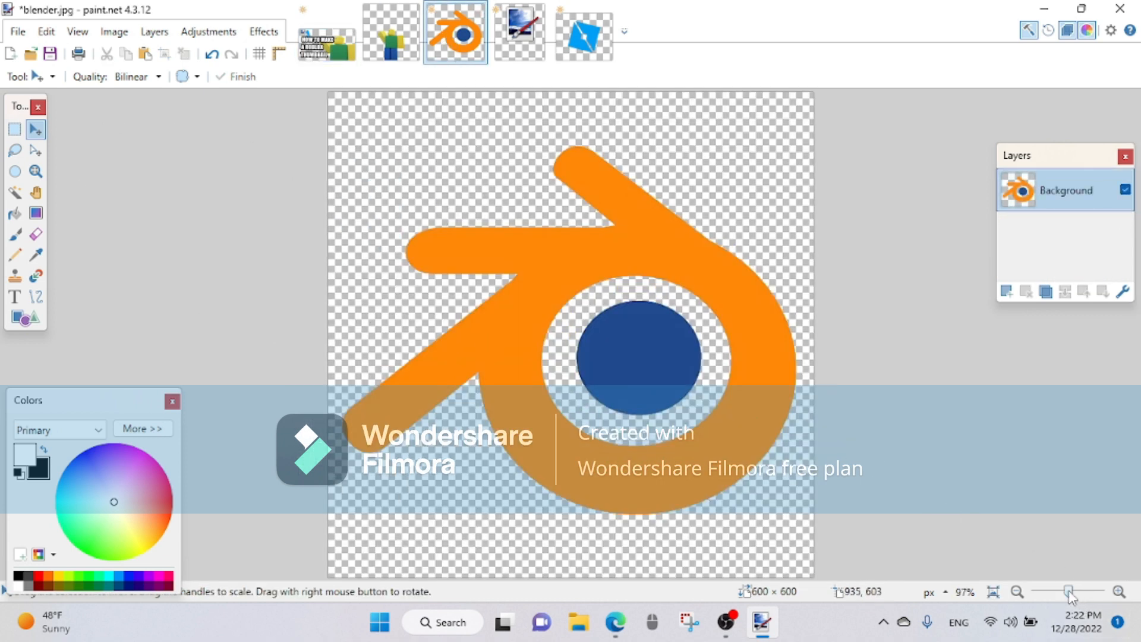
left_click_drag(1069, 592, 1064, 593)
left_click(14, 129)
left_click_drag(477, 240, 682, 423)
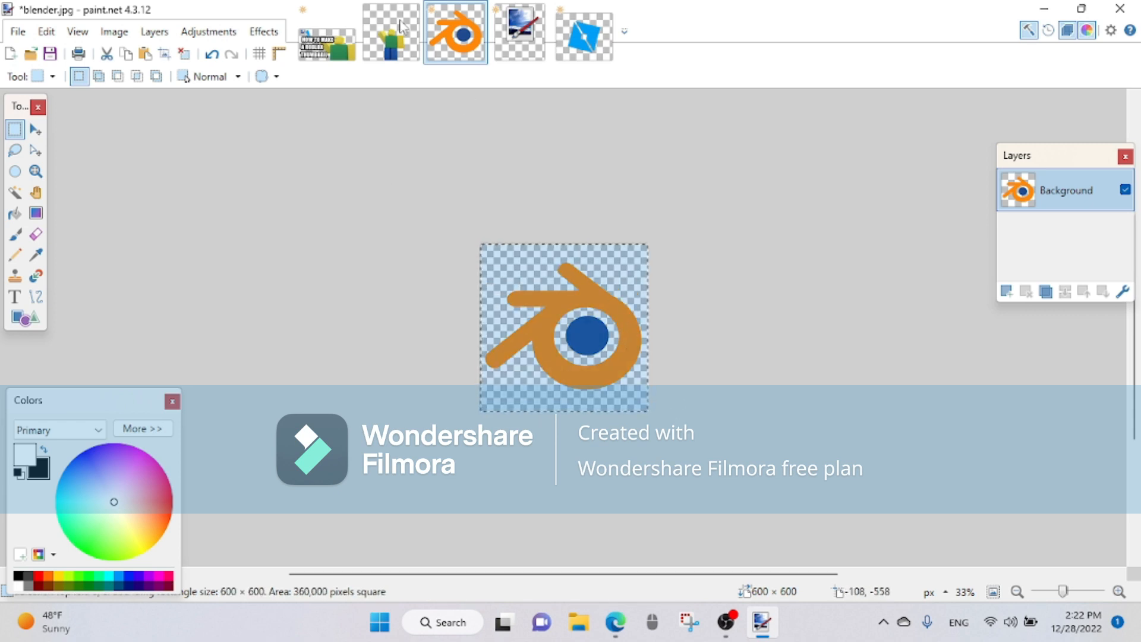
left_click(327, 33)
key("ctrl+shift+v")
Step: Shrink the Blender logo, tilt it to about -19.32° and place it above the word MAKE, partly behind the title
left_click_drag(400, 227, 633, 226)
left_click_drag(529, 175, 664, 263)
left_click_drag(706, 314, 550, 198)
left_click_drag(644, 238, 629, 262)
left_click_drag(604, 249, 583, 231)
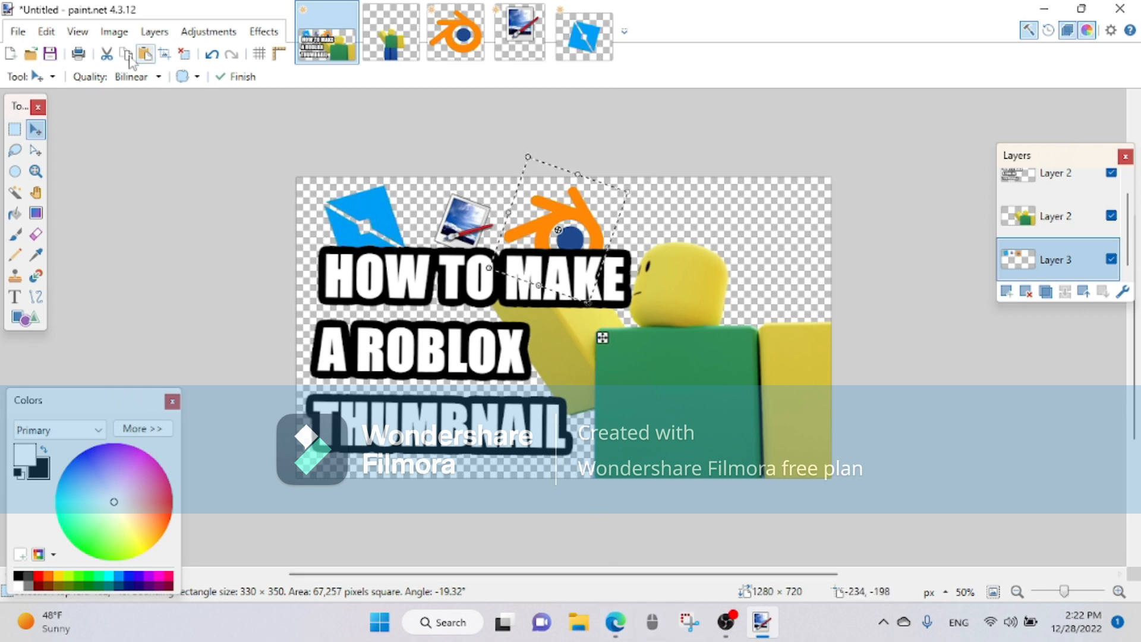
Step: Open the roblox thumbnail background image from the Downloads folder
left_click(21, 37)
left_click(10, 32)
left_click(19, 35)
left_click(47, 32)
left_click(18, 32)
left_click(39, 79)
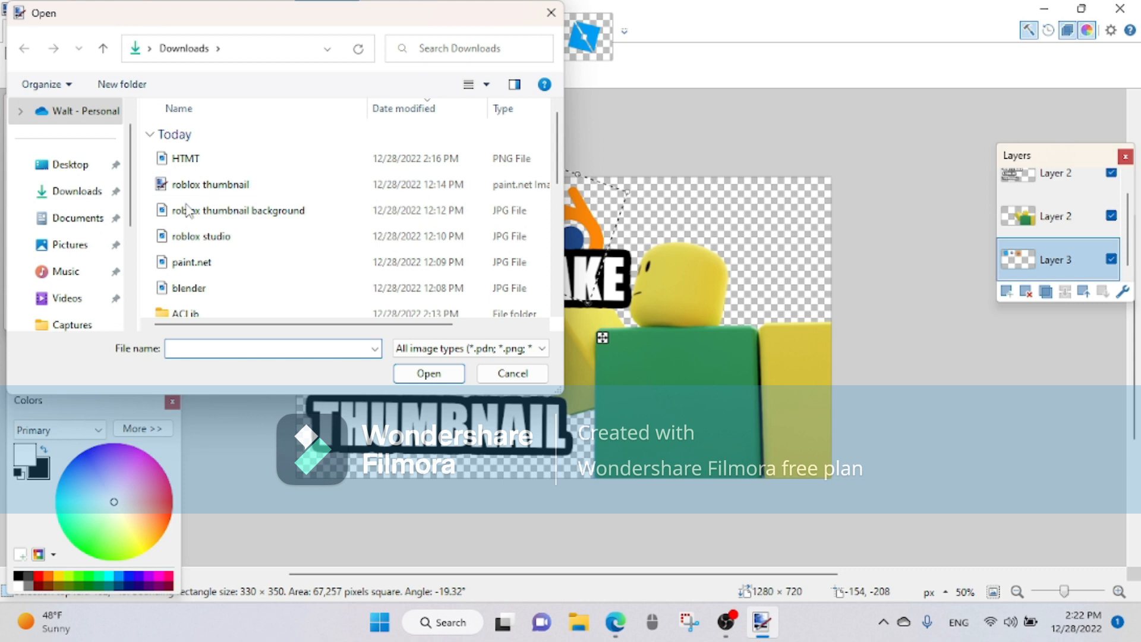
left_click(189, 211)
left_click(429, 373)
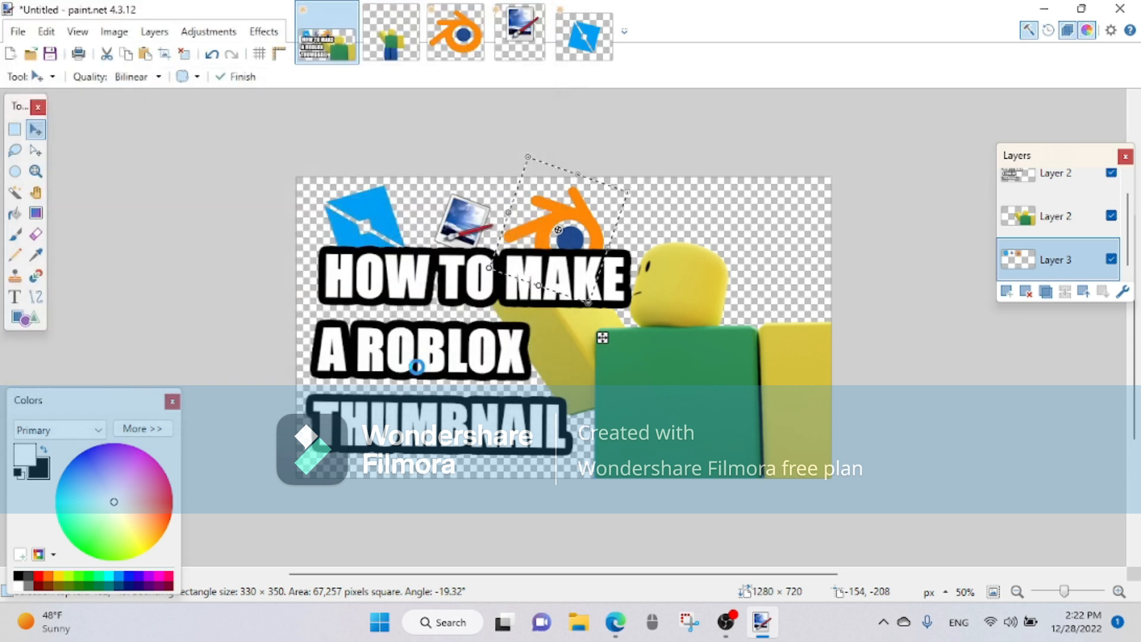
Step: Copy the whole background image onto a new thumbnail layer below the logo layer and enlarge it to about 1283 × 757 pixels
left_click(14, 129)
key("ctrl+a")
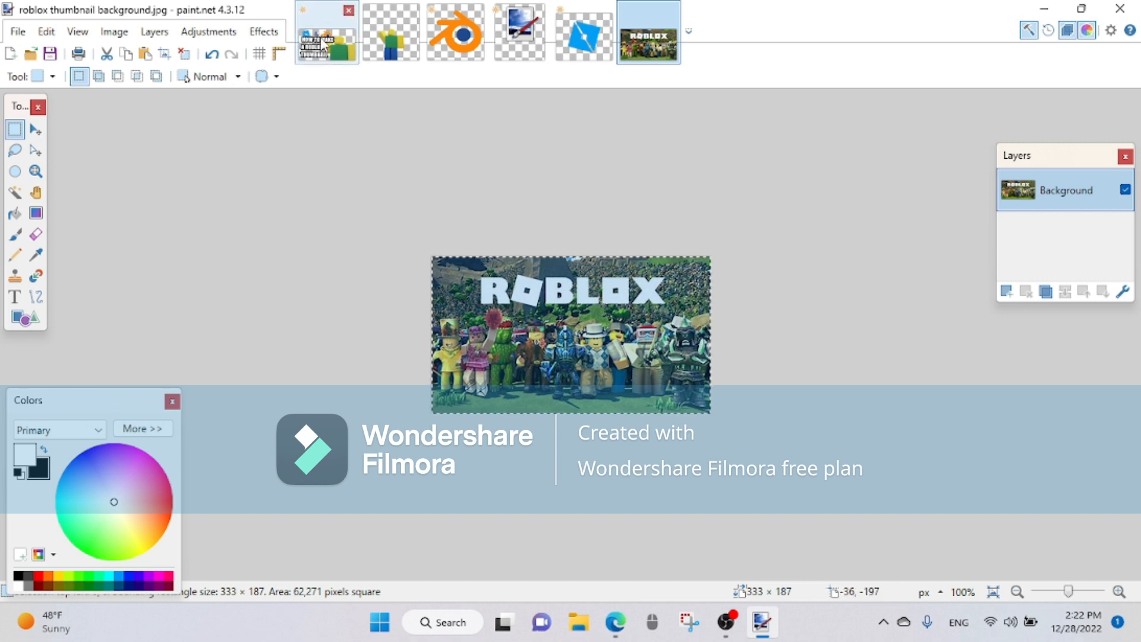
left_click(323, 45)
left_click(1006, 291)
left_click_drag(1048, 221, 1048, 268)
key("ctrl+v")
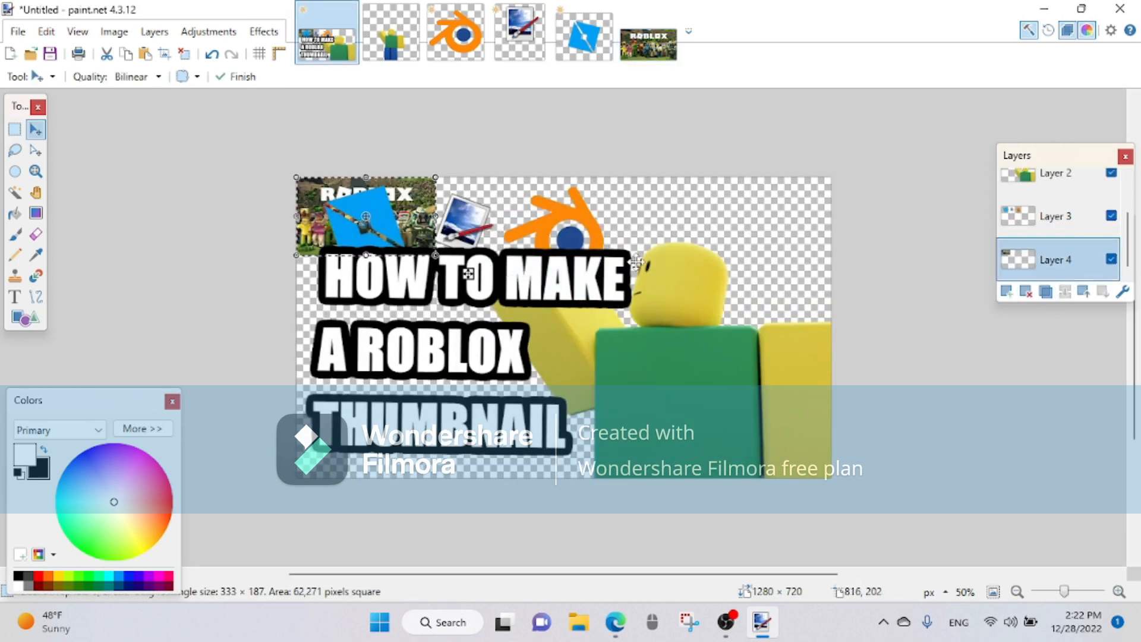
left_click_drag(432, 257, 832, 493)
left_click(264, 32)
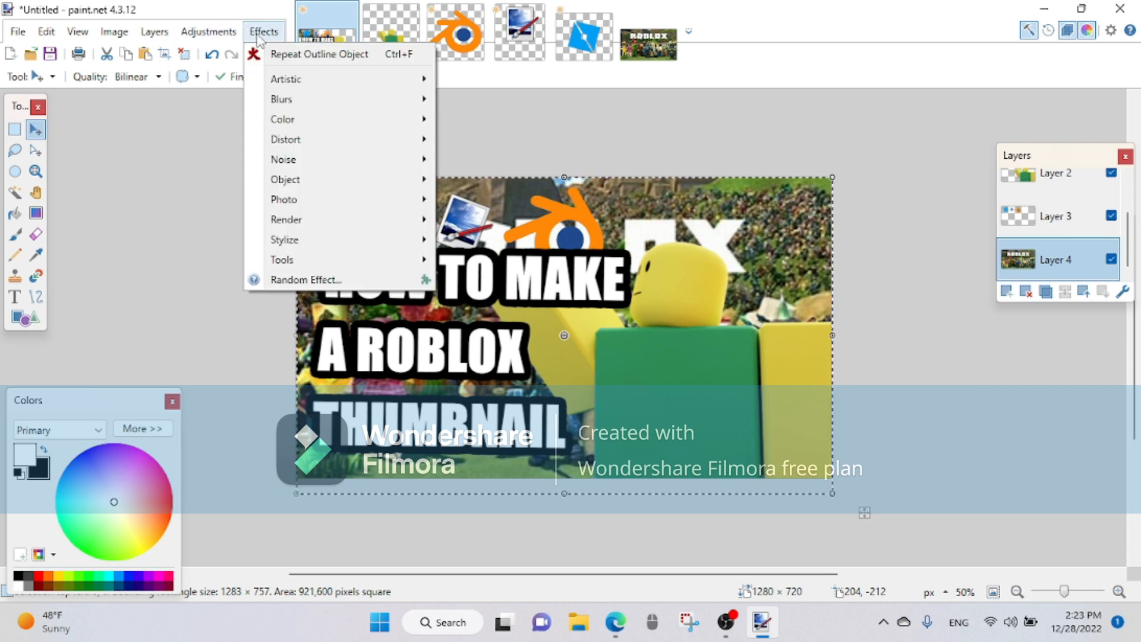
mouse_move(289, 98)
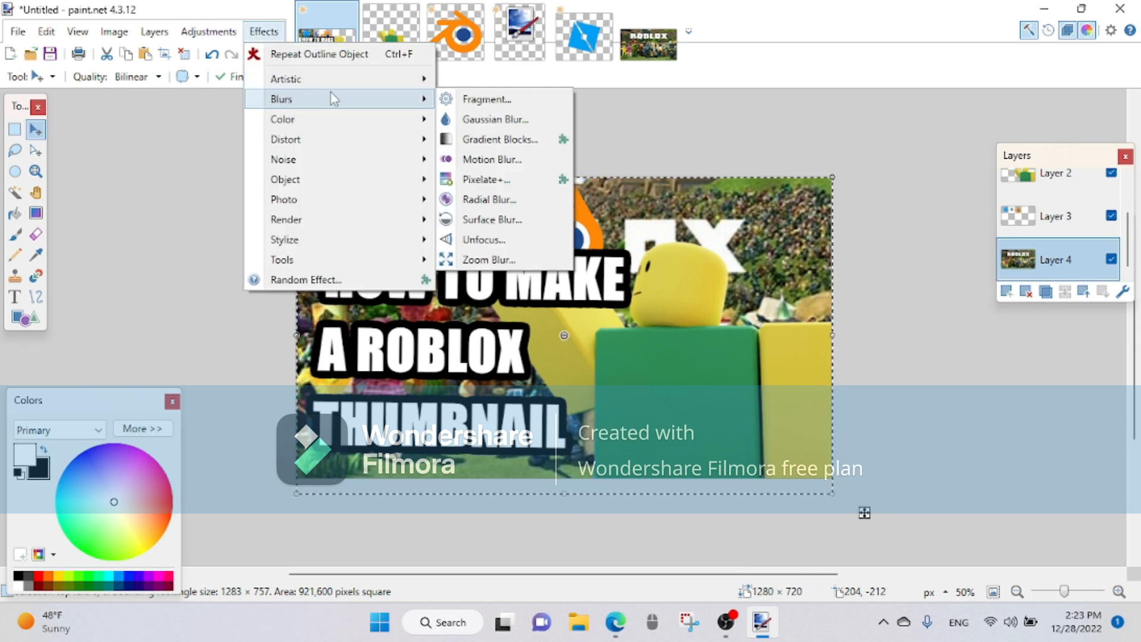
left_click(472, 98)
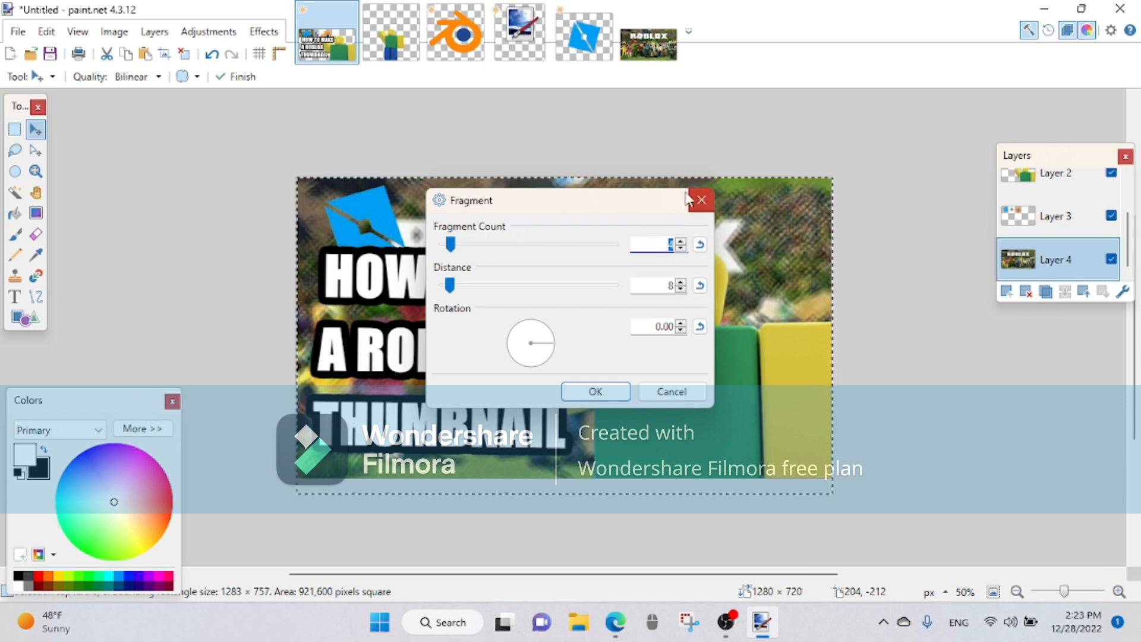
key("Escape")
Step: Apply a strong Gaussian Blur to the background image layer behind the character, title and logos
left_click(263, 31)
mouse_move(315, 102)
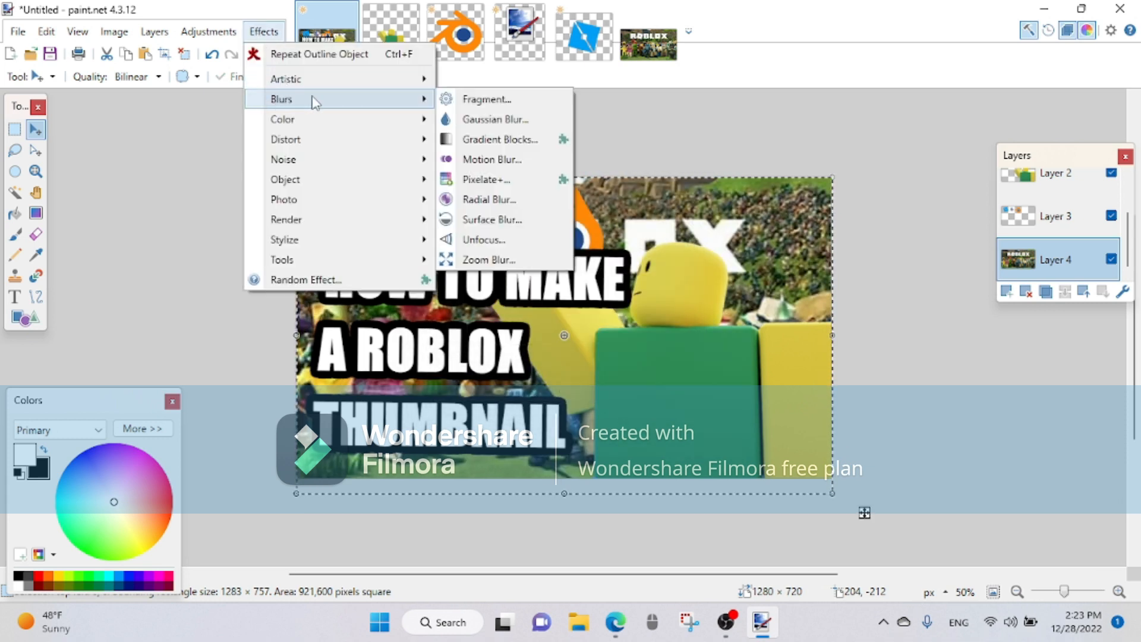
left_click(493, 118)
left_click_drag(446, 300, 489, 299)
left_click(595, 335)
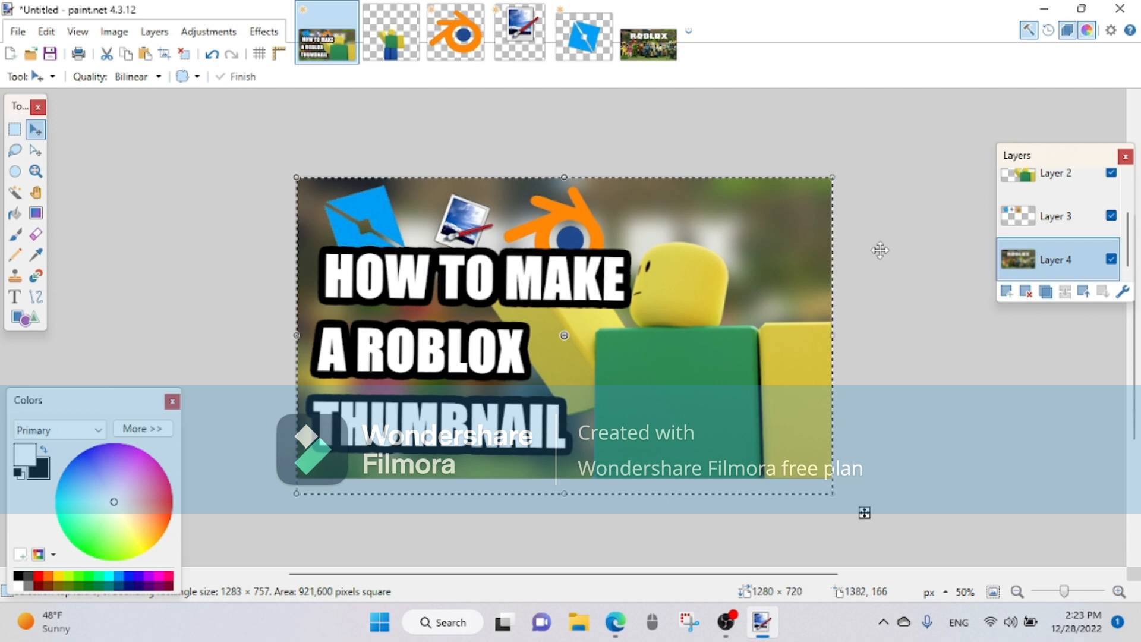
mouse_move(722, 631)
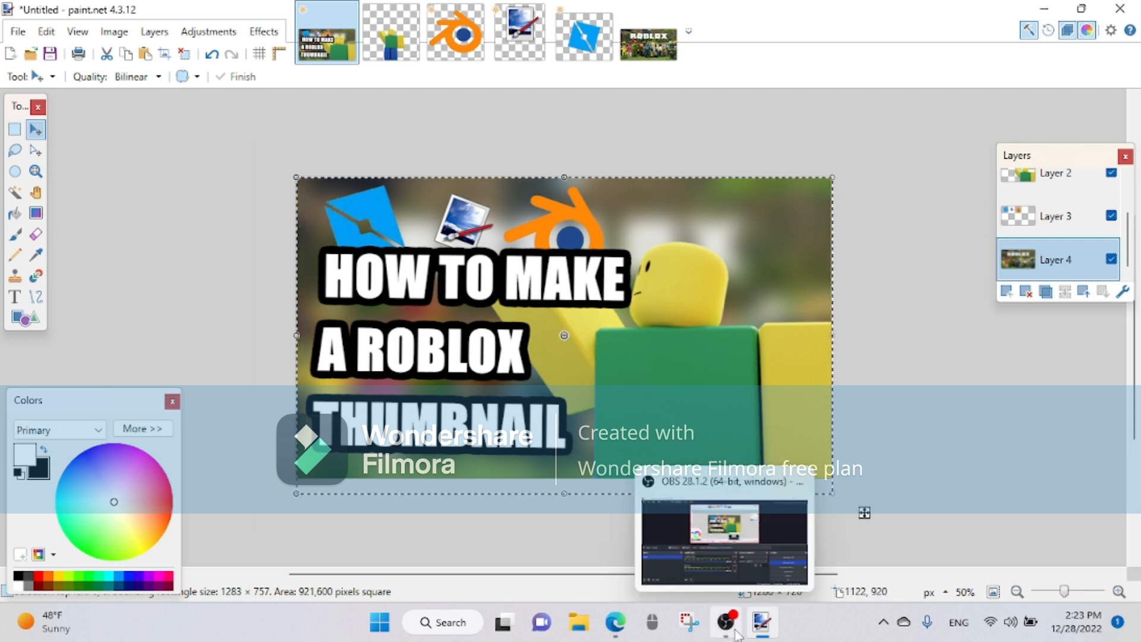
left_click(698, 492)
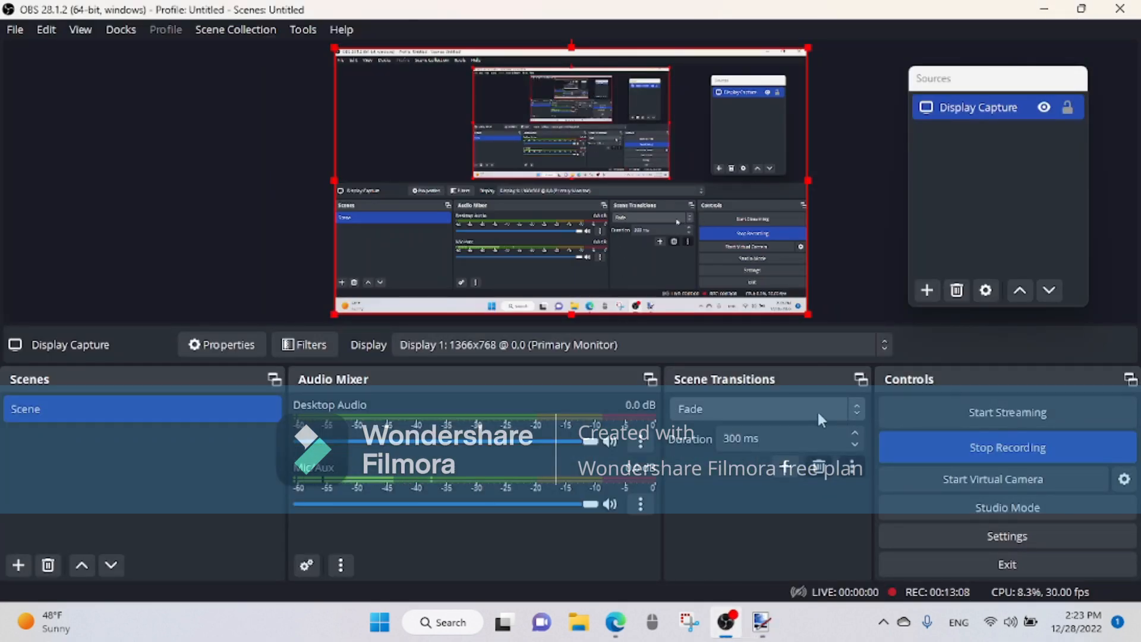